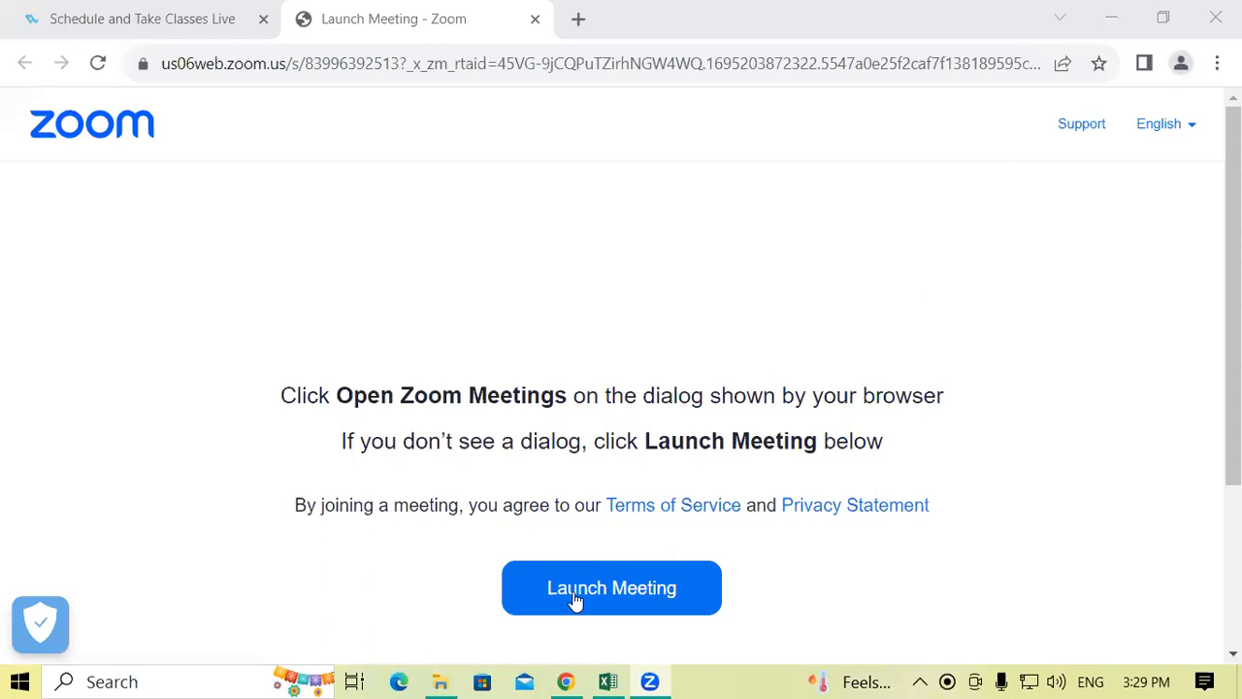
- Switch to the Advanced Salary Sheet workbook in Excel and look over the employee rows and the allowance abbreviations below them
{"action": "key", "text": "alt+Tab"}
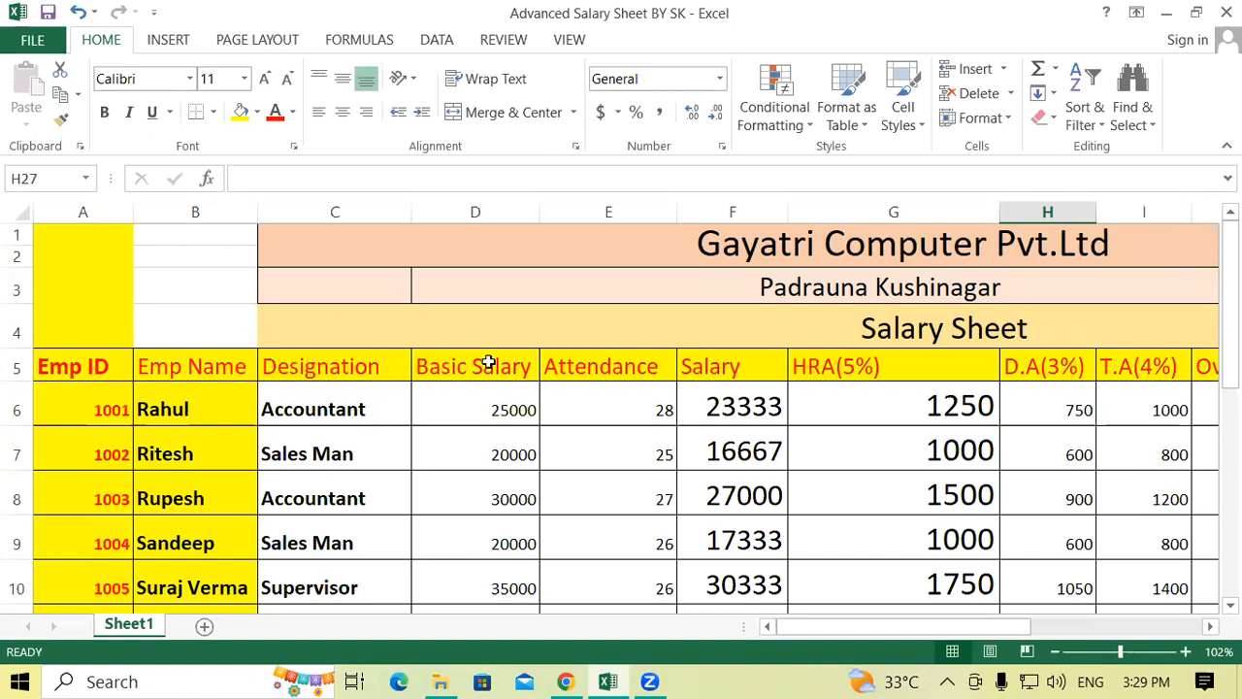
{"action": "left_click_drag", "start_coordinate": [803, 636], "coordinate": [802, 630]}
{"action": "scroll", "coordinate": [78, 440], "scroll_direction": "down", "scroll_amount": 4}
{"action": "scroll", "coordinate": [77, 440], "scroll_direction": "up", "scroll_amount": 3}
{"action": "scroll", "coordinate": [78, 281], "scroll_direction": "down", "scroll_amount": 2}
{"action": "scroll", "coordinate": [83, 419], "scroll_direction": "up", "scroll_amount": 2}
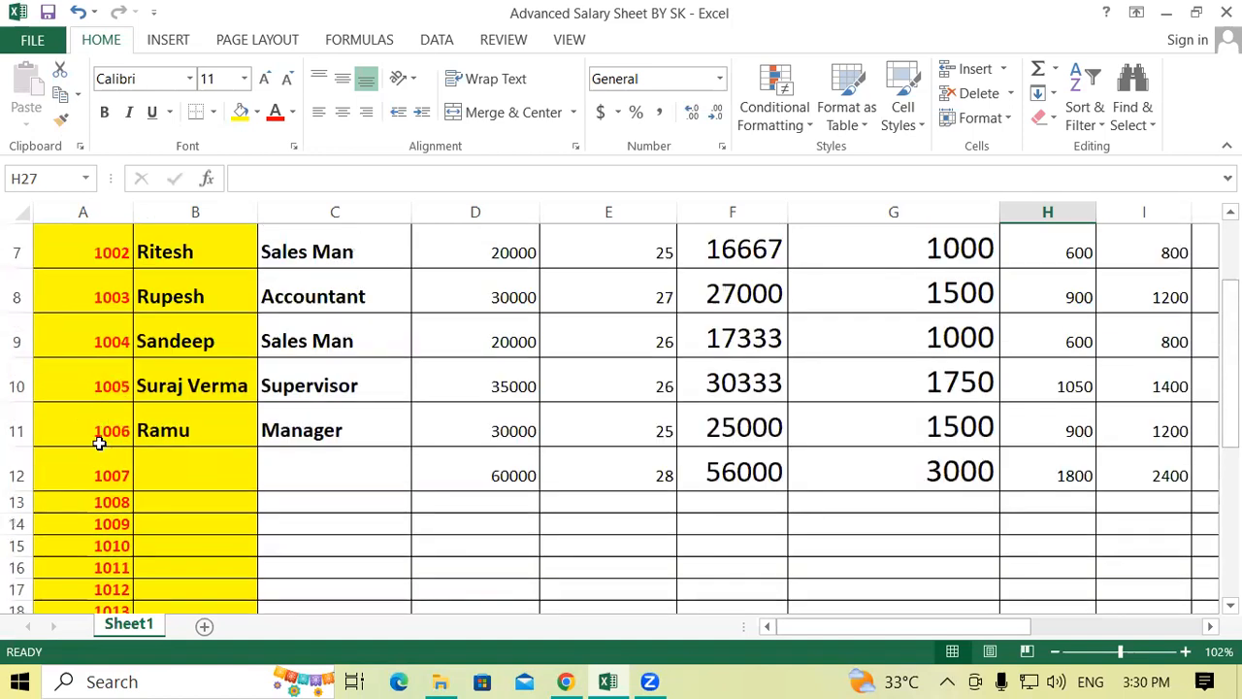
{"action": "scroll", "coordinate": [97, 443], "scroll_direction": "down", "scroll_amount": 2}
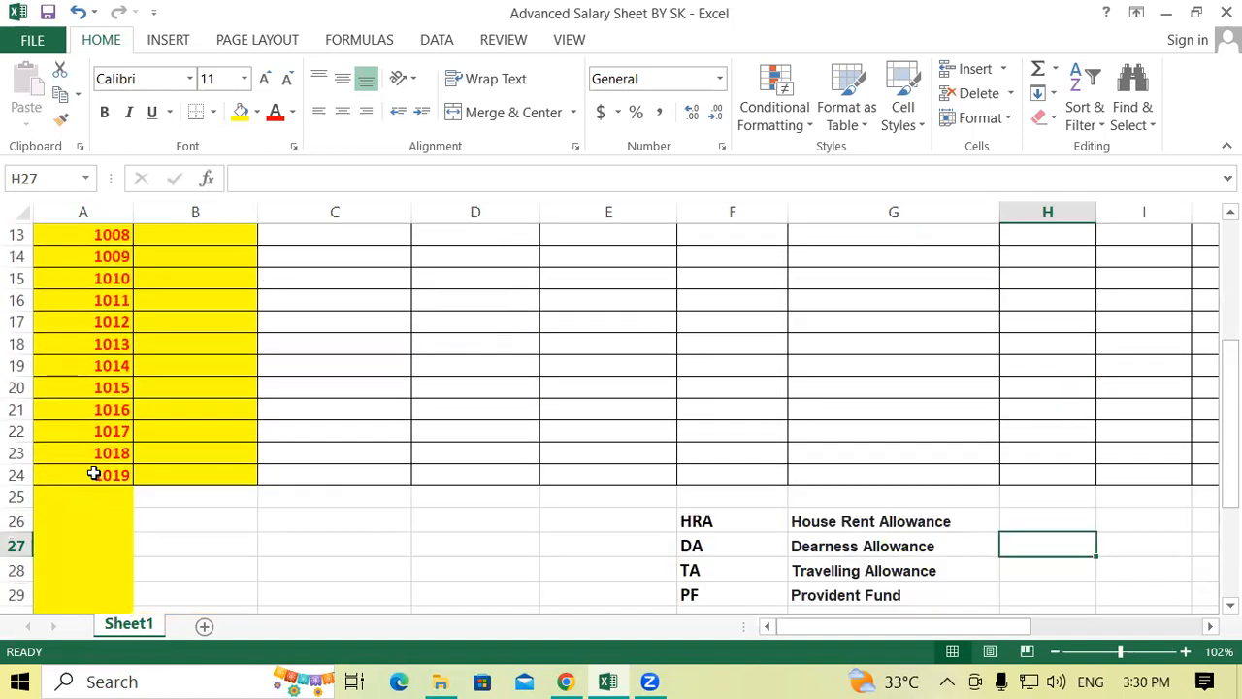
{"action": "scroll", "coordinate": [93, 473], "scroll_direction": "up", "scroll_amount": 4}
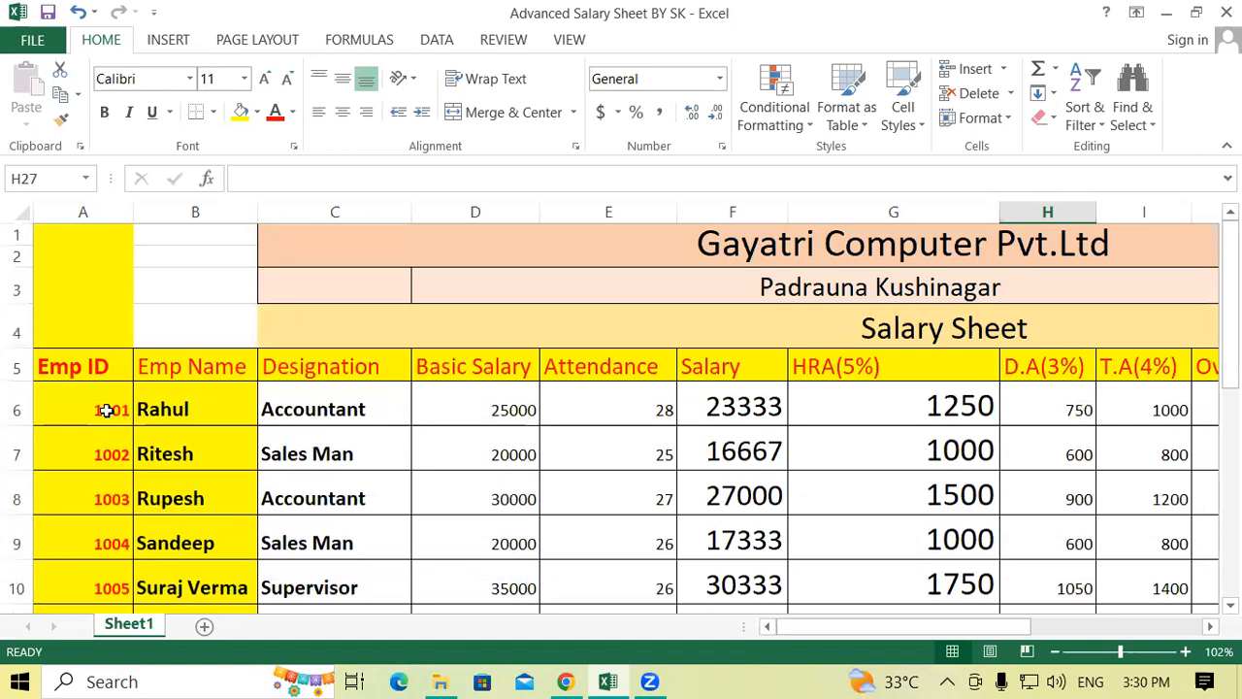
- Review the employee IDs and matching employee names in the first rows of the salary table
{"action": "left_click", "coordinate": [95, 407]}
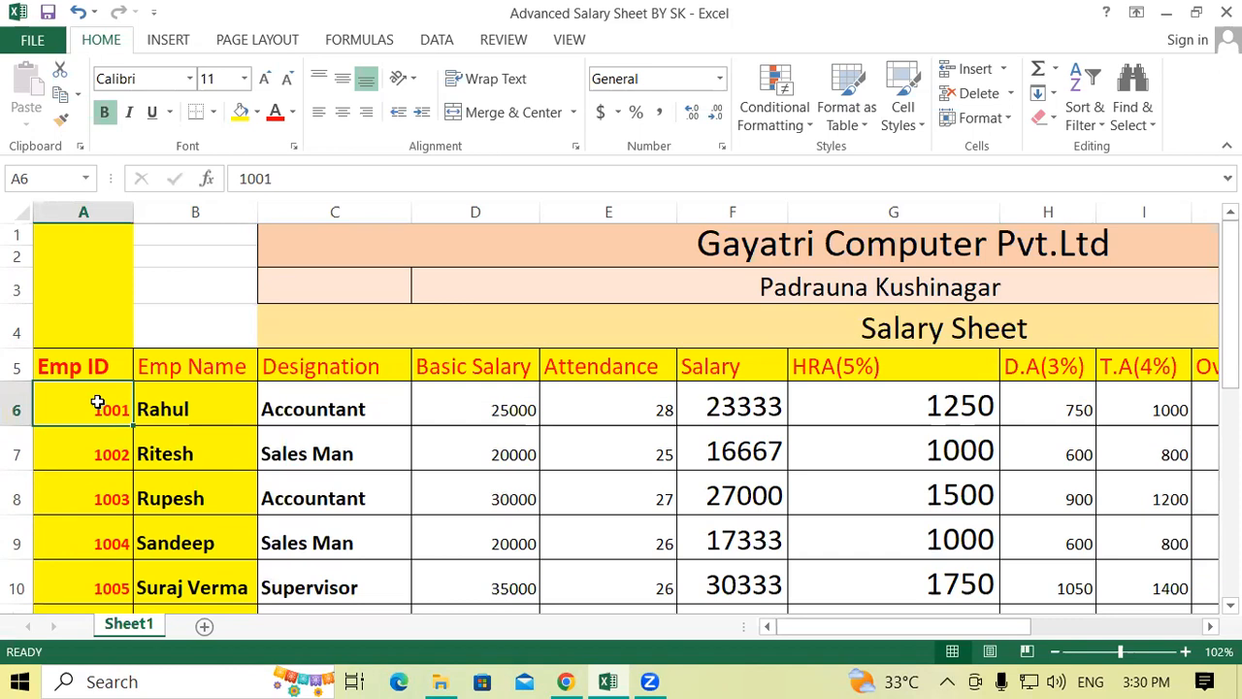
{"action": "left_click", "coordinate": [186, 366]}
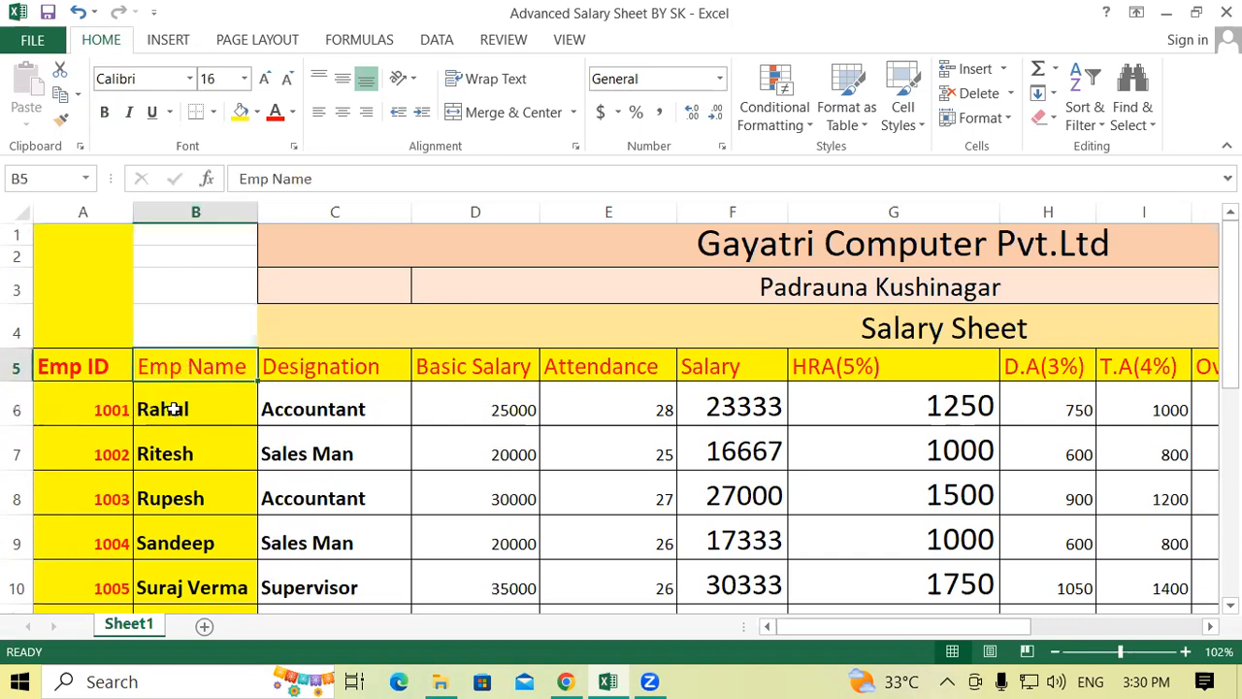
{"action": "left_click", "coordinate": [172, 407]}
{"action": "left_click", "coordinate": [136, 473]}
{"action": "left_click", "coordinate": [206, 501]}
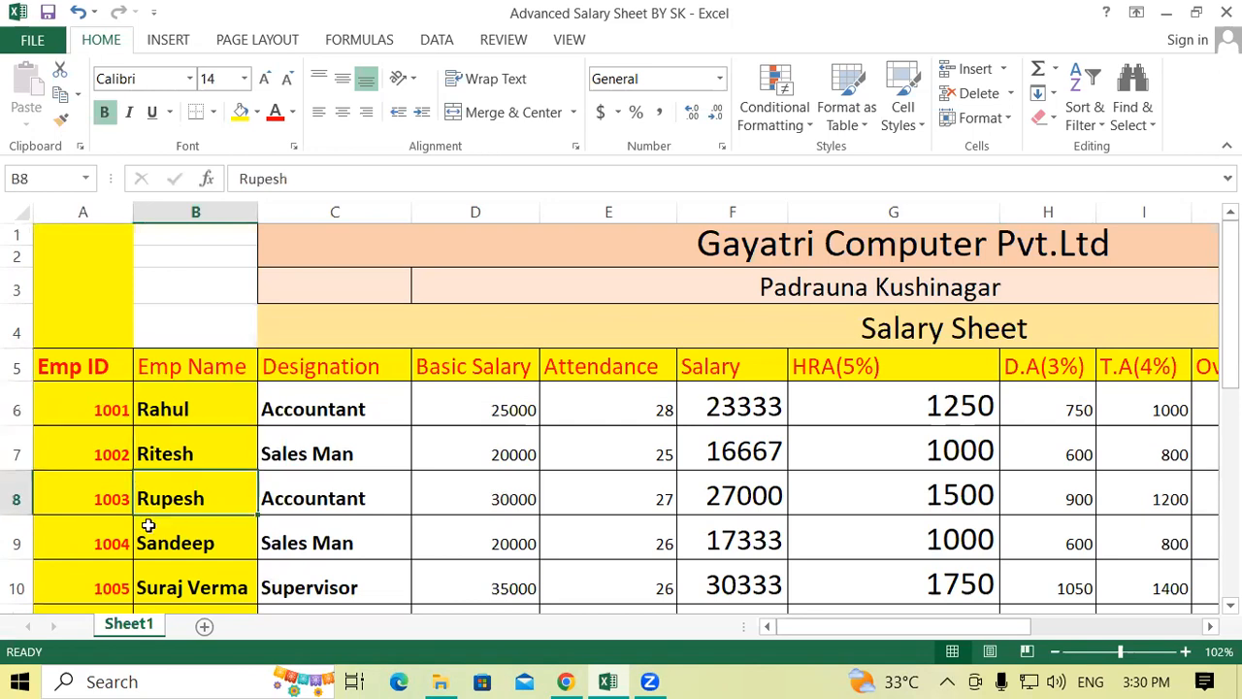
{"action": "left_click", "coordinate": [95, 538]}
{"action": "left_click", "coordinate": [193, 541]}
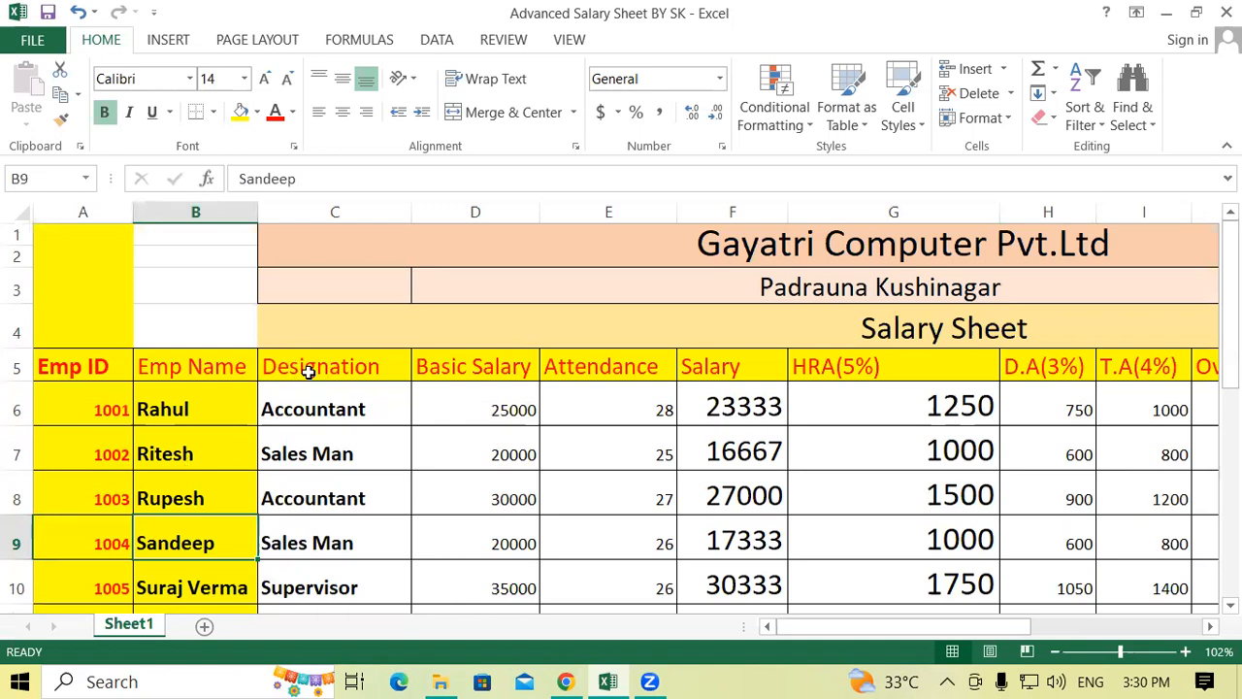
- Check each employee's name against the designation in the same row, from row 6 down to row 11
{"action": "left_click", "coordinate": [184, 408]}
{"action": "left_click", "coordinate": [330, 409]}
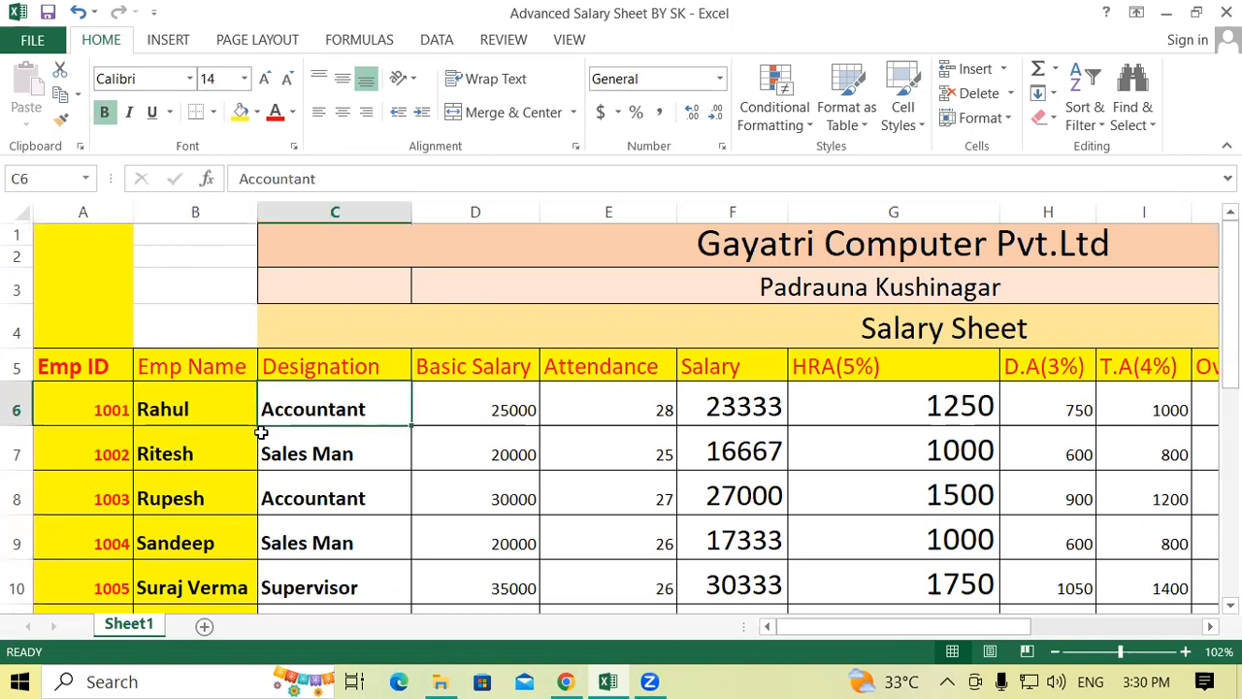
{"action": "left_click", "coordinate": [194, 452]}
{"action": "left_click", "coordinate": [327, 454]}
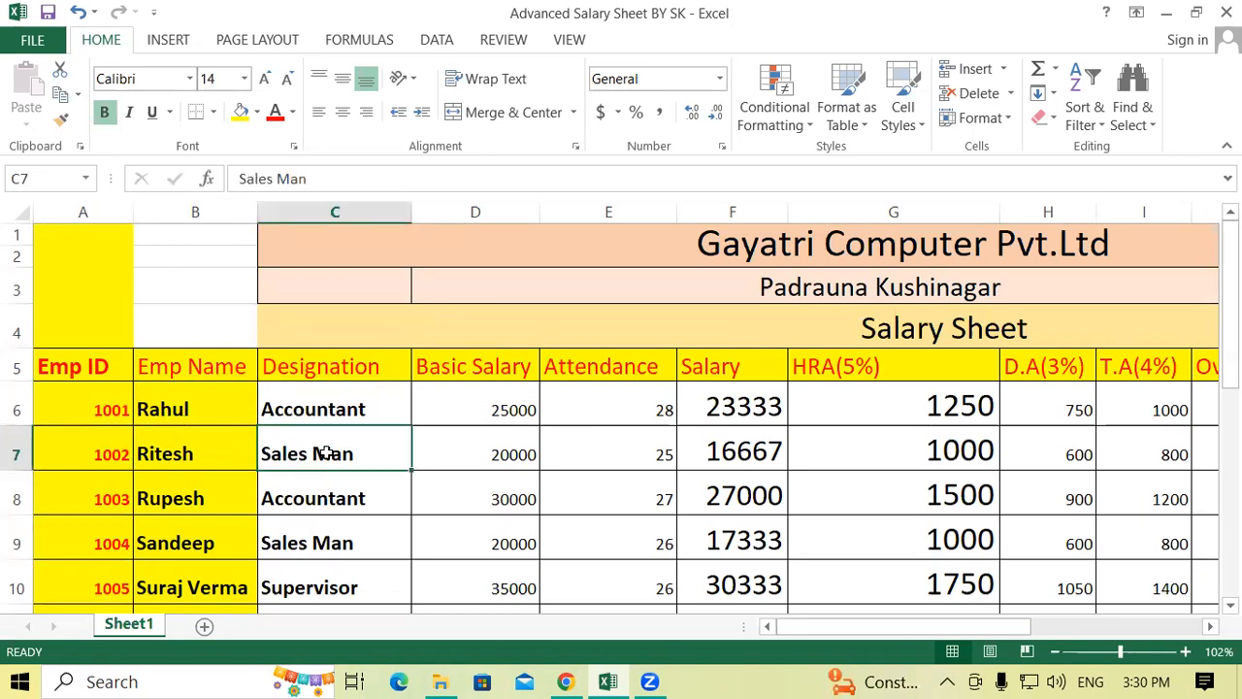
{"action": "left_click", "coordinate": [211, 498]}
{"action": "left_click", "coordinate": [345, 497]}
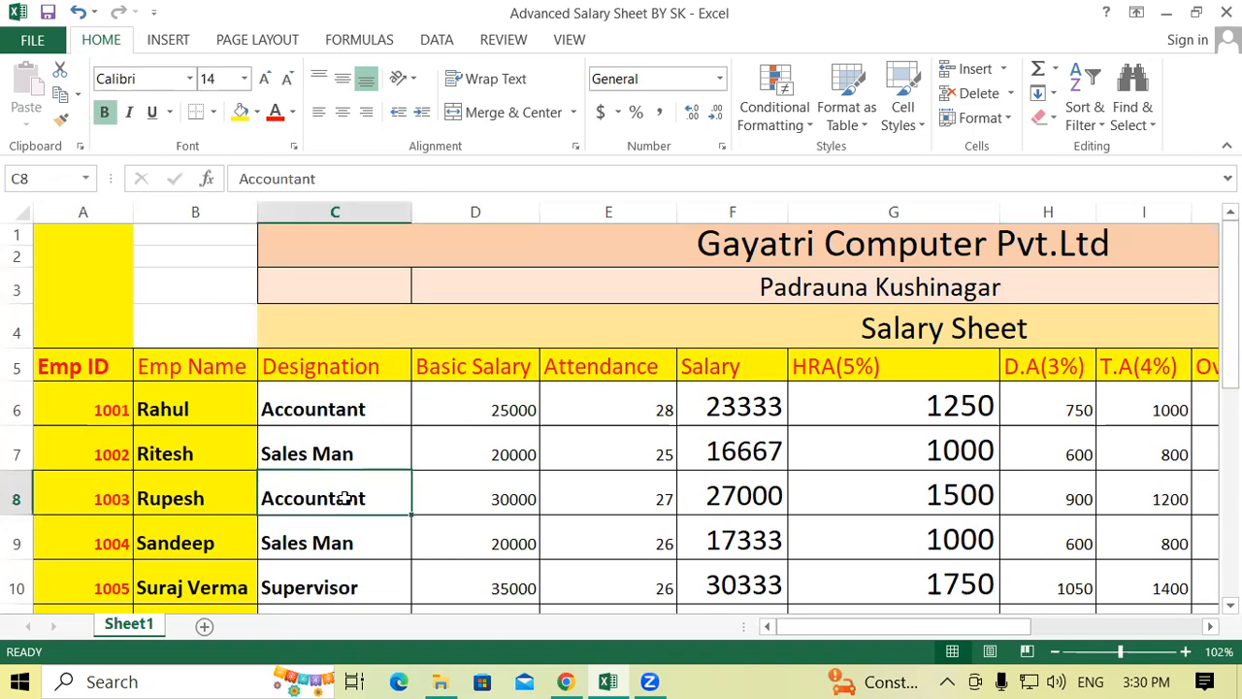
{"action": "left_click", "coordinate": [198, 535]}
{"action": "left_click", "coordinate": [299, 535]}
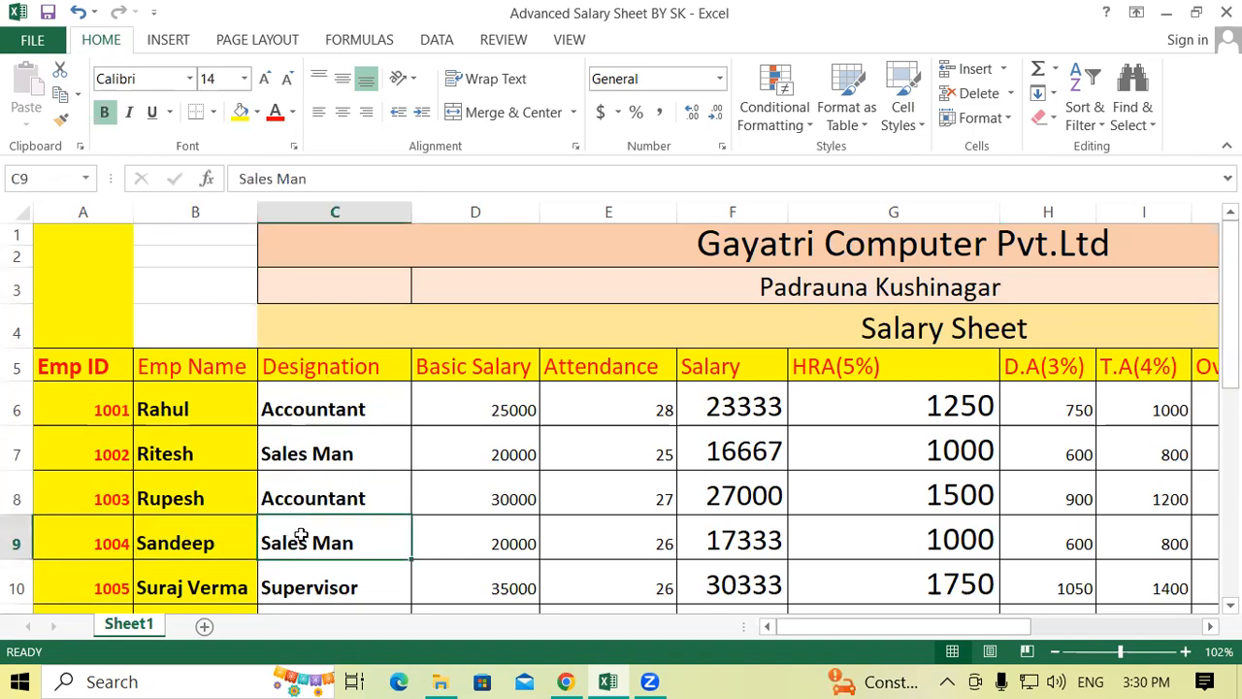
{"action": "scroll", "coordinate": [291, 485], "scroll_direction": "down", "scroll_amount": 2}
{"action": "left_click", "coordinate": [176, 386]}
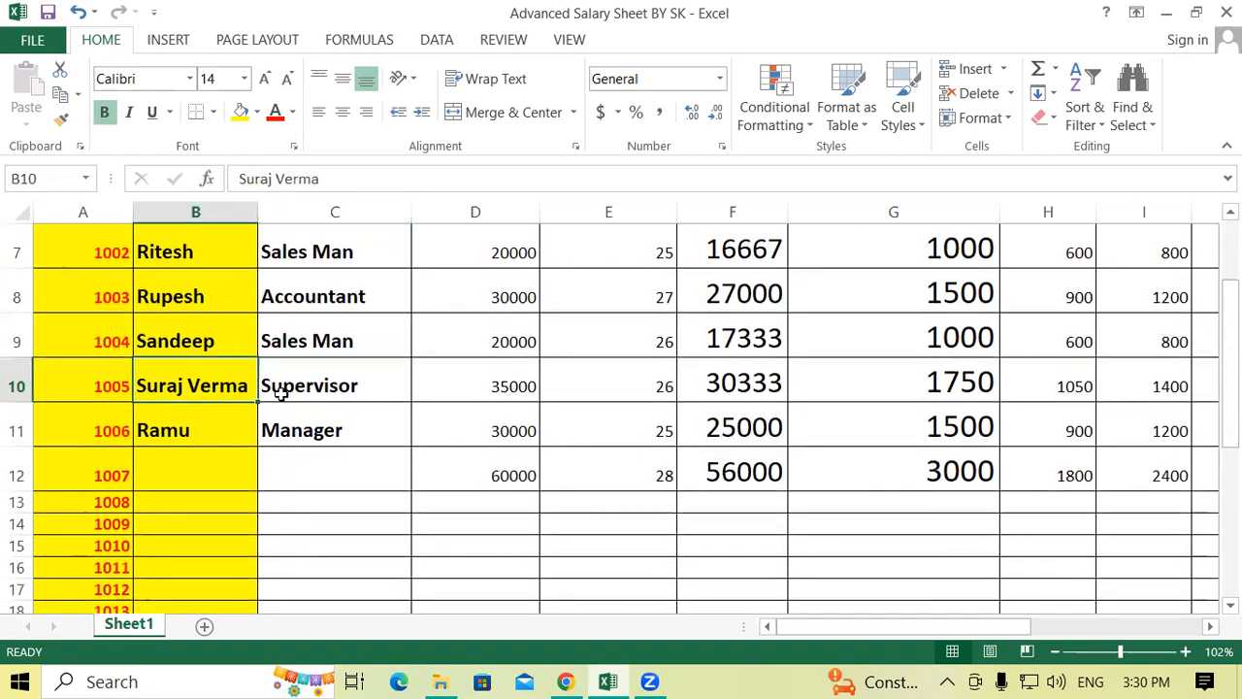
{"action": "left_click", "coordinate": [368, 378]}
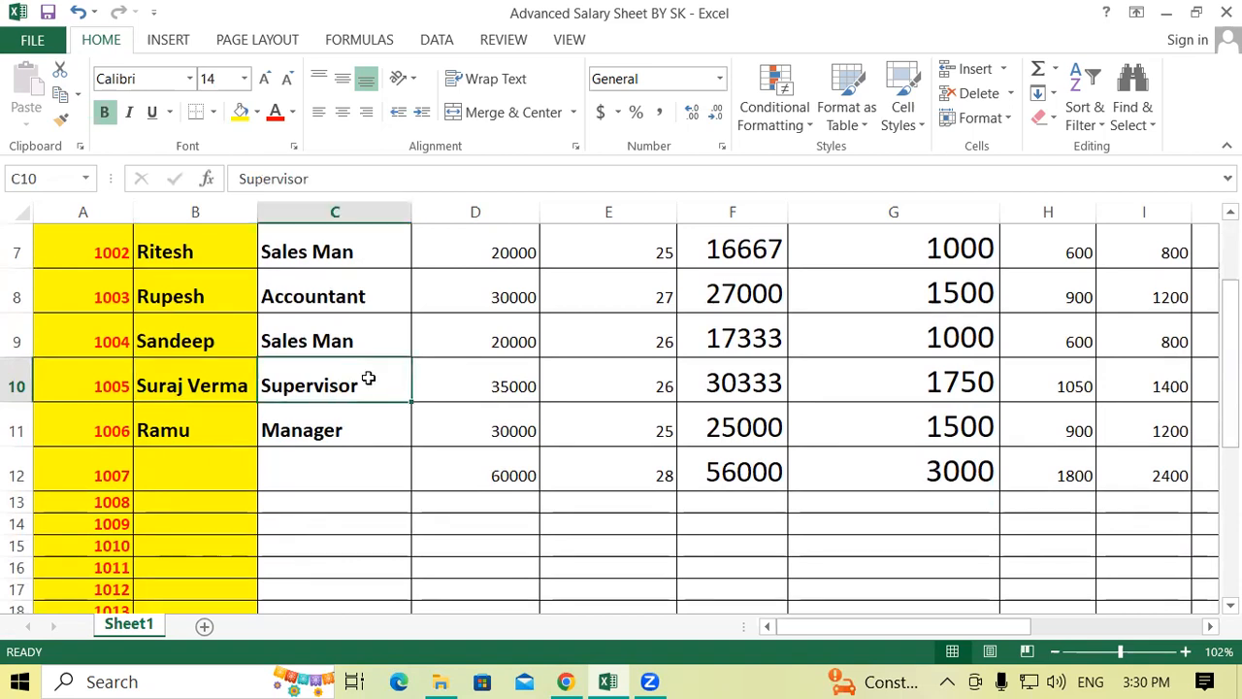
{"action": "left_click", "coordinate": [150, 431]}
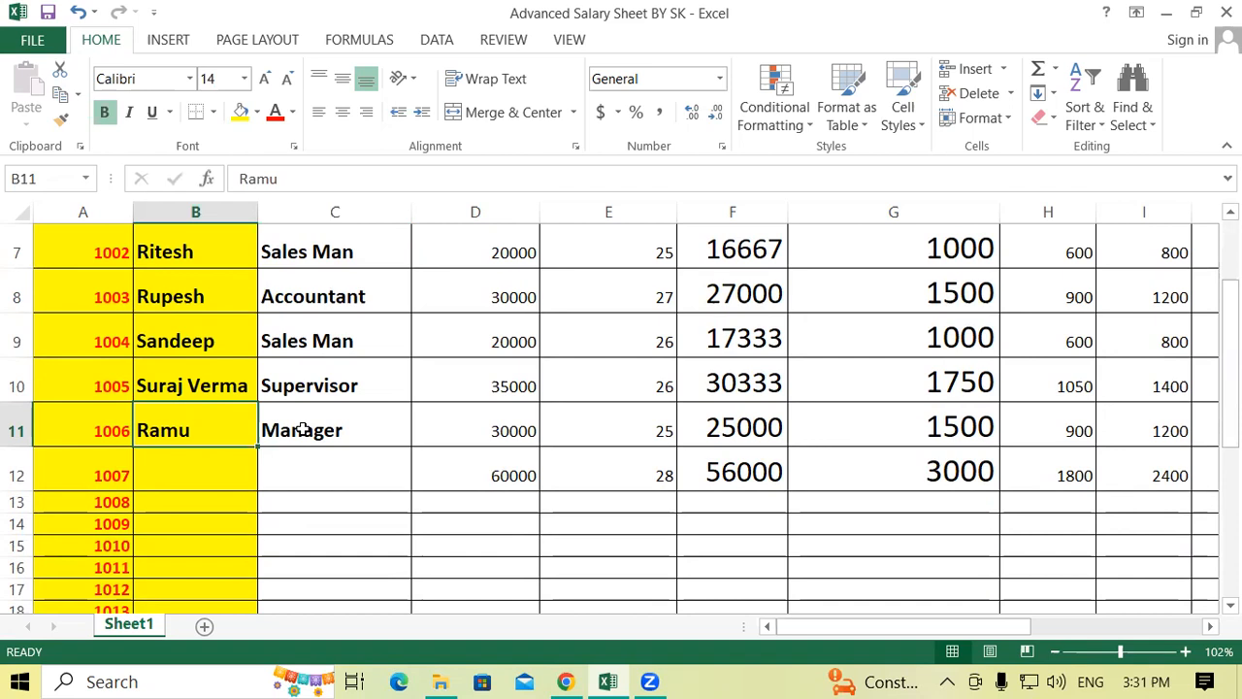
- Highlight the Emp ID, Emp Name and Designation columns one after another, from the header row through row 10
{"action": "scroll", "coordinate": [270, 402], "scroll_direction": "up", "scroll_amount": 2}
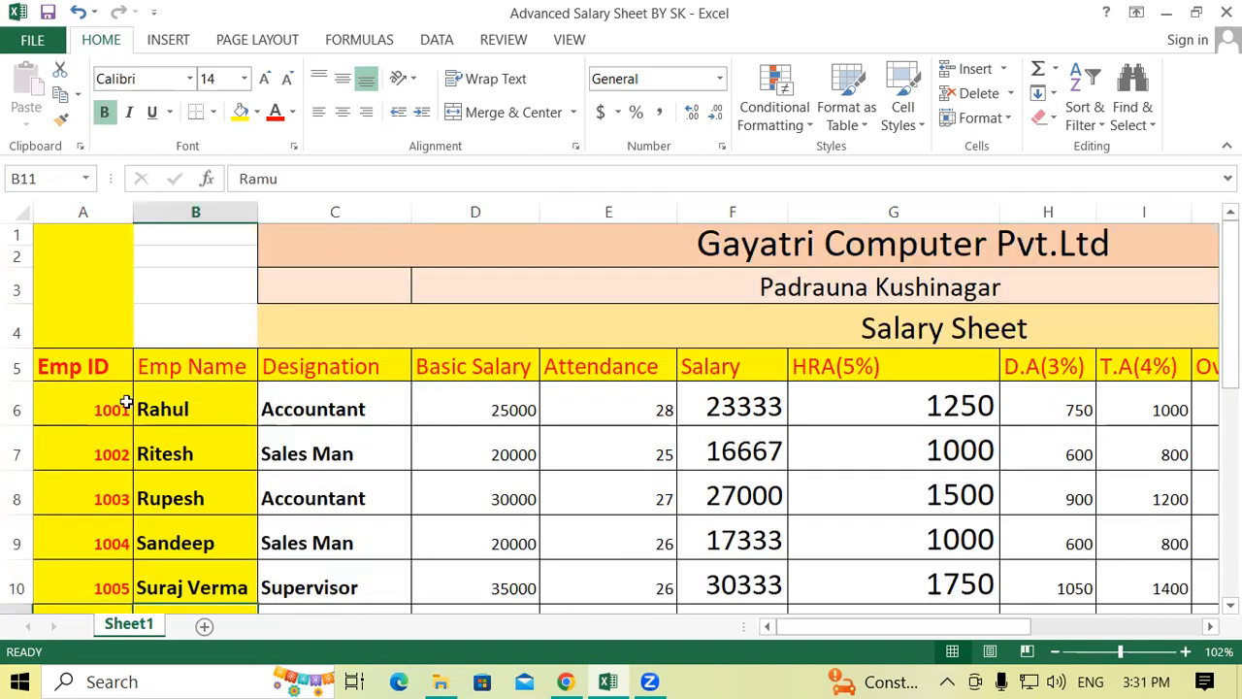
{"action": "left_click_drag", "start_coordinate": [88, 367], "coordinate": [86, 589]}
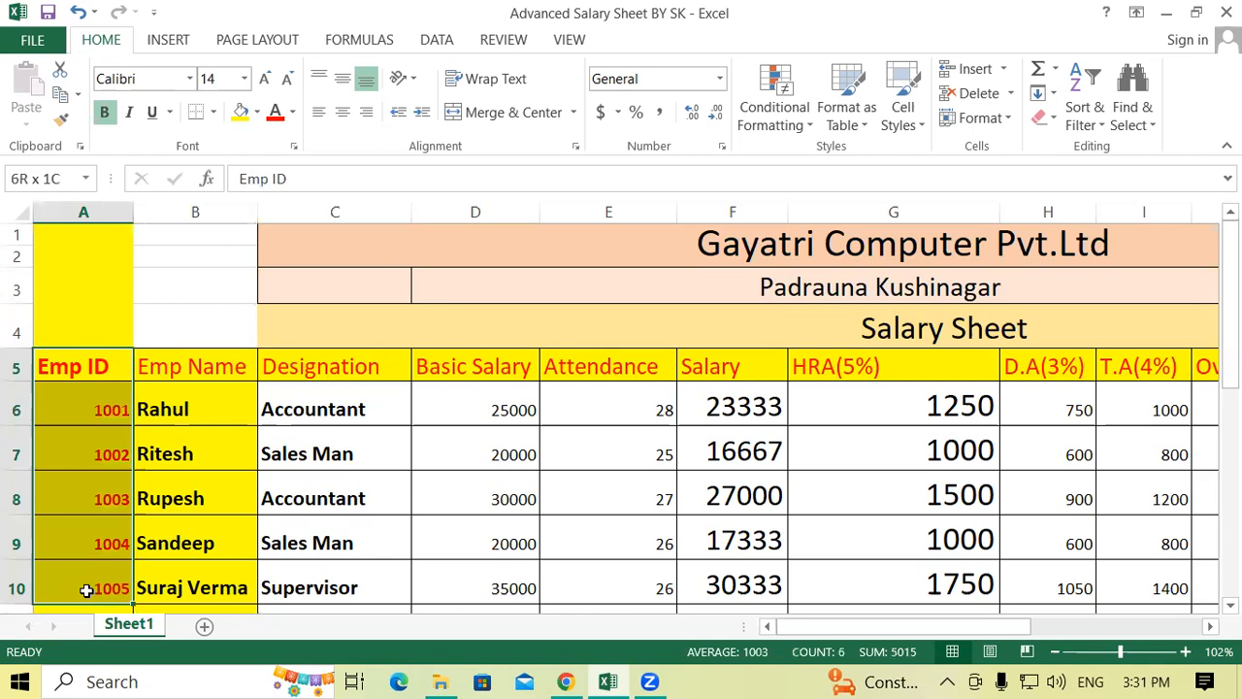
{"action": "left_click_drag", "start_coordinate": [175, 366], "coordinate": [184, 576]}
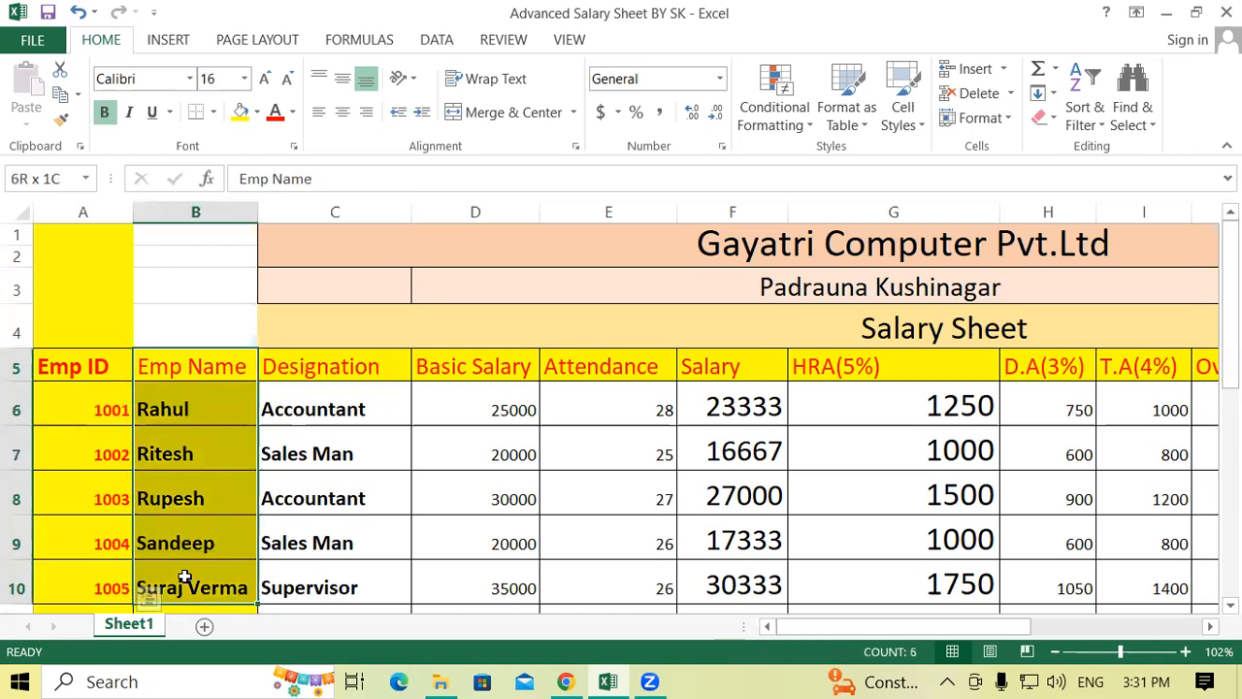
{"action": "left_click_drag", "start_coordinate": [297, 369], "coordinate": [306, 586]}
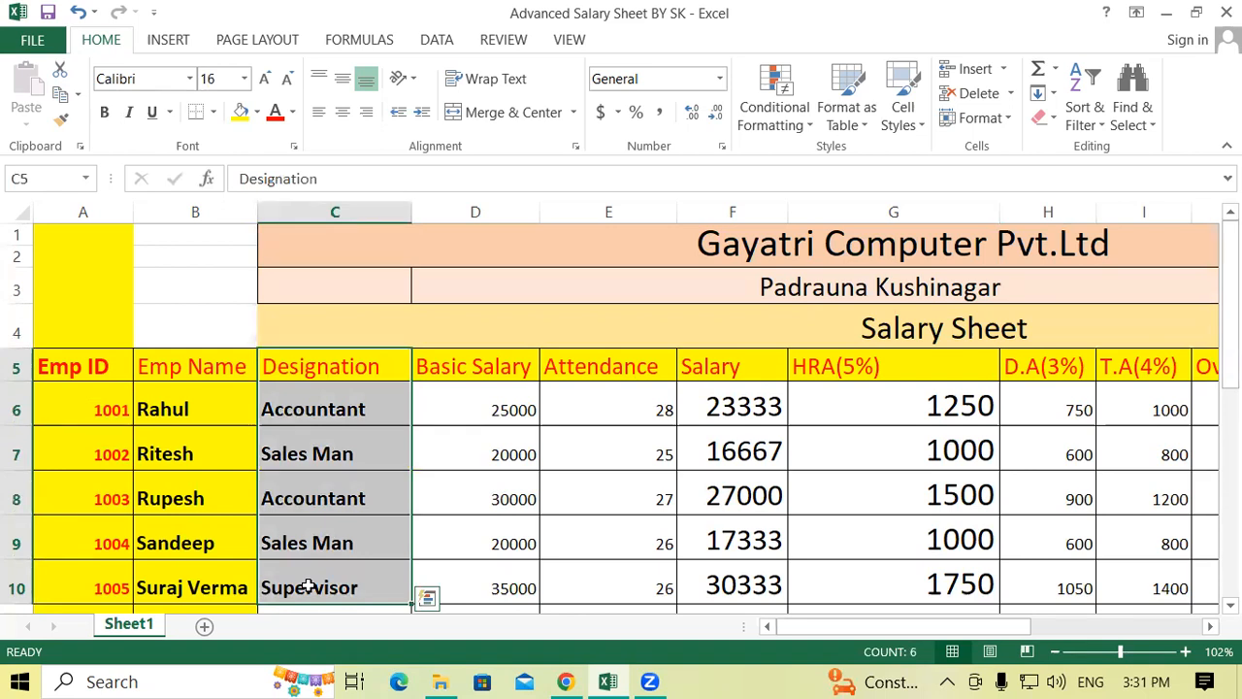
- Review the Basic Salary column against the first employee's name and designation, and highlight the amounts in D6:D10
{"action": "left_click", "coordinate": [468, 371]}
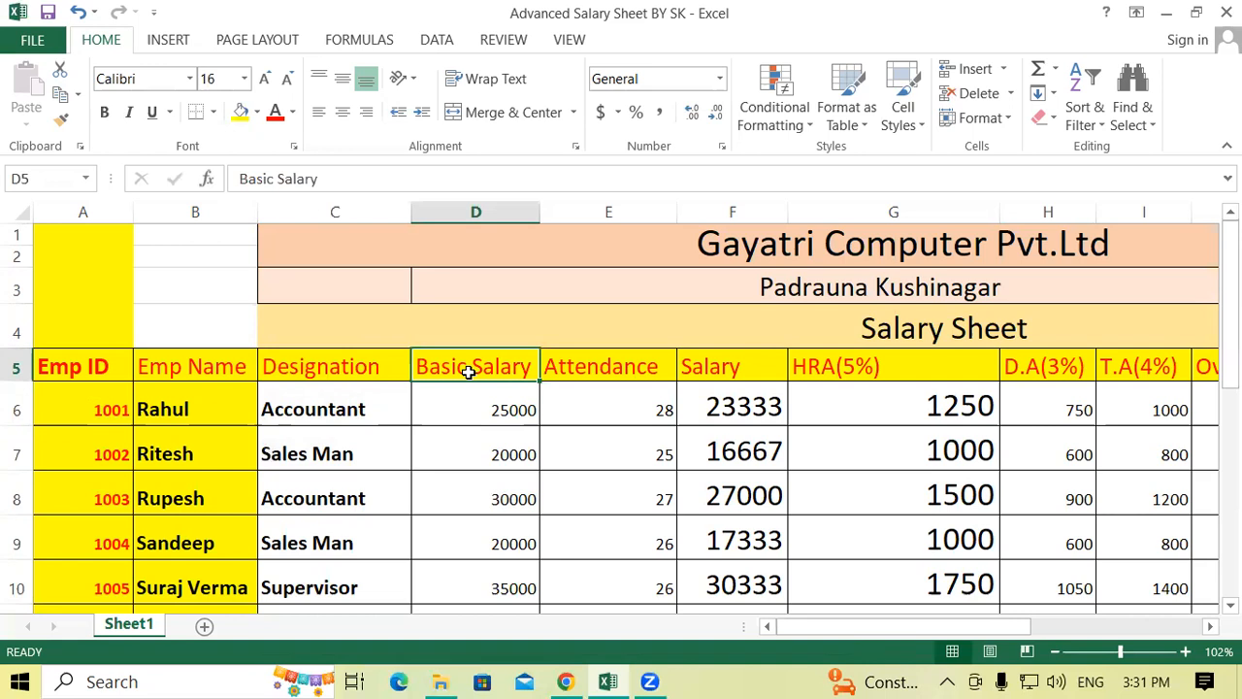
{"action": "left_click", "coordinate": [178, 403]}
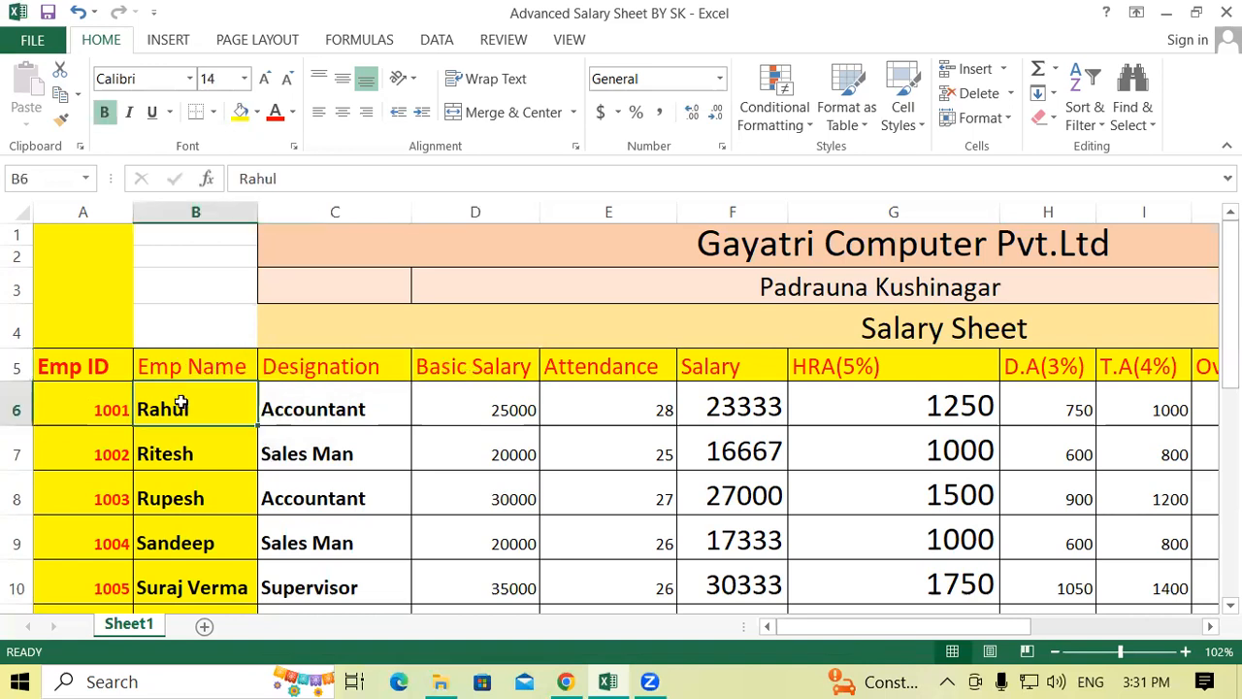
{"action": "left_click", "coordinate": [308, 409]}
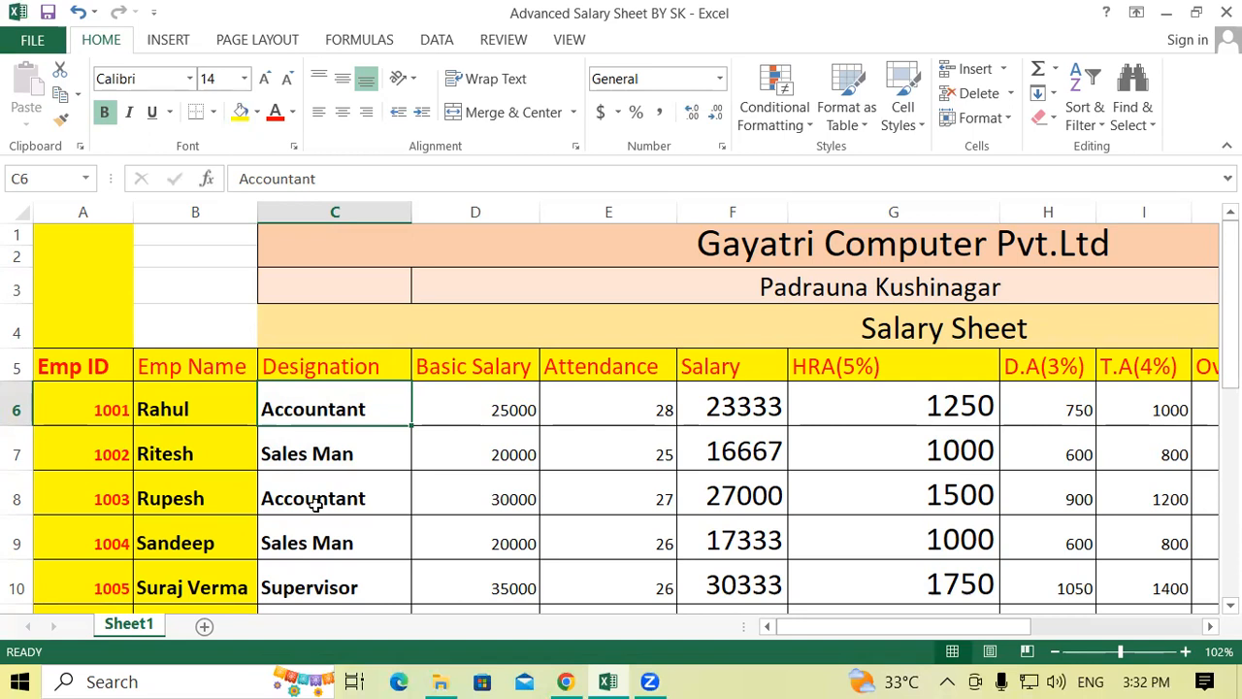
{"action": "left_click", "coordinate": [446, 412]}
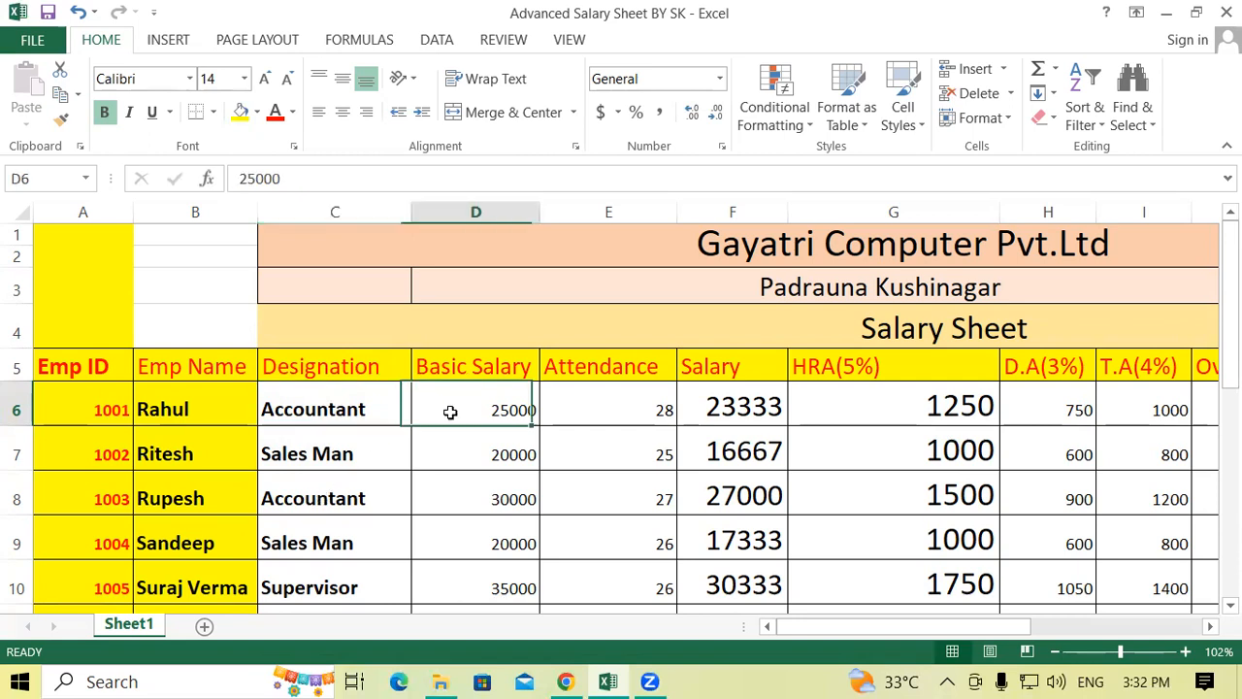
{"action": "left_click", "coordinate": [457, 496]}
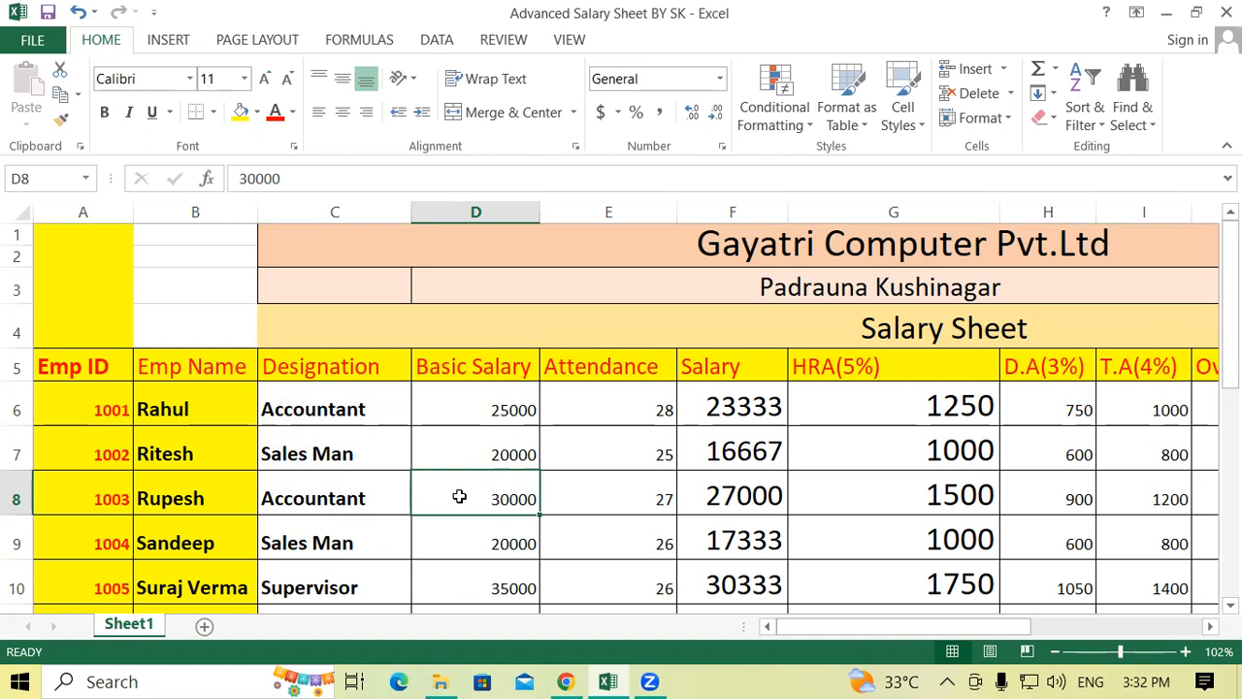
{"action": "left_click_drag", "start_coordinate": [488, 406], "coordinate": [478, 593]}
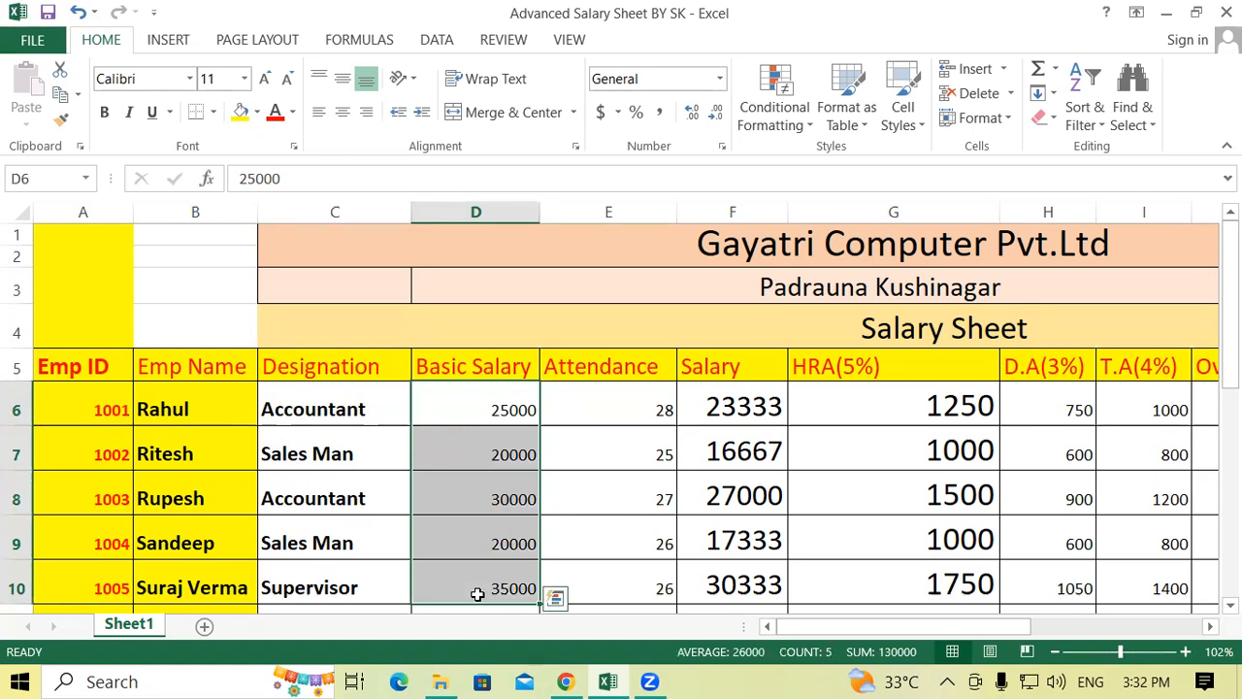
- Go through the Attendance column cell by cell, from its header down to row 12
{"action": "left_click", "coordinate": [599, 357]}
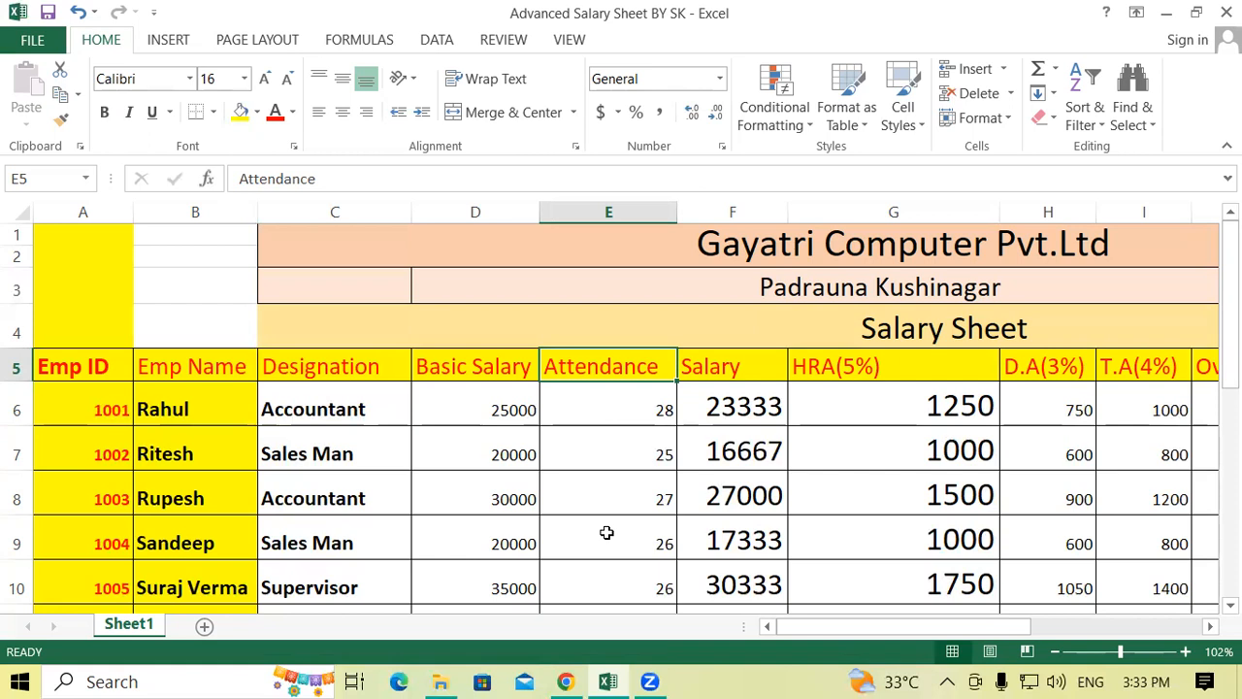
{"action": "left_click", "coordinate": [622, 410]}
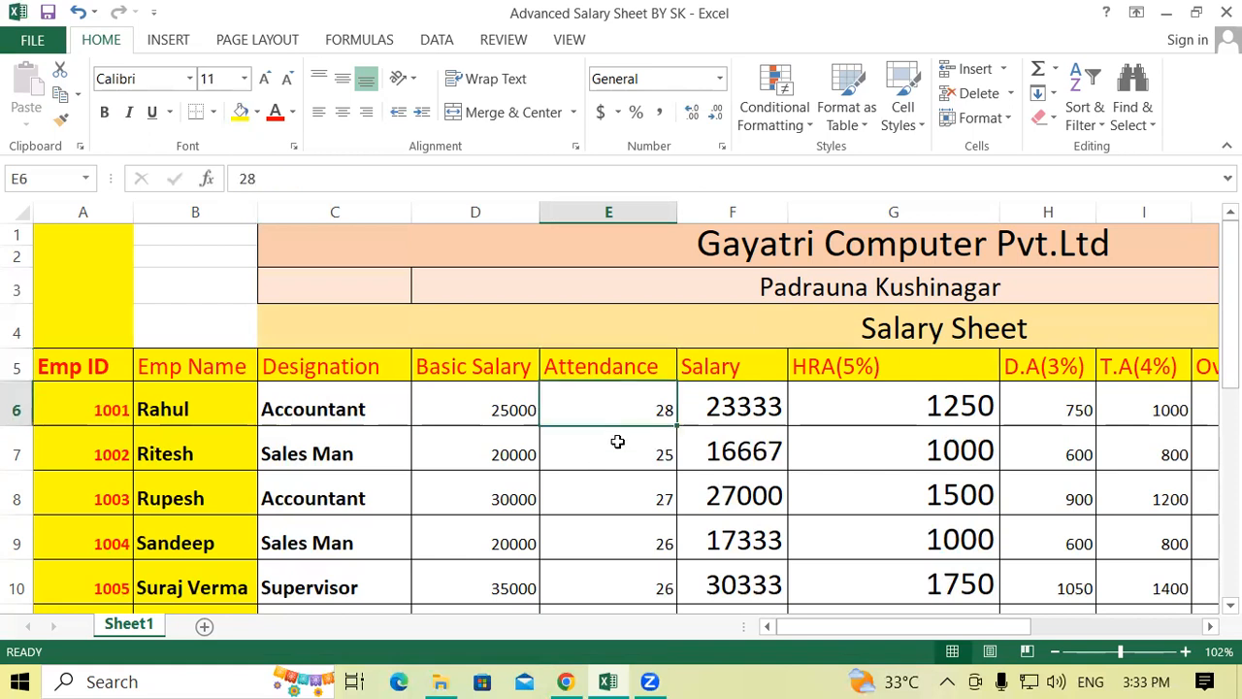
{"action": "left_click", "coordinate": [617, 441]}
{"action": "left_click", "coordinate": [615, 493]}
{"action": "left_click", "coordinate": [608, 534]}
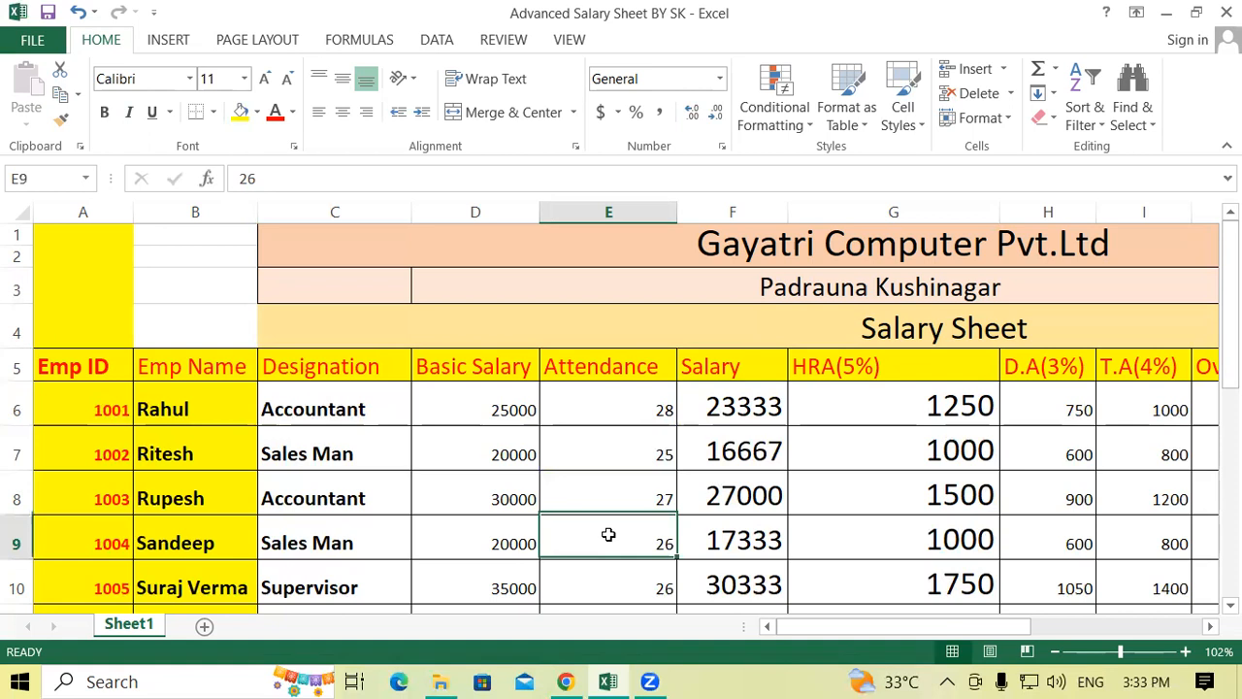
{"action": "left_click", "coordinate": [608, 581]}
{"action": "scroll", "coordinate": [608, 582], "scroll_direction": "down", "scroll_amount": 1}
{"action": "left_click", "coordinate": [618, 547]}
{"action": "left_click", "coordinate": [617, 591]}
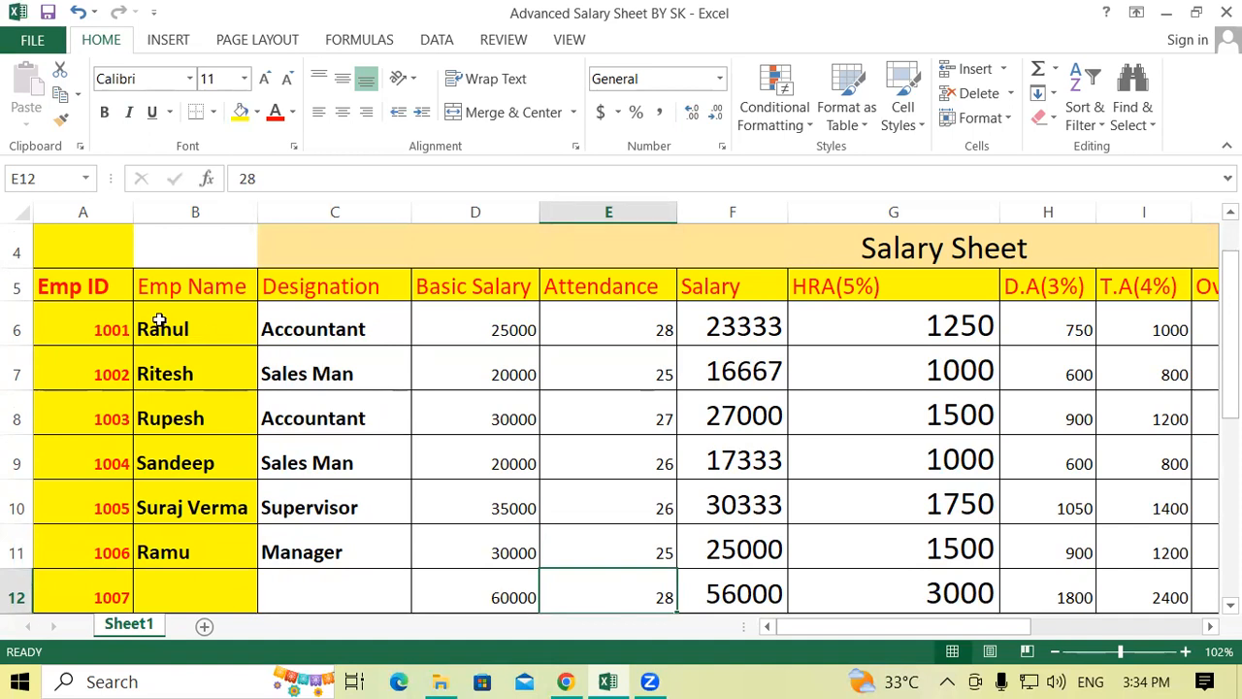
- Highlight A5:E11, compare the first employee's Basic Salary and Attendance cells, and inspect the Salary formula in F6
{"action": "left_click_drag", "start_coordinate": [103, 280], "coordinate": [602, 552]}
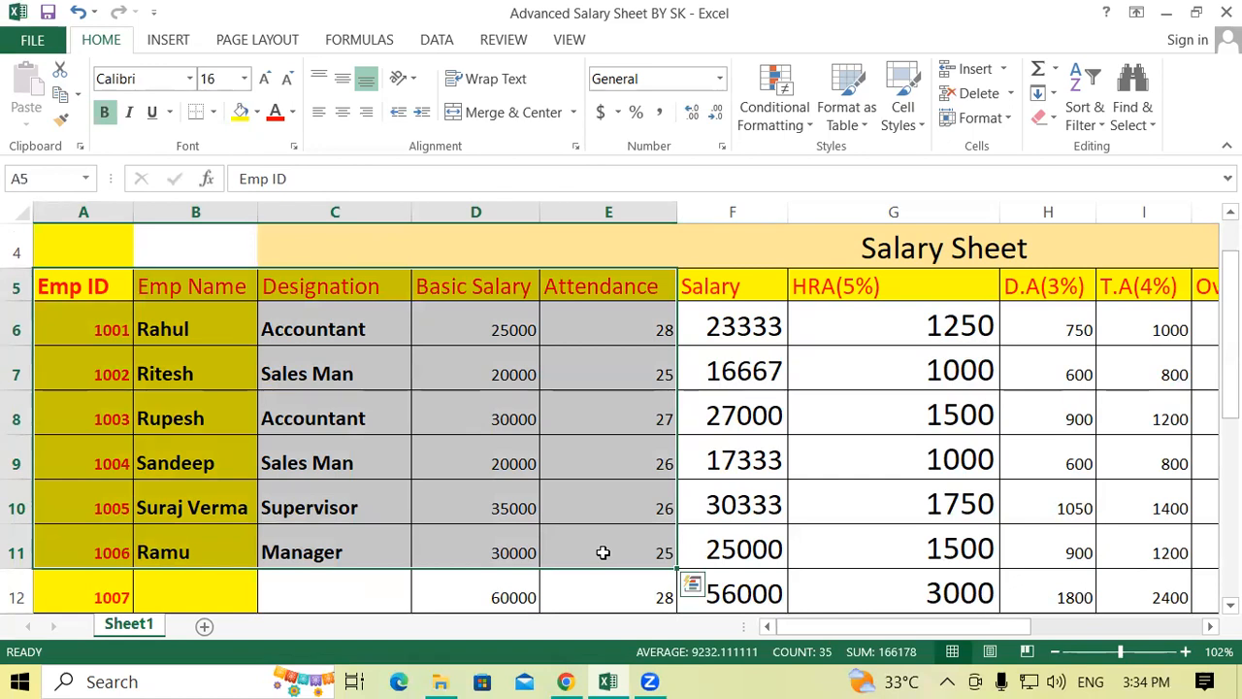
{"action": "left_click", "coordinate": [713, 288]}
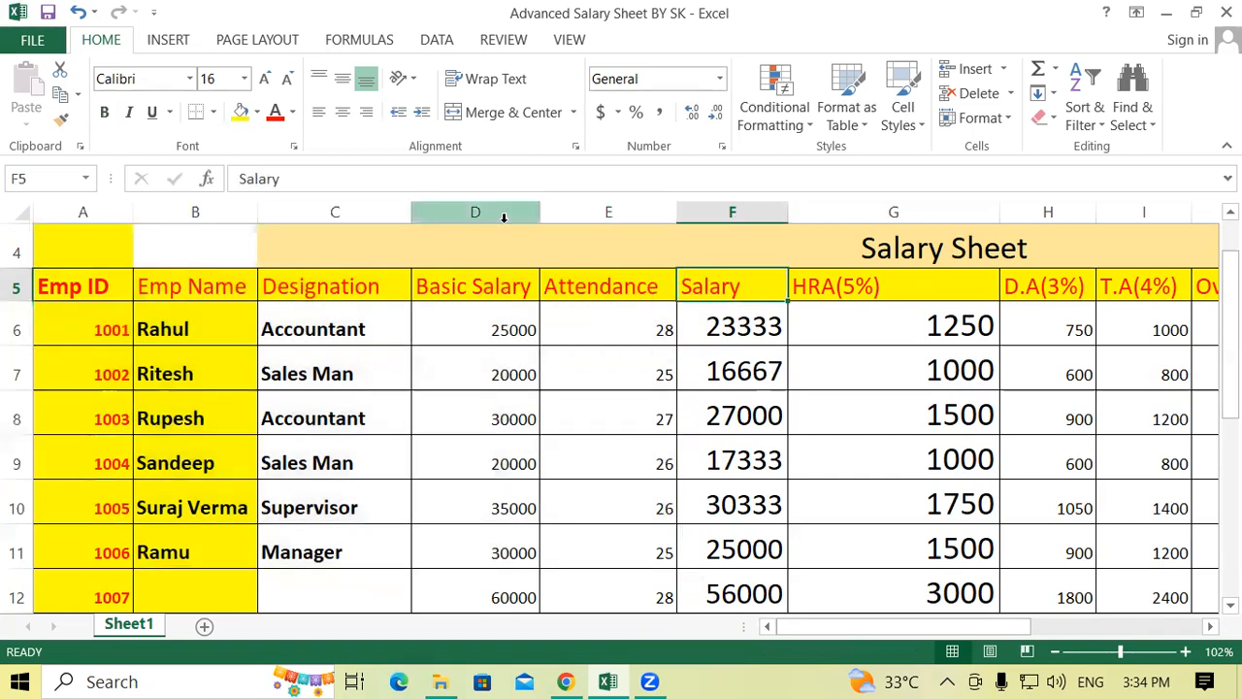
{"action": "left_click", "coordinate": [458, 290]}
{"action": "left_click", "coordinate": [467, 326]}
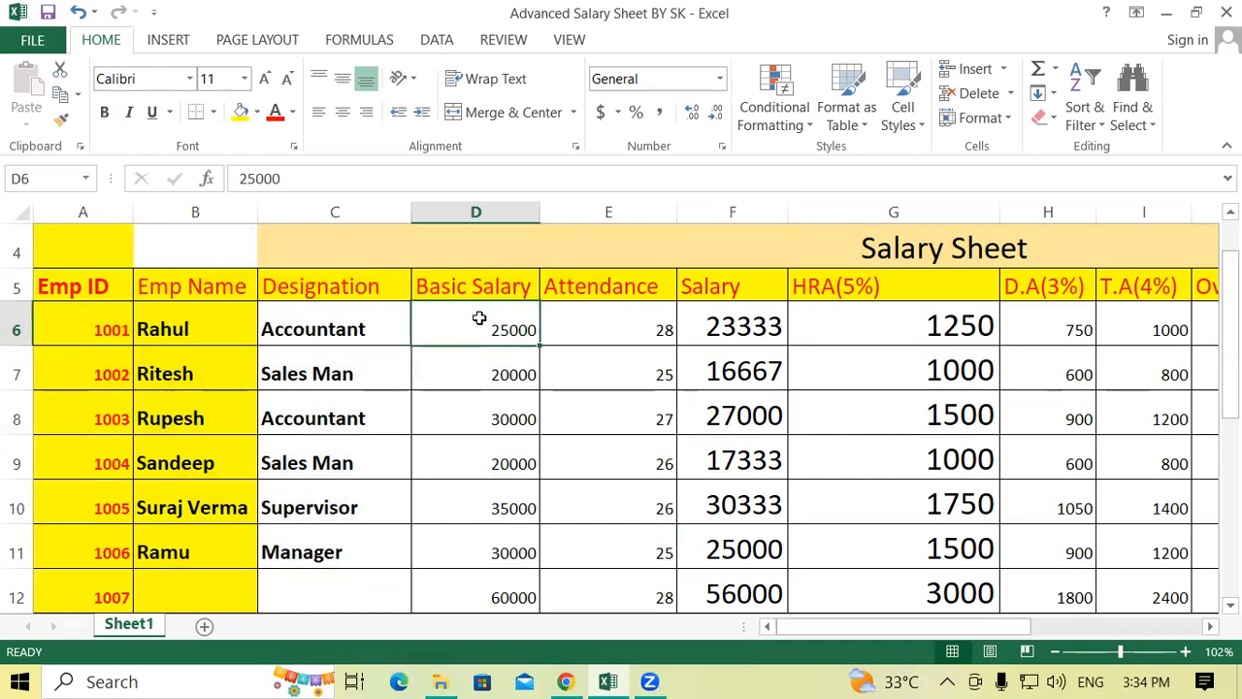
{"action": "left_click", "coordinate": [577, 287]}
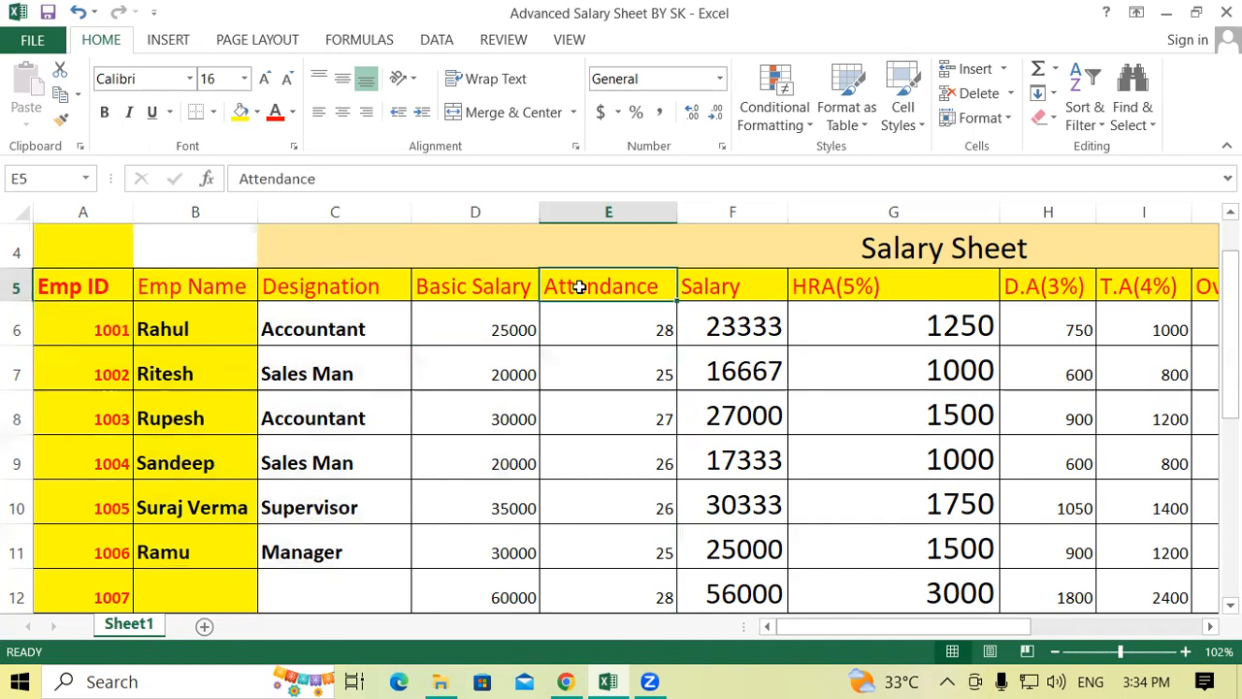
{"action": "left_click", "coordinate": [629, 323]}
{"action": "left_click", "coordinate": [488, 284]}
{"action": "left_click", "coordinate": [486, 326]}
{"action": "left_click", "coordinate": [615, 289]}
{"action": "left_click", "coordinate": [612, 321]}
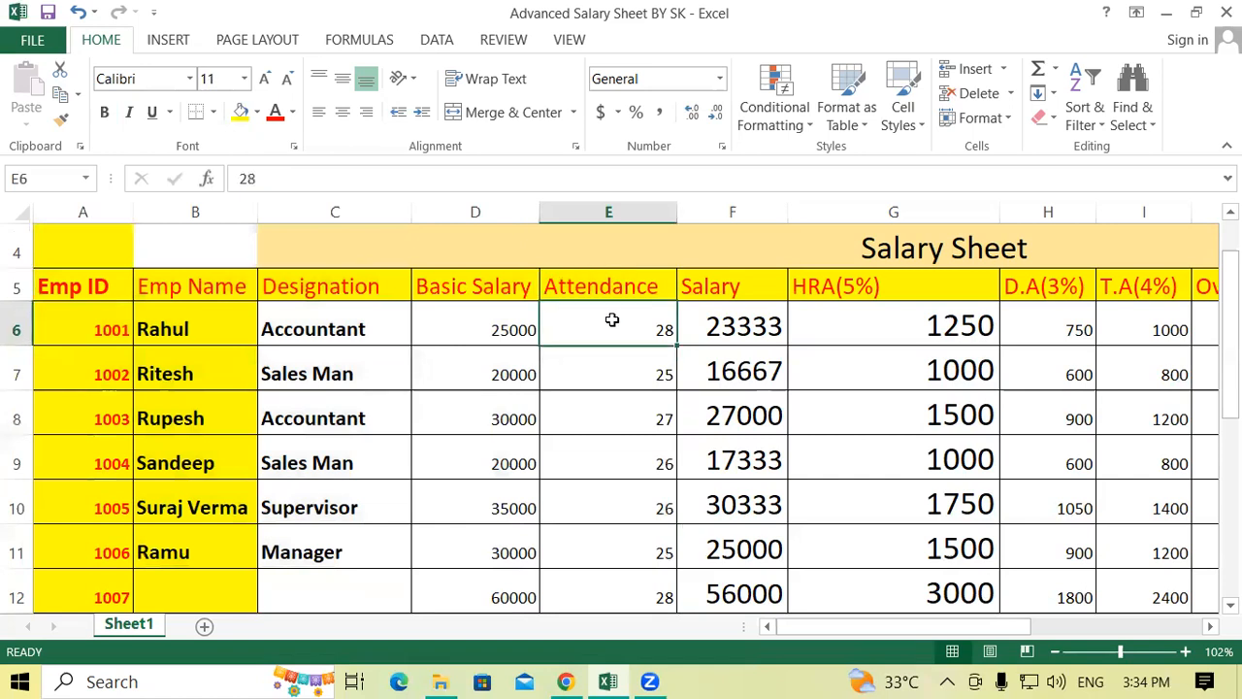
{"action": "left_click", "coordinate": [735, 325]}
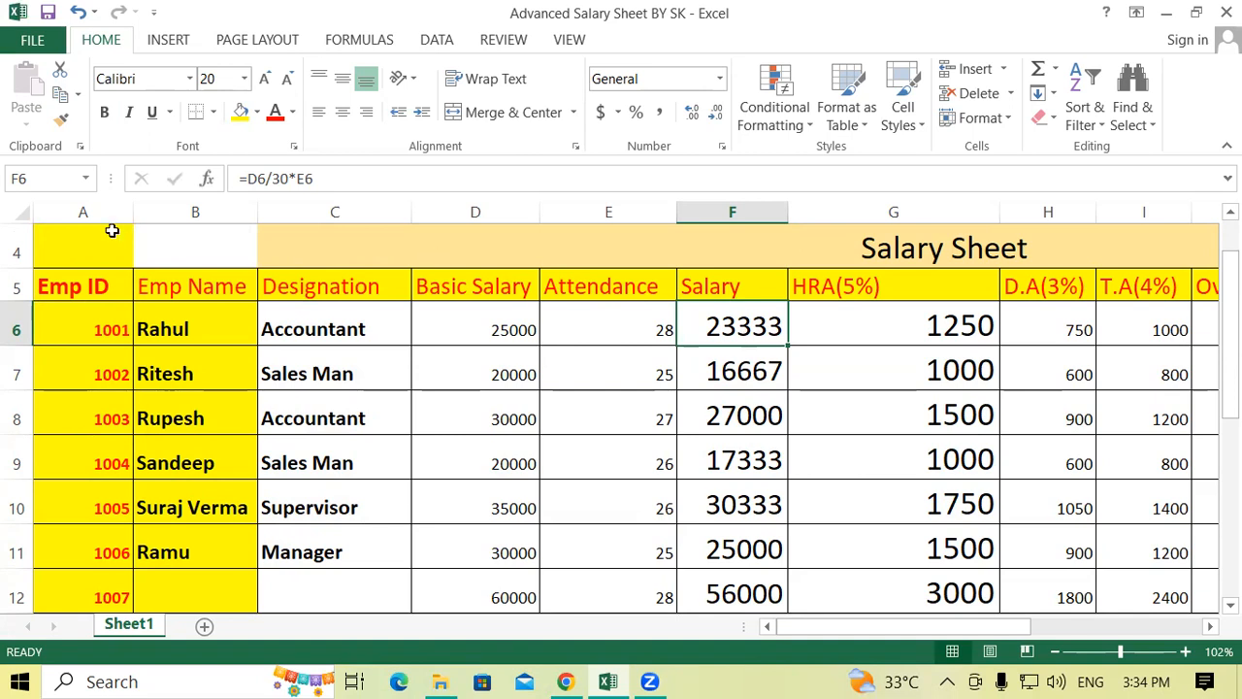
- Re-enter the first employee's Salary formula in F6 as =D6/30*E6, based on the Basic Salary and Attendance cells
{"action": "left_click", "coordinate": [465, 329]}
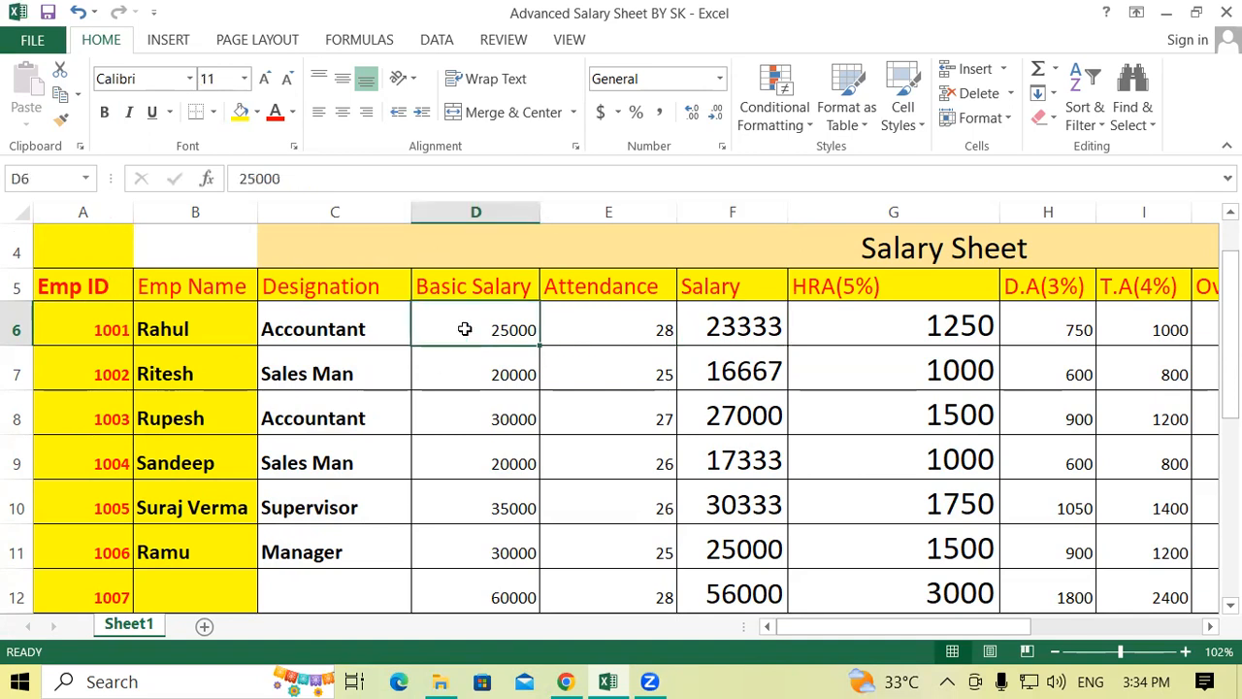
{"action": "left_click", "coordinate": [626, 326]}
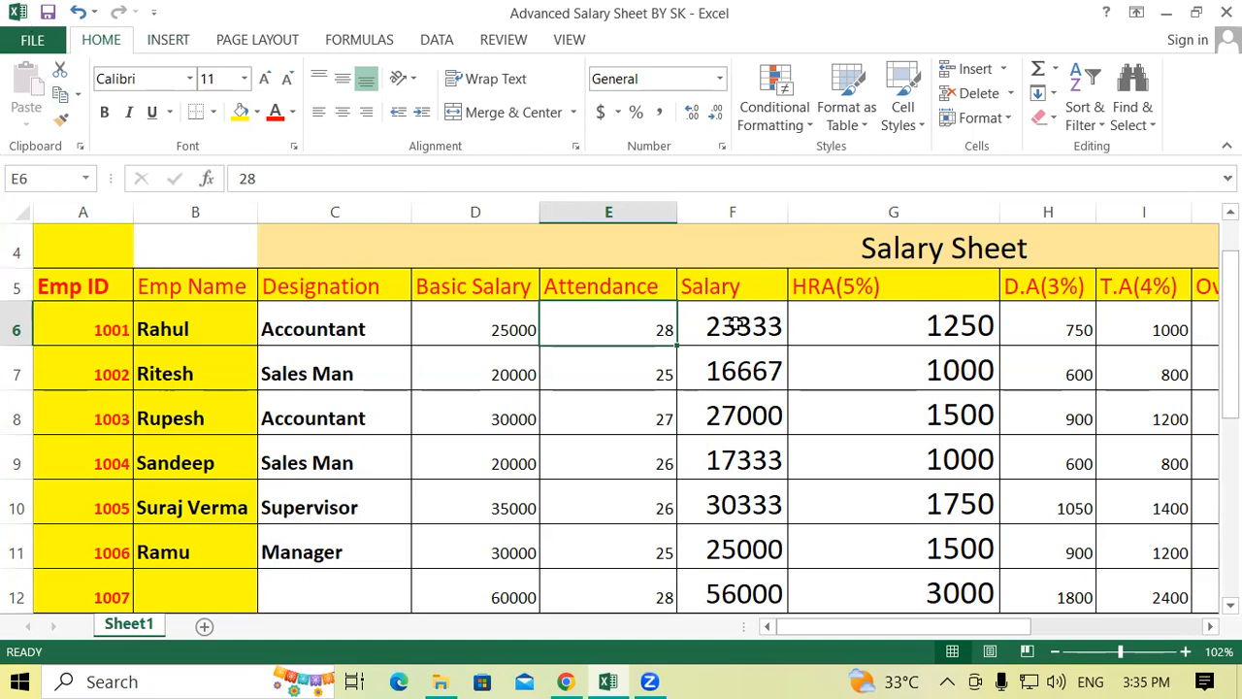
{"action": "left_click", "coordinate": [737, 326]}
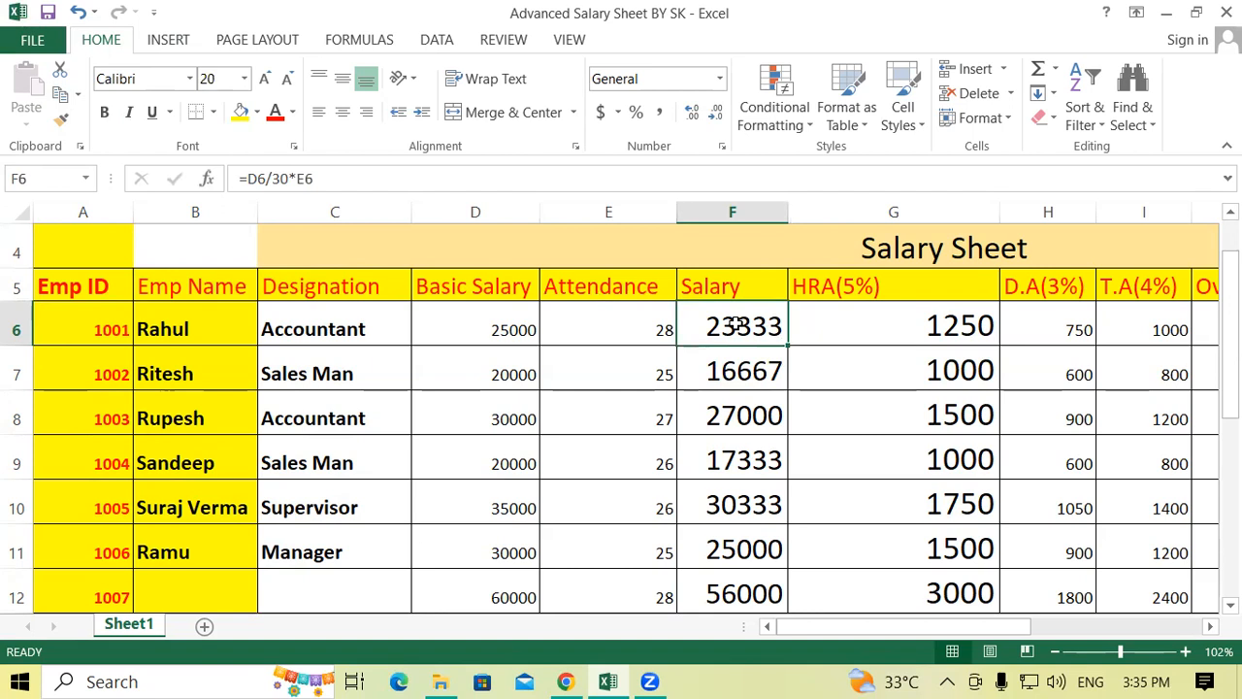
{"action": "type", "text": "="}
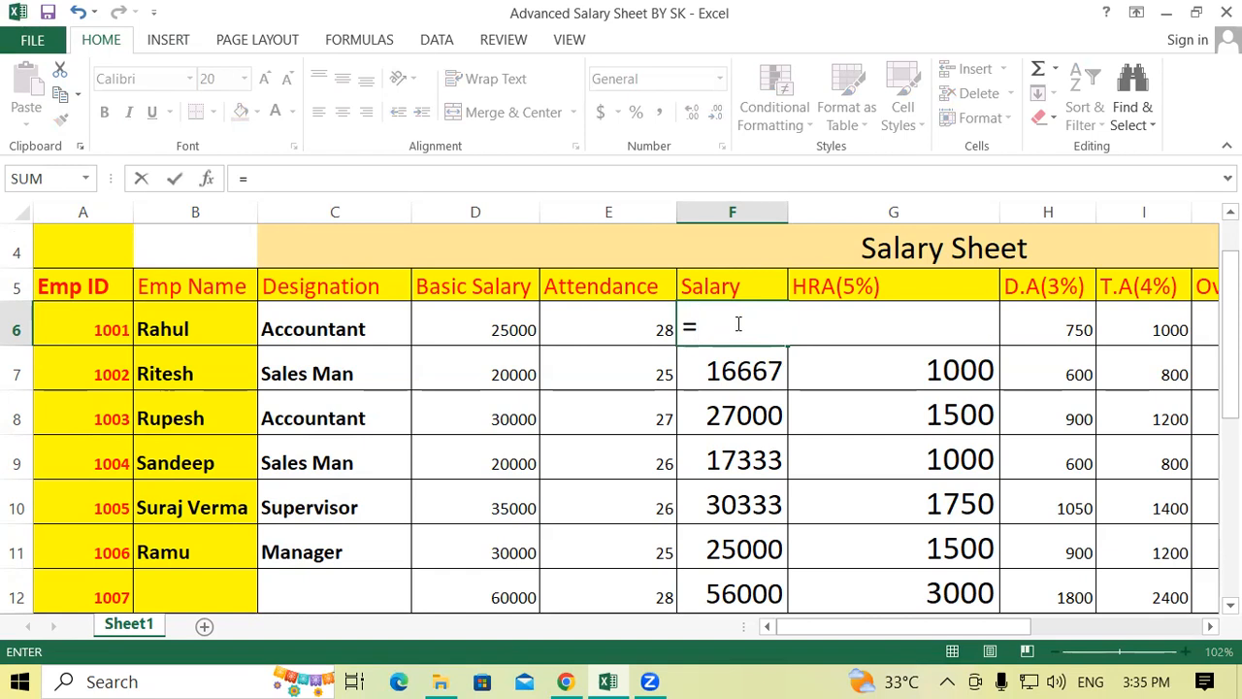
{"action": "left_click", "coordinate": [486, 318]}
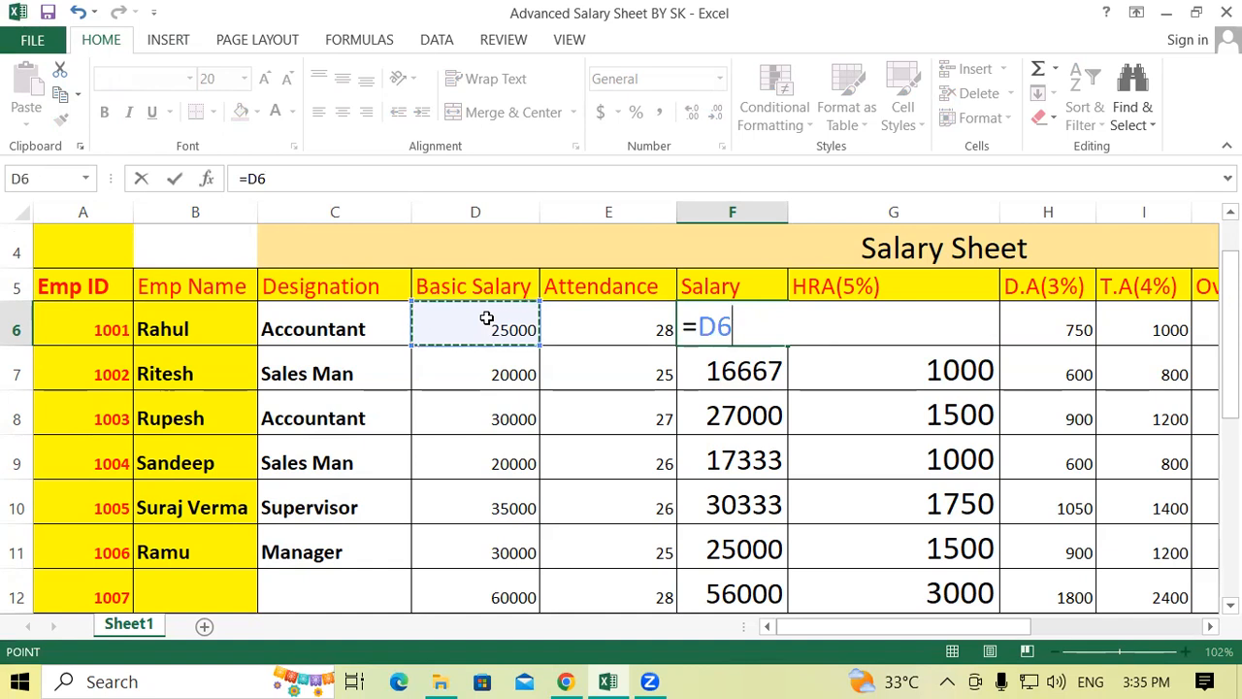
{"action": "type", "text": "*"}
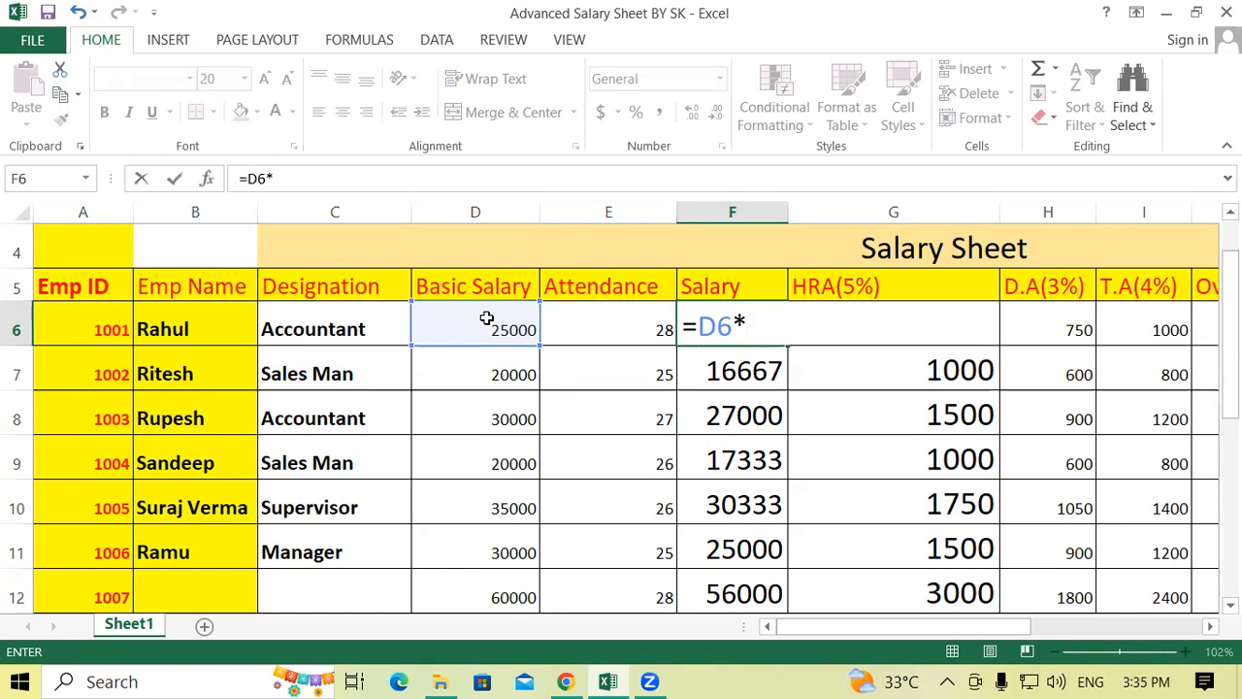
{"action": "type", "text": "30"}
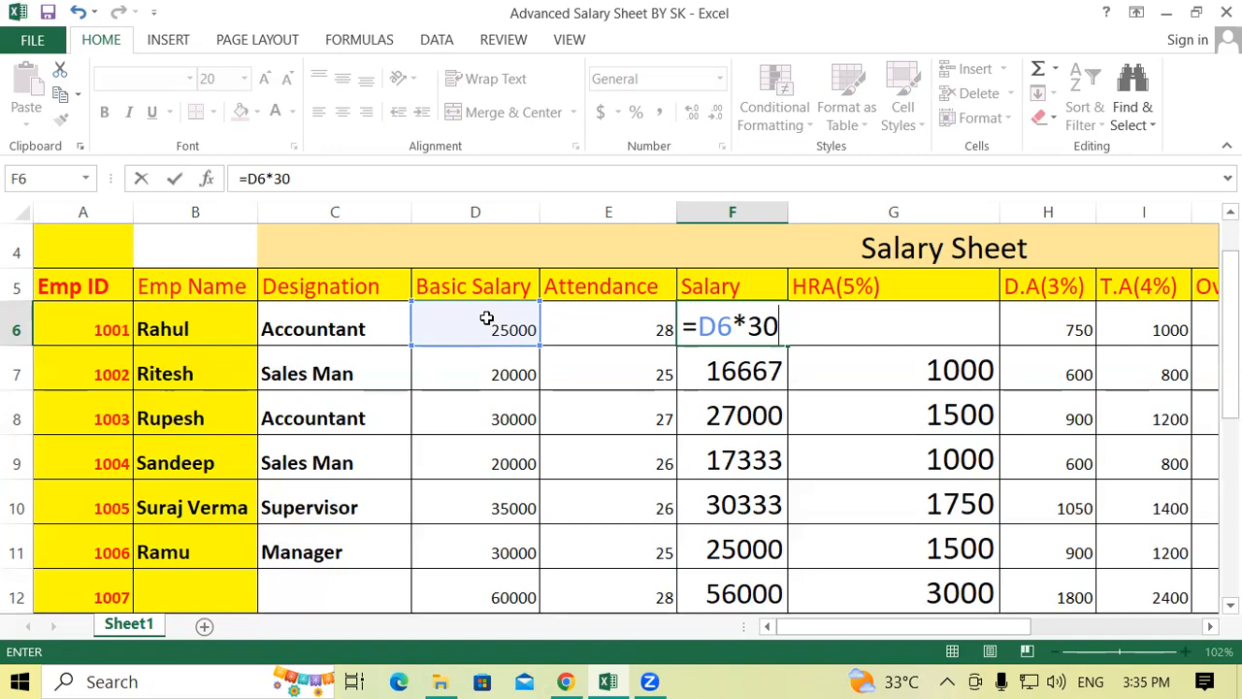
{"action": "key", "text": "BackSpace"}
{"action": "key", "text": "BackSpace"}
{"action": "key", "text": "BackSpace"}
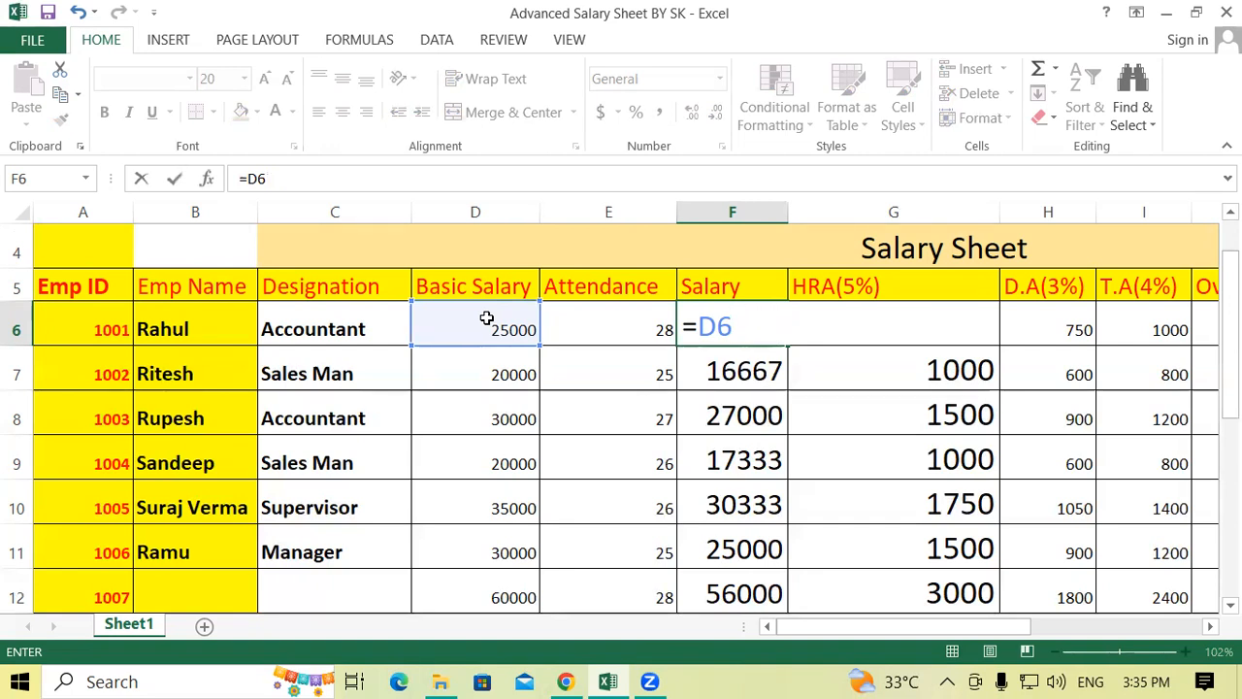
{"action": "type", "text": "/30"}
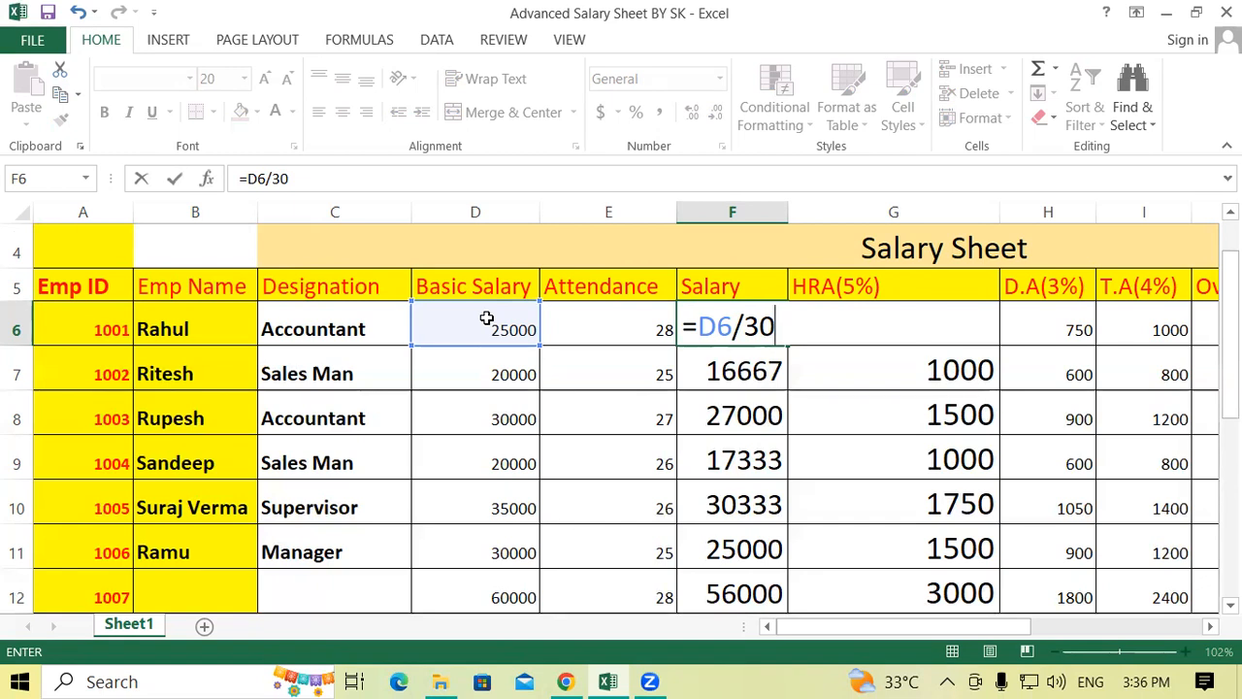
{"action": "type", "text": "*"}
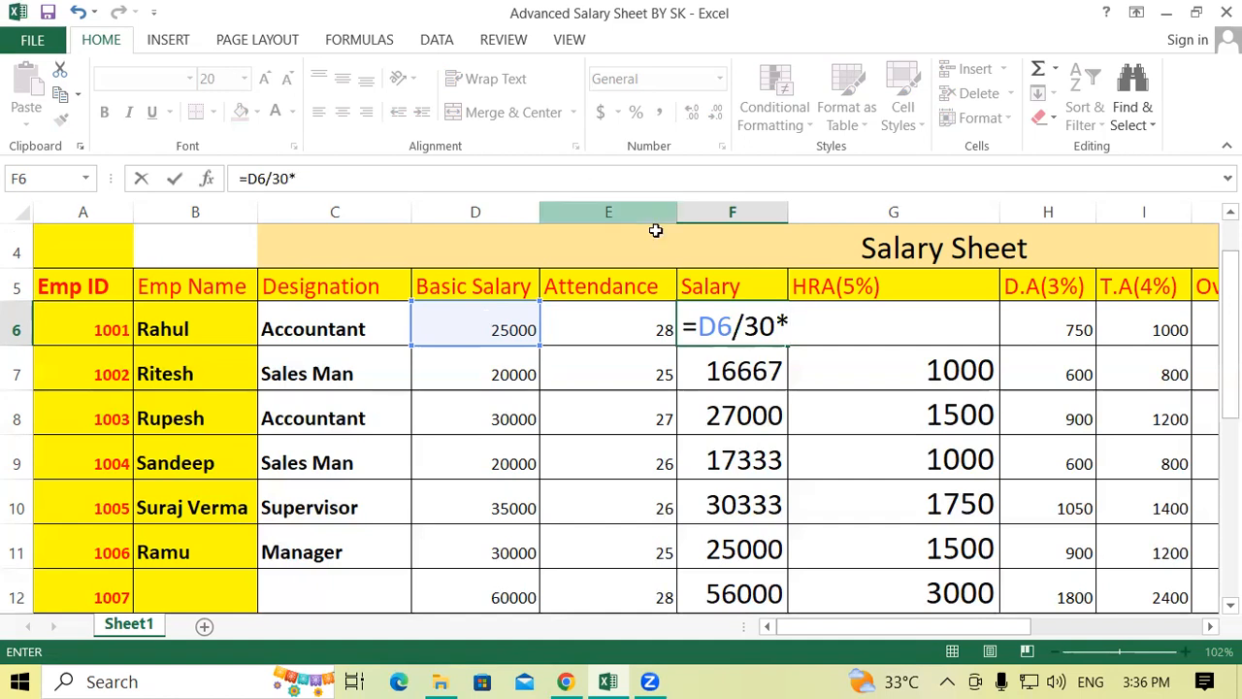
{"action": "left_click", "coordinate": [633, 325]}
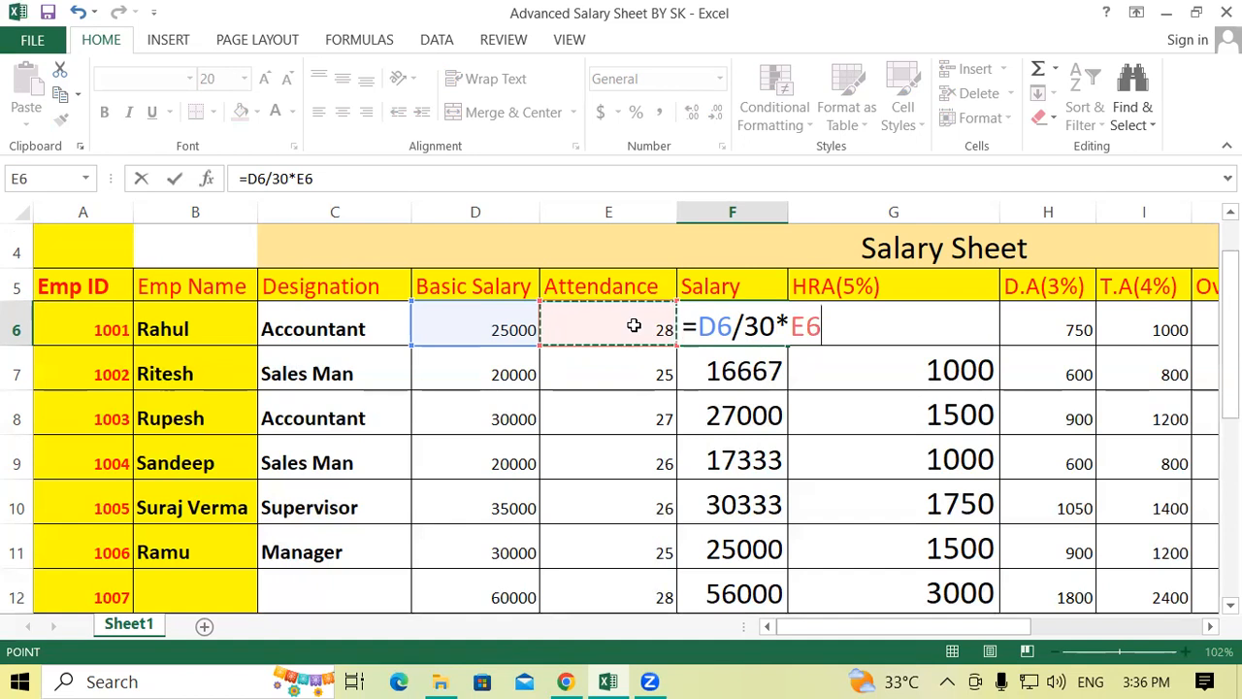
{"action": "key", "text": "Return"}
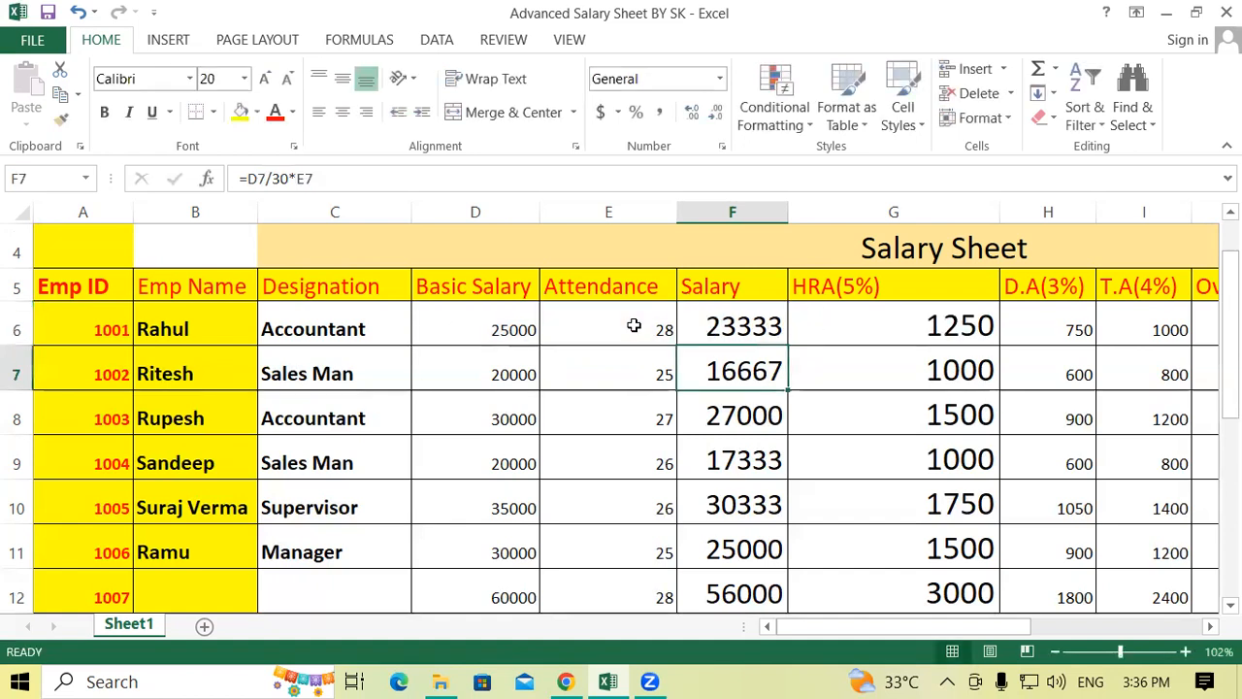
- Clear the salaries in F7:F12 and refill them by copying the F6 formula down to row 12
{"action": "left_click_drag", "start_coordinate": [725, 371], "coordinate": [723, 589]}
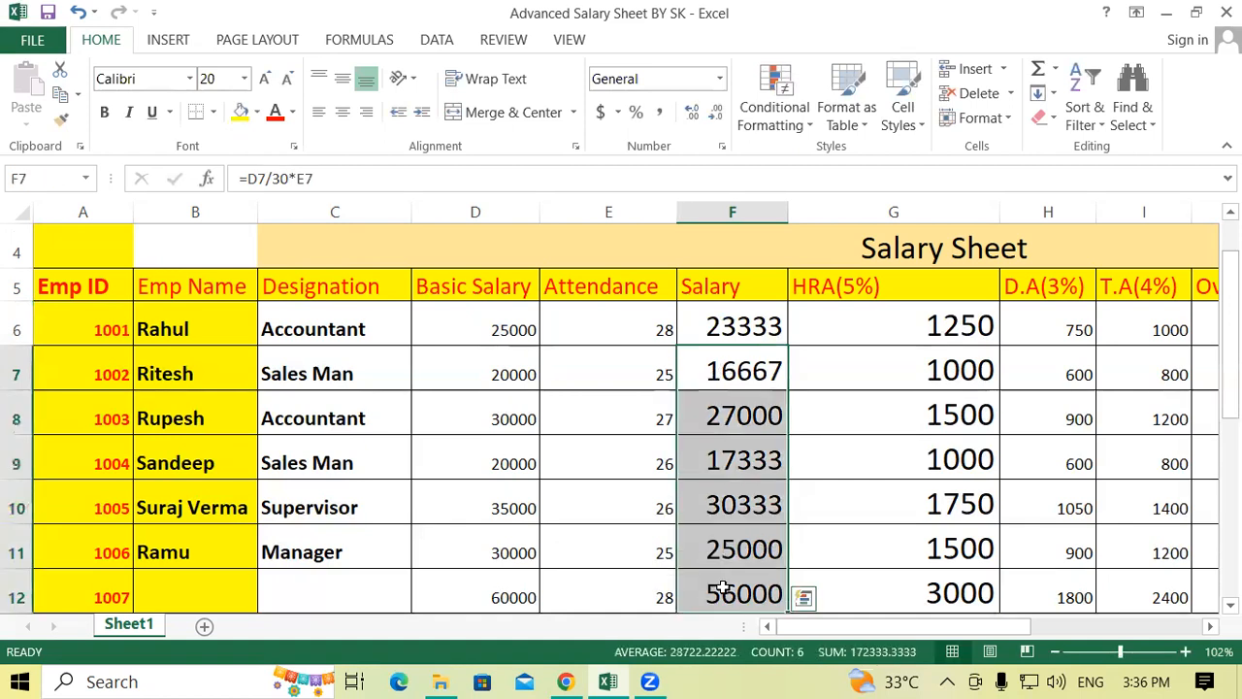
{"action": "key", "text": "Delete"}
{"action": "left_click", "coordinate": [774, 333]}
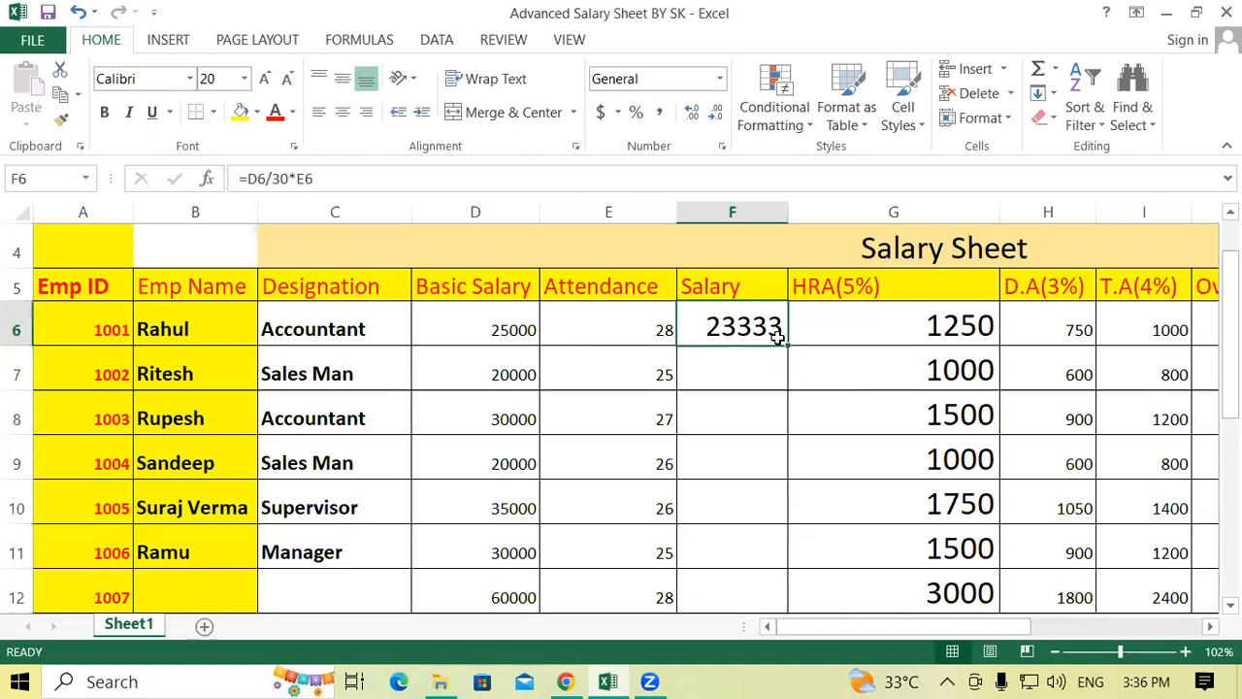
{"action": "left_click_drag", "start_coordinate": [786, 346], "coordinate": [826, 606]}
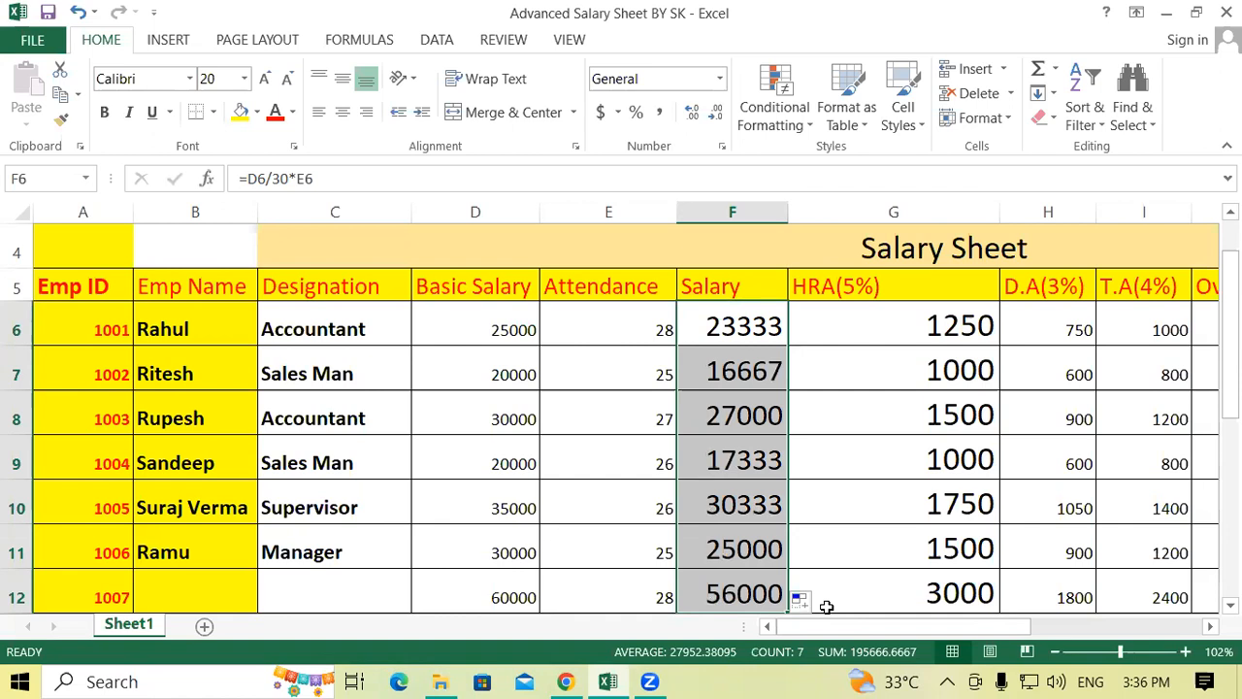
- Compare the Basic Salary and Salary cells of each employee from row 6 to row 9
{"action": "left_click", "coordinate": [484, 327]}
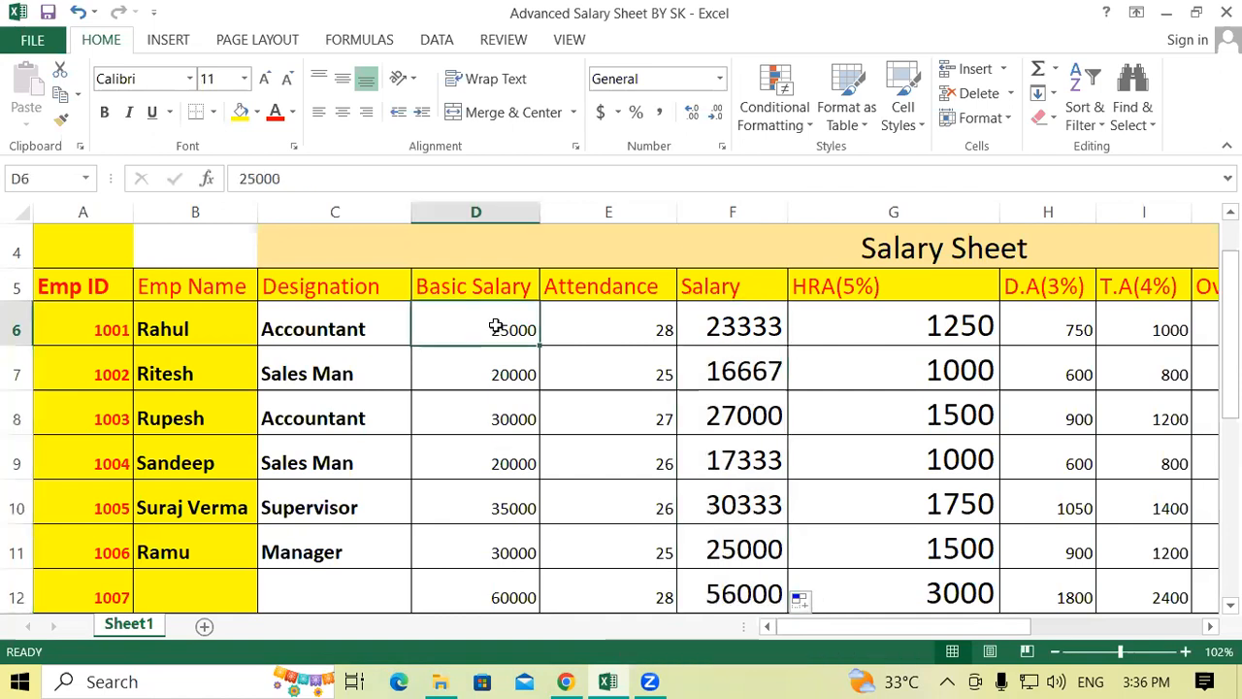
{"action": "left_click", "coordinate": [748, 330]}
{"action": "left_click", "coordinate": [475, 374]}
{"action": "left_click", "coordinate": [748, 369]}
{"action": "left_click", "coordinate": [506, 417]}
{"action": "left_click", "coordinate": [730, 415]}
{"action": "left_click", "coordinate": [495, 463]}
{"action": "left_click", "coordinate": [722, 459]}
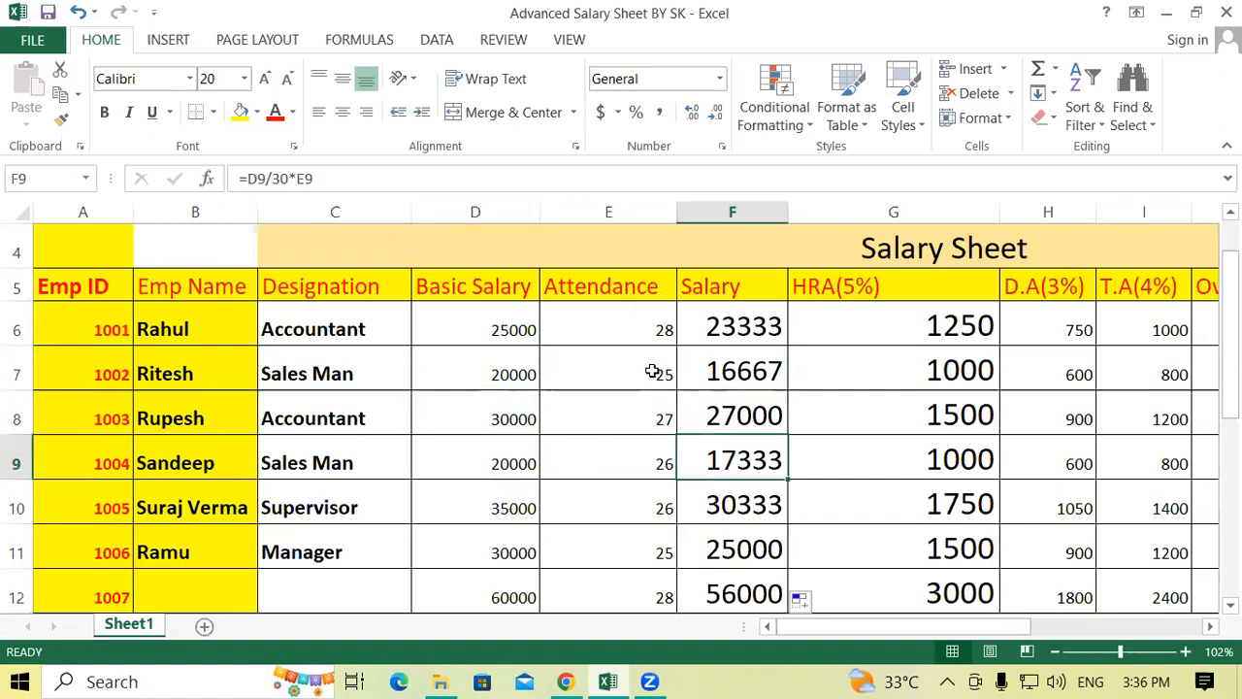
- Set the second employee's attendance in E7 to 20, and inspect the Salary formula in F6 without changing it
{"action": "left_click", "coordinate": [590, 373]}
{"action": "type", "text": "20"}
{"action": "key", "text": "Return"}
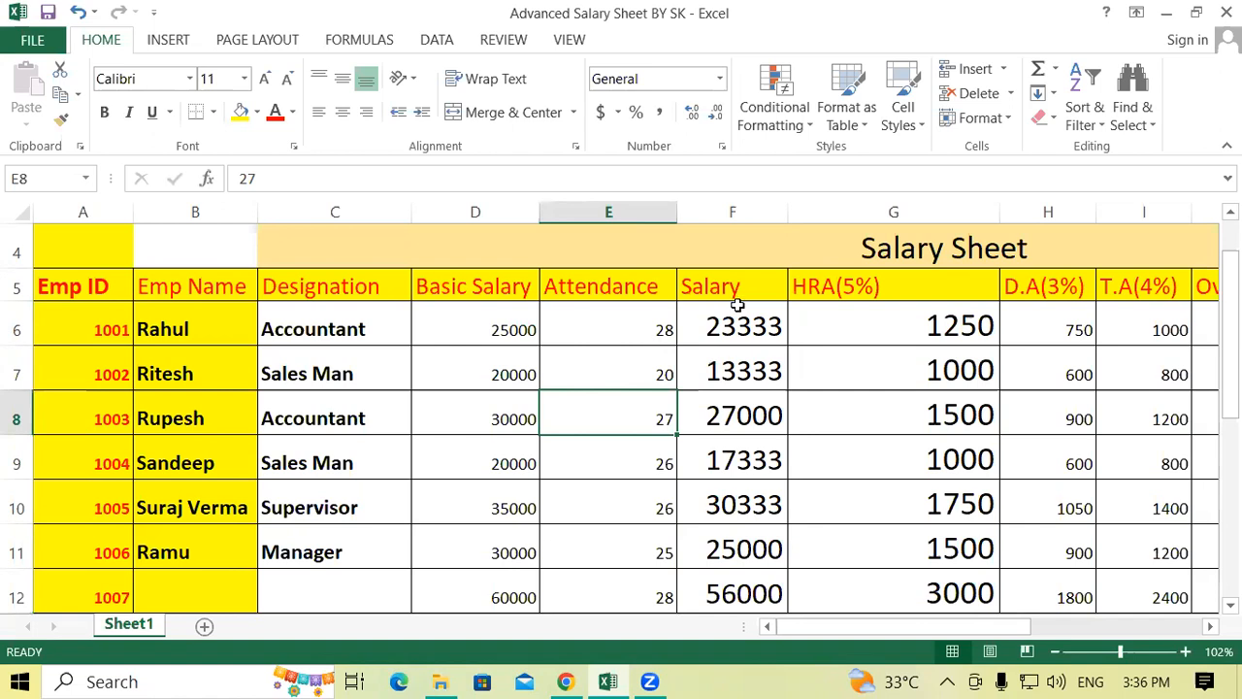
{"action": "double_click", "coordinate": [722, 330]}
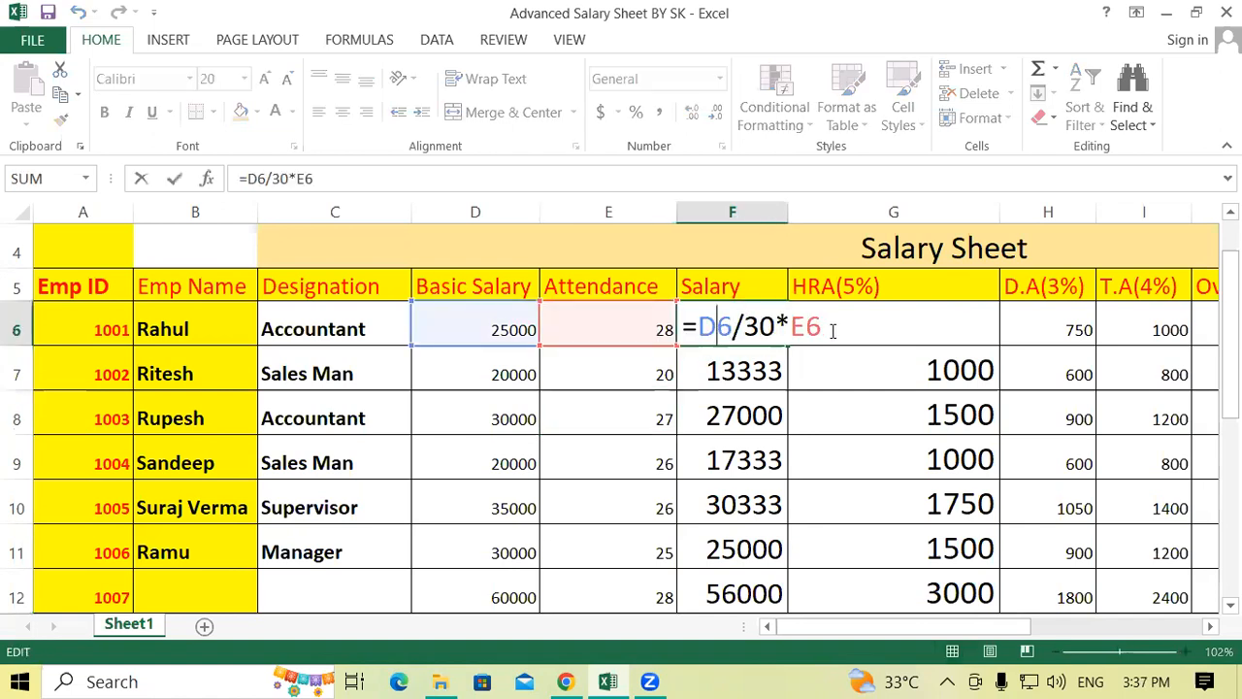
{"action": "key", "text": "Return"}
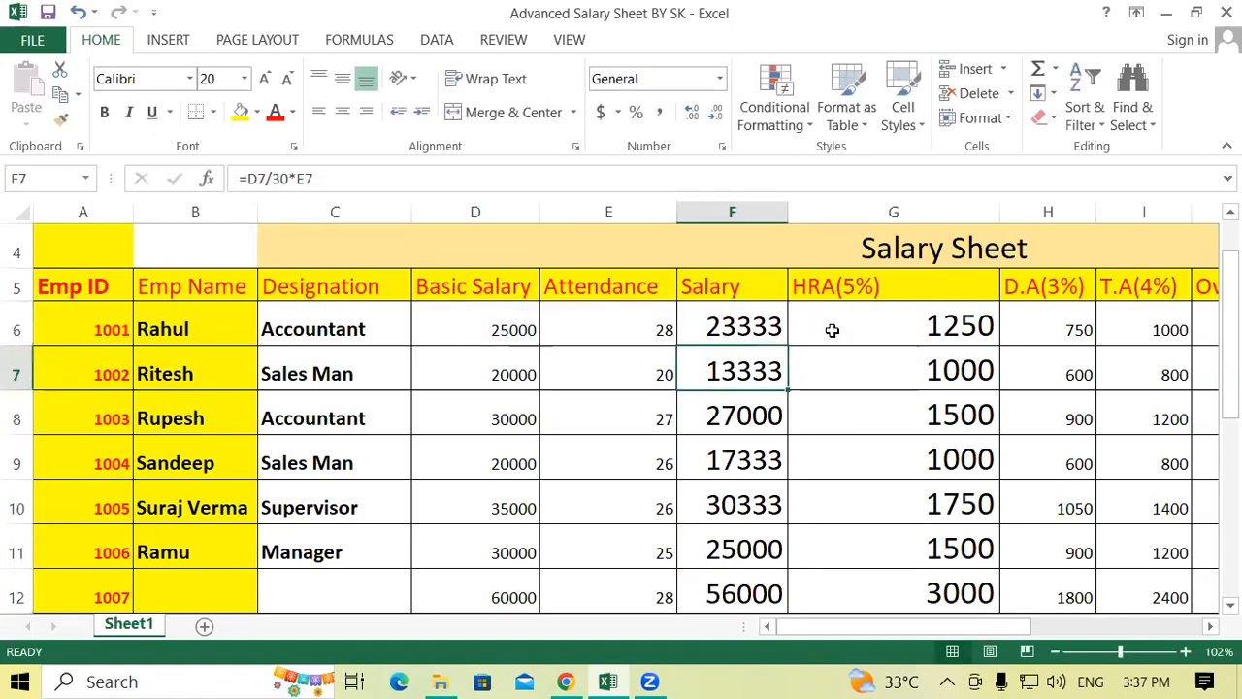
- Open a blank Notepad document and write the heading "Salary" on its first line
{"action": "key", "text": "super+r"}
{"action": "type", "text": "note"}
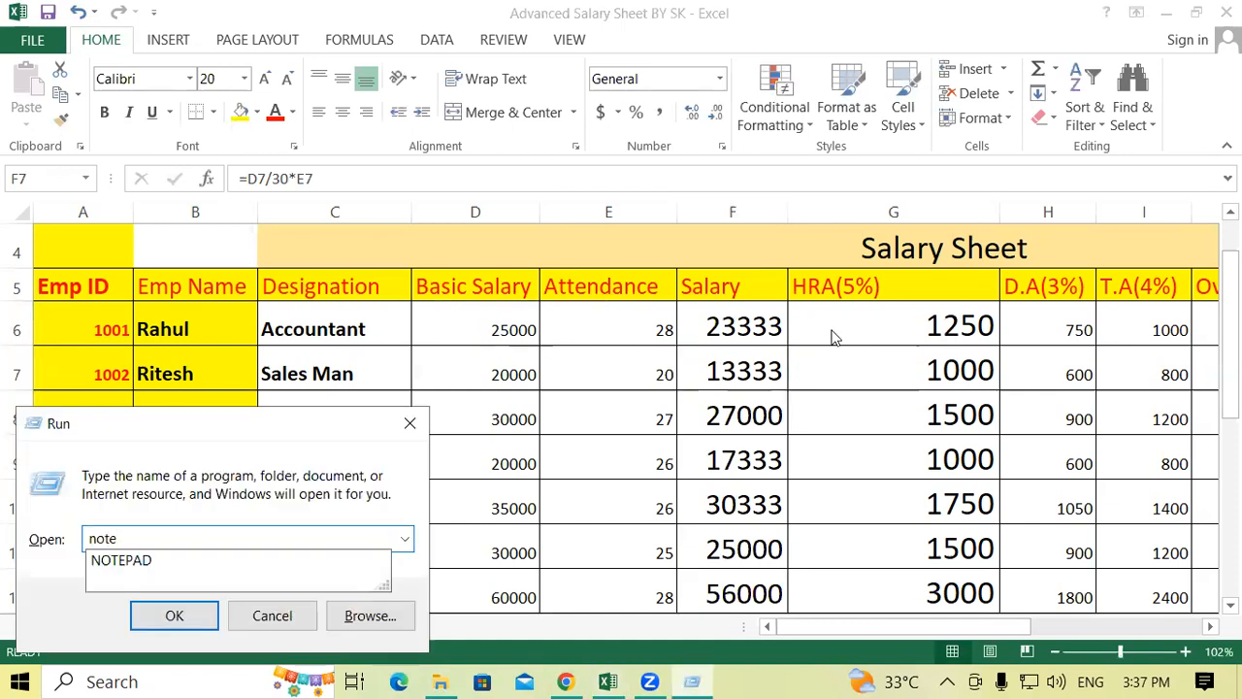
{"action": "key", "text": "Down"}
{"action": "key", "text": "Return"}
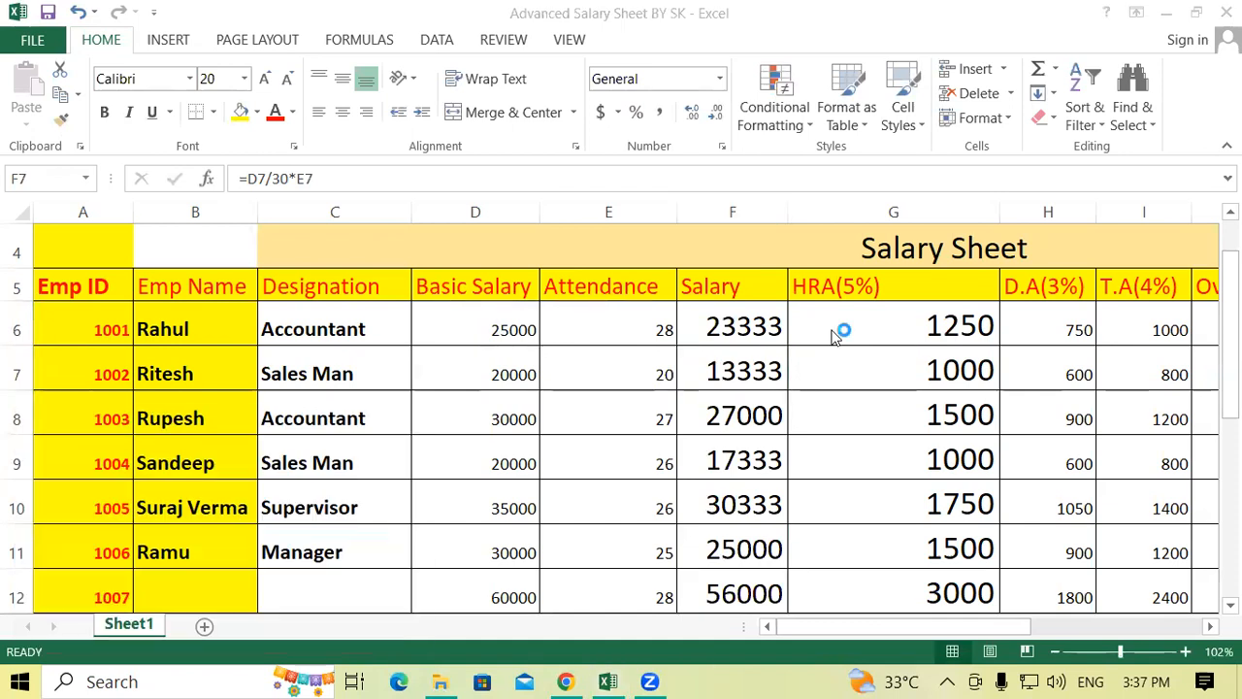
{"action": "left_click", "coordinate": [945, 158]}
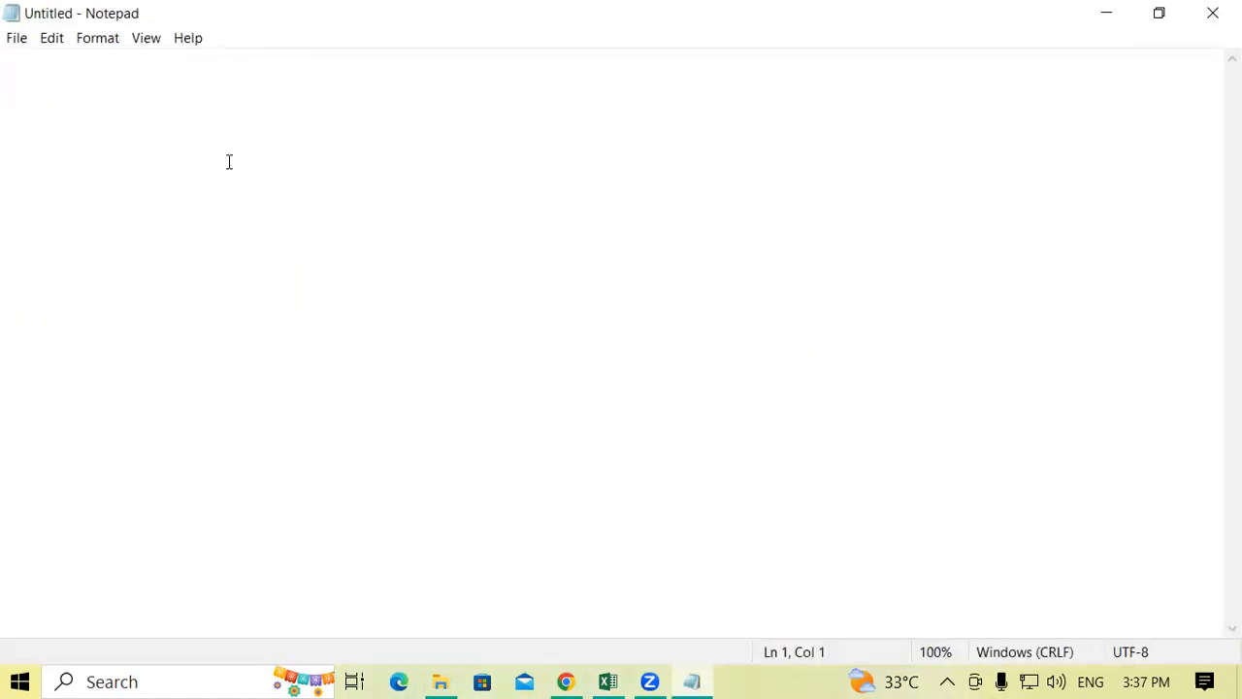
{"action": "type", "text": "Salary"}
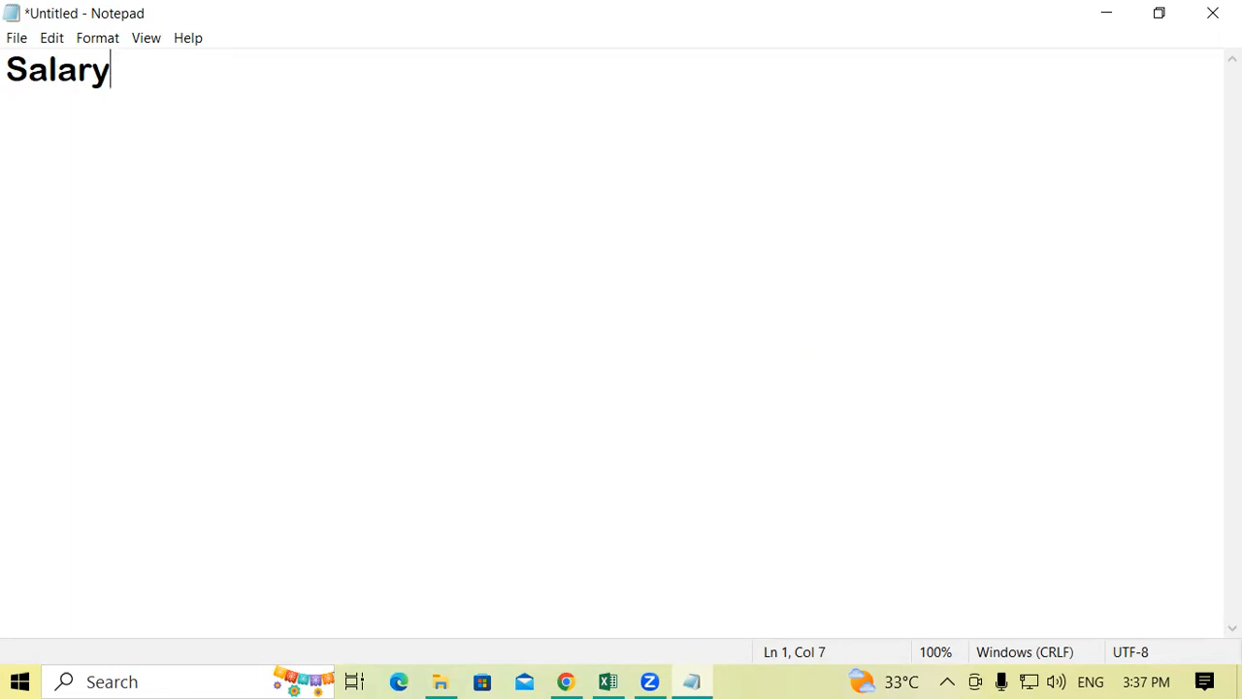
{"action": "key", "text": "Return"}
- Check the salary sheet in Excel, and return to Notepad to write "=Basic Salary/30" under the heading
{"action": "left_click", "coordinate": [605, 681]}
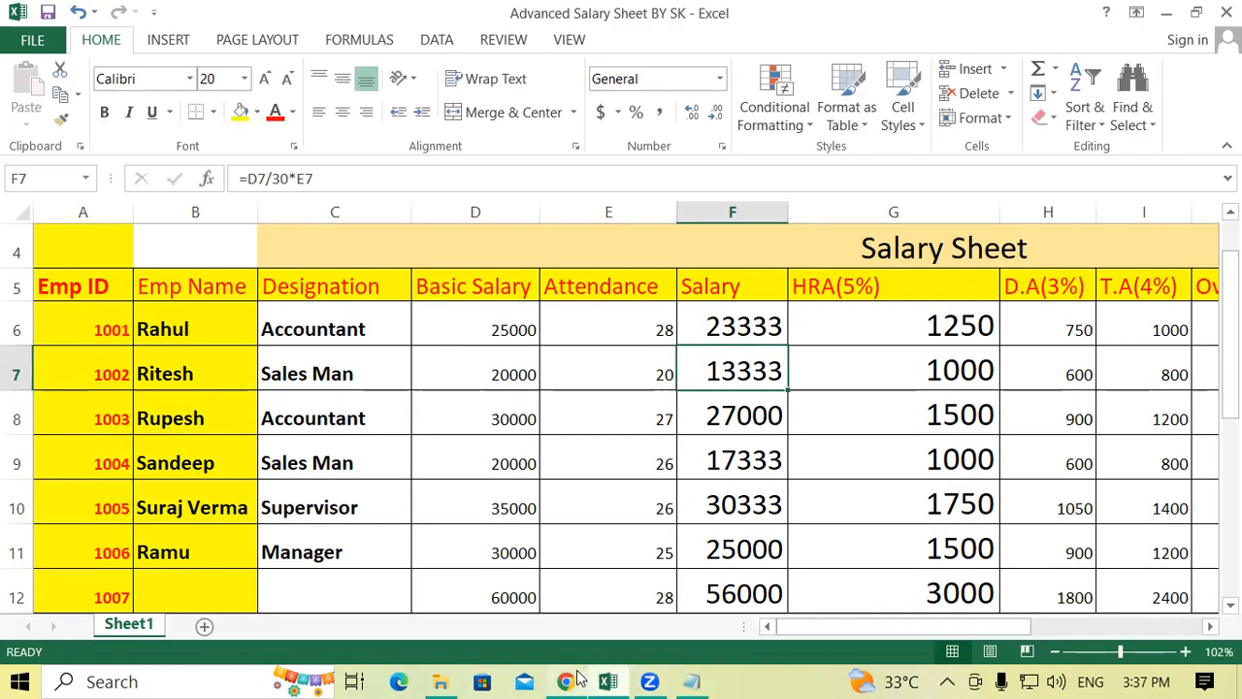
{"action": "mouse_move", "coordinate": [691, 679]}
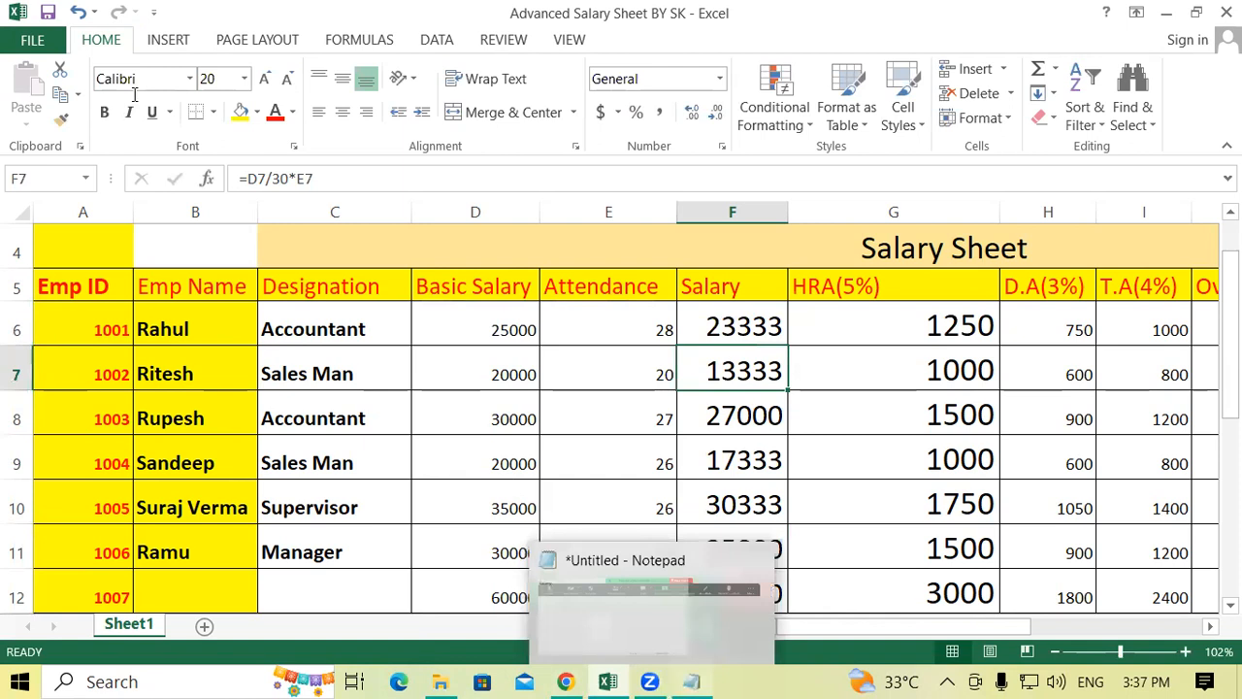
{"action": "key", "text": "alt+Tab"}
{"action": "type", "text": "Bas"}
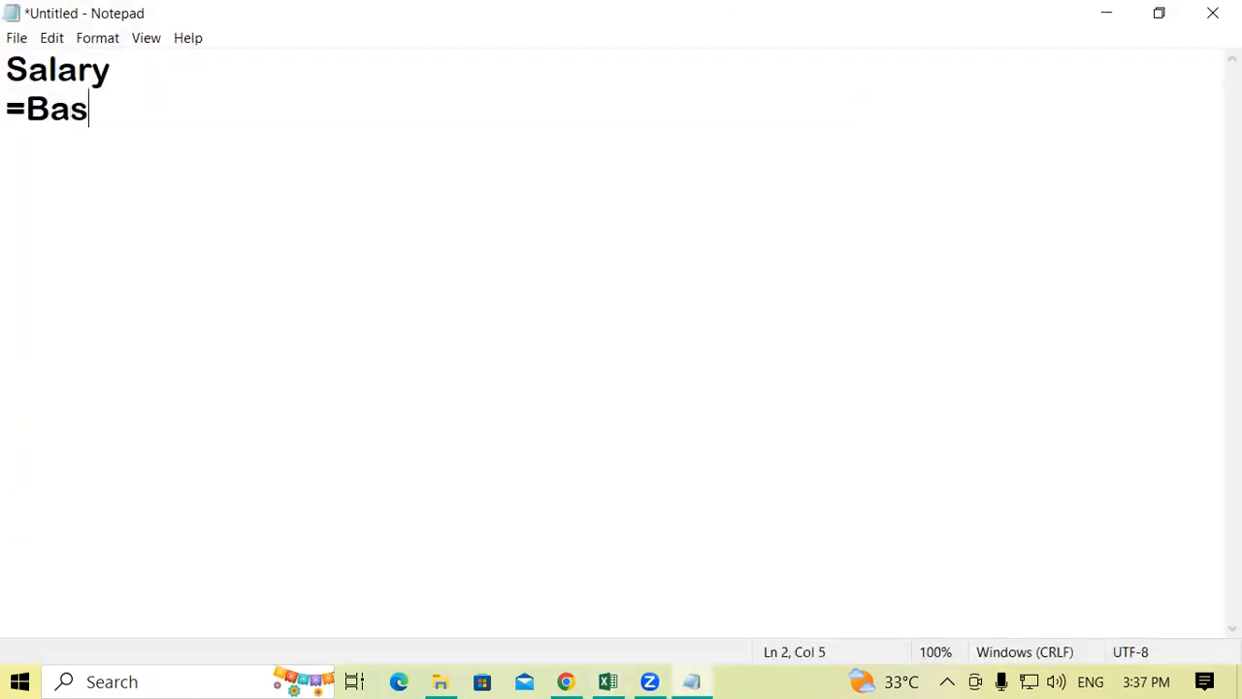
{"action": "type", "text": "ic Salary"}
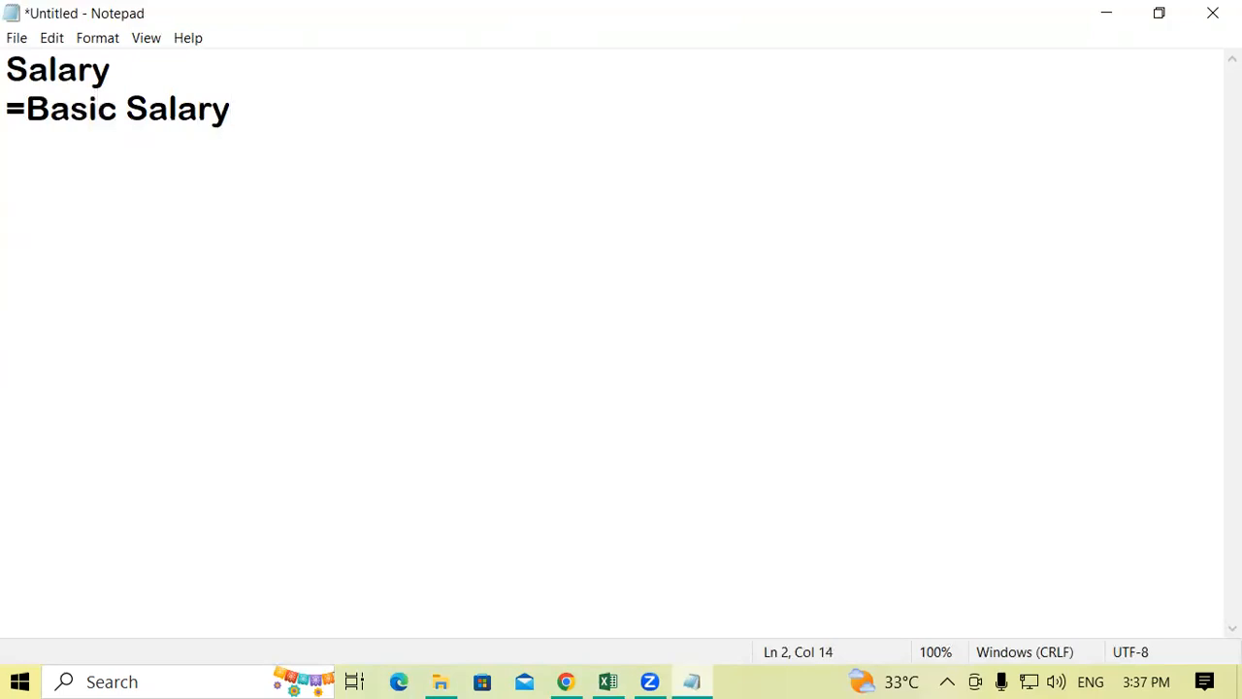
{"action": "type", "text": "/30"}
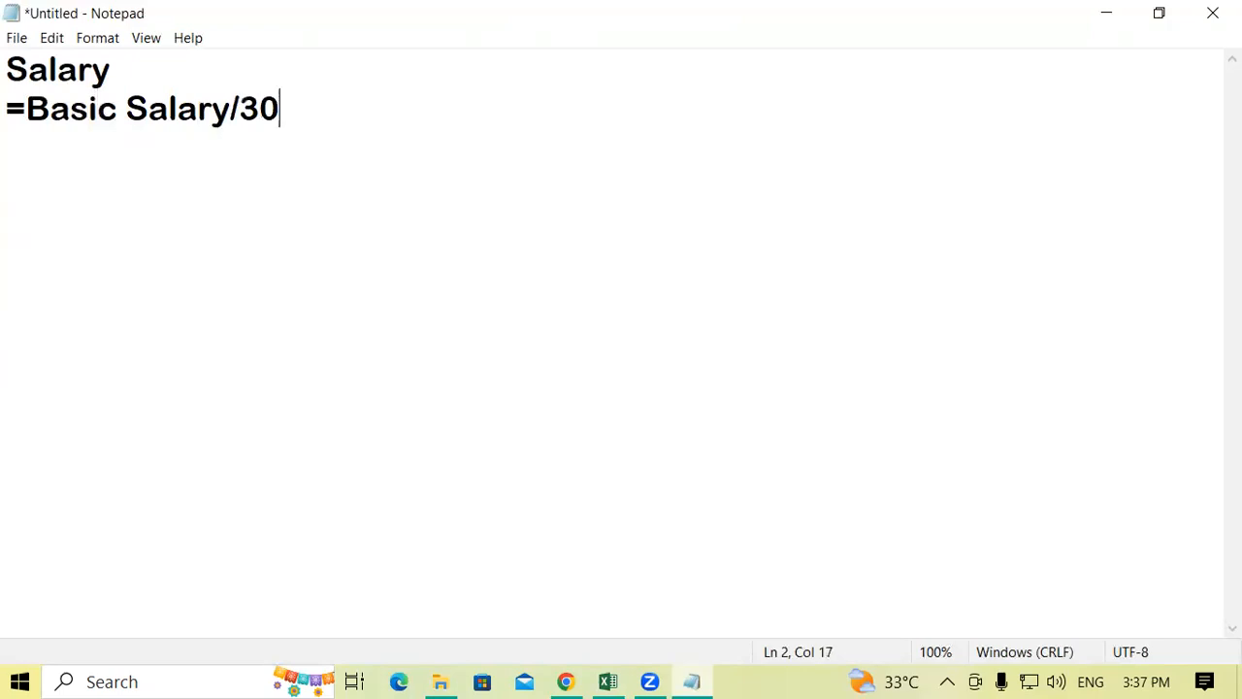
- Try "Total Day" as the divisor in place of 30 in the written formula
{"action": "key", "text": "BackSpace"}
{"action": "key", "text": "BackSpace"}
{"action": "type", "text": "Tot"}
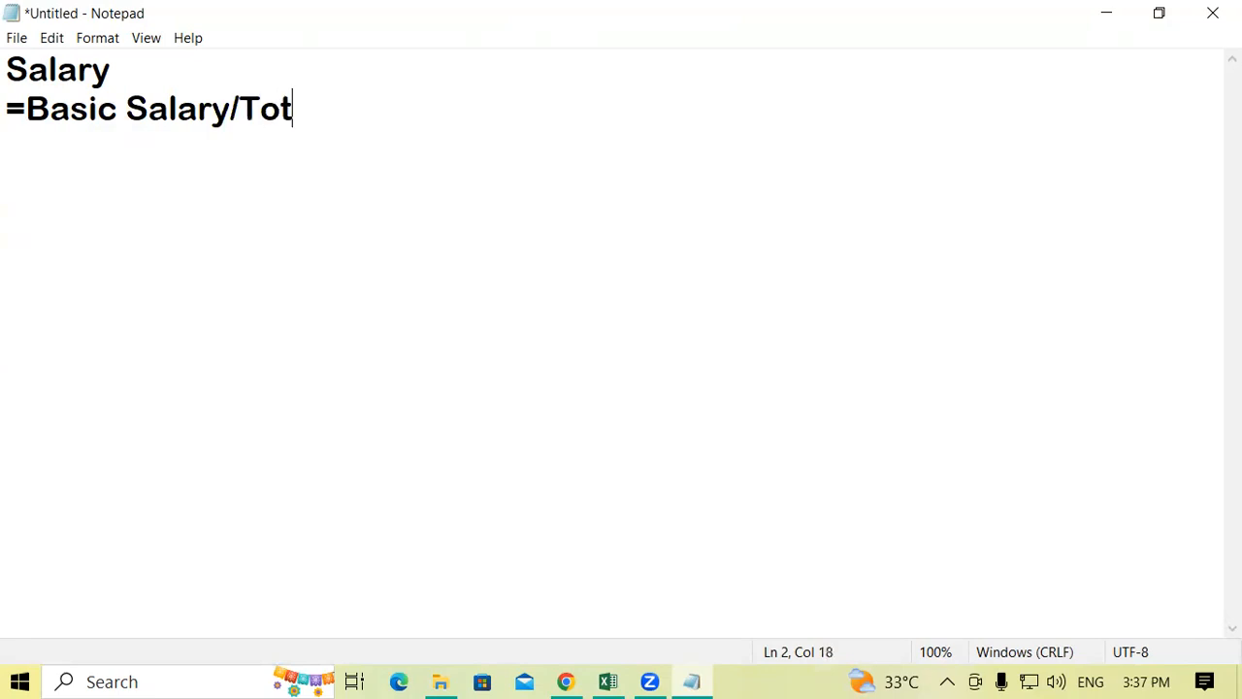
{"action": "type", "text": "al Day"}
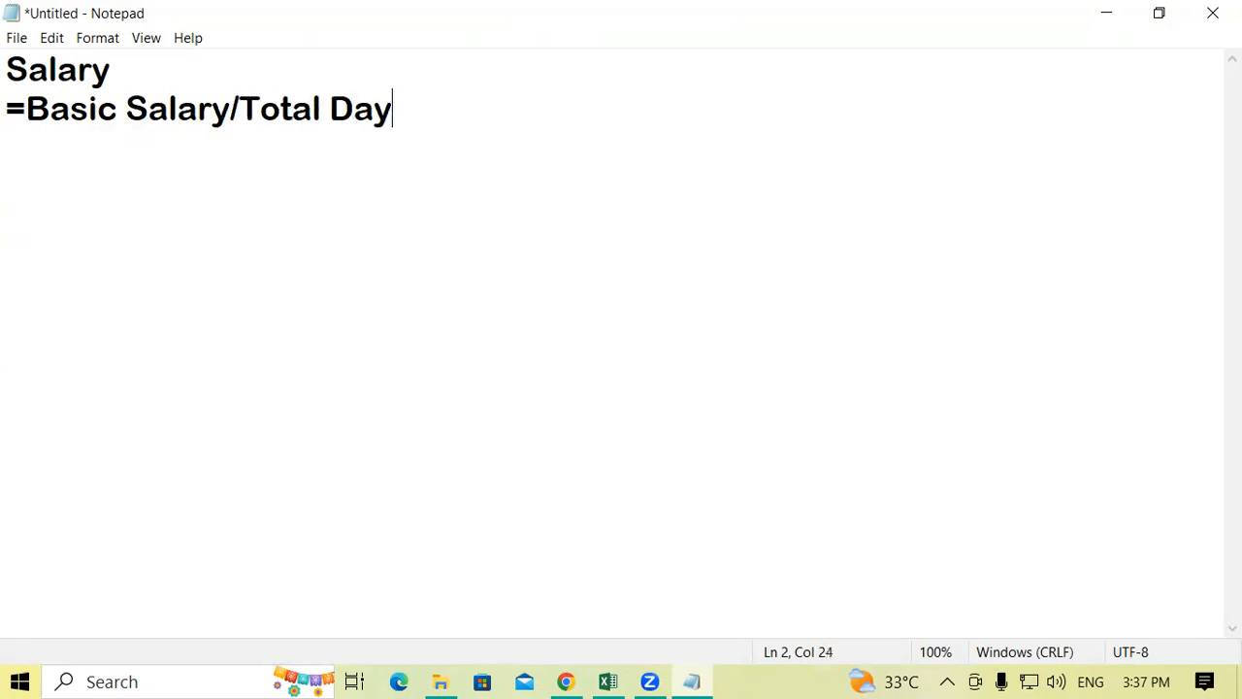
{"action": "type", "text": "*"}
{"action": "key", "text": "BackSpace"}
{"action": "key", "text": "BackSpace"}
{"action": "key", "text": "BackSpace"}
{"action": "key", "text": "BackSpace"}
{"action": "key", "text": "BackSpace"}
{"action": "key", "text": "BackSpace"}
{"action": "key", "text": "BackSpace"}
{"action": "key", "text": "BackSpace"}
{"action": "key", "text": "BackSpace"}
{"action": "key", "text": "BackSpace"}
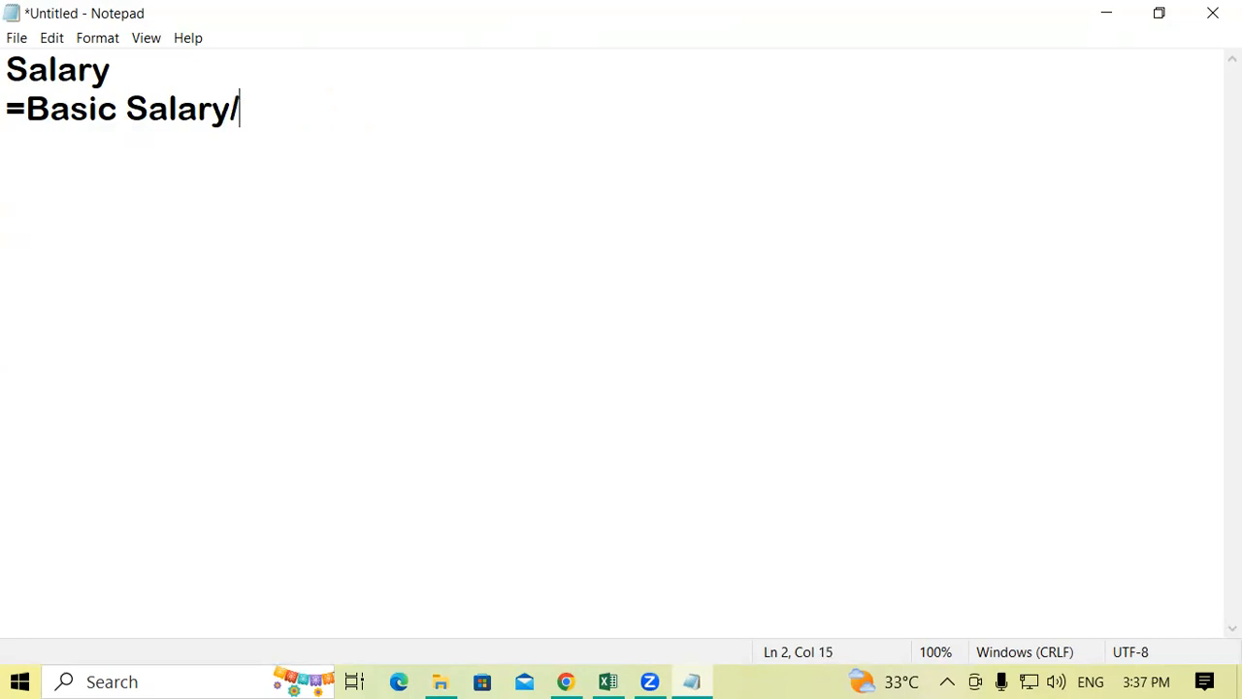
- Complete the written formula as "=Basic Salary/30*Present Day"
{"action": "type", "text": "30*"}
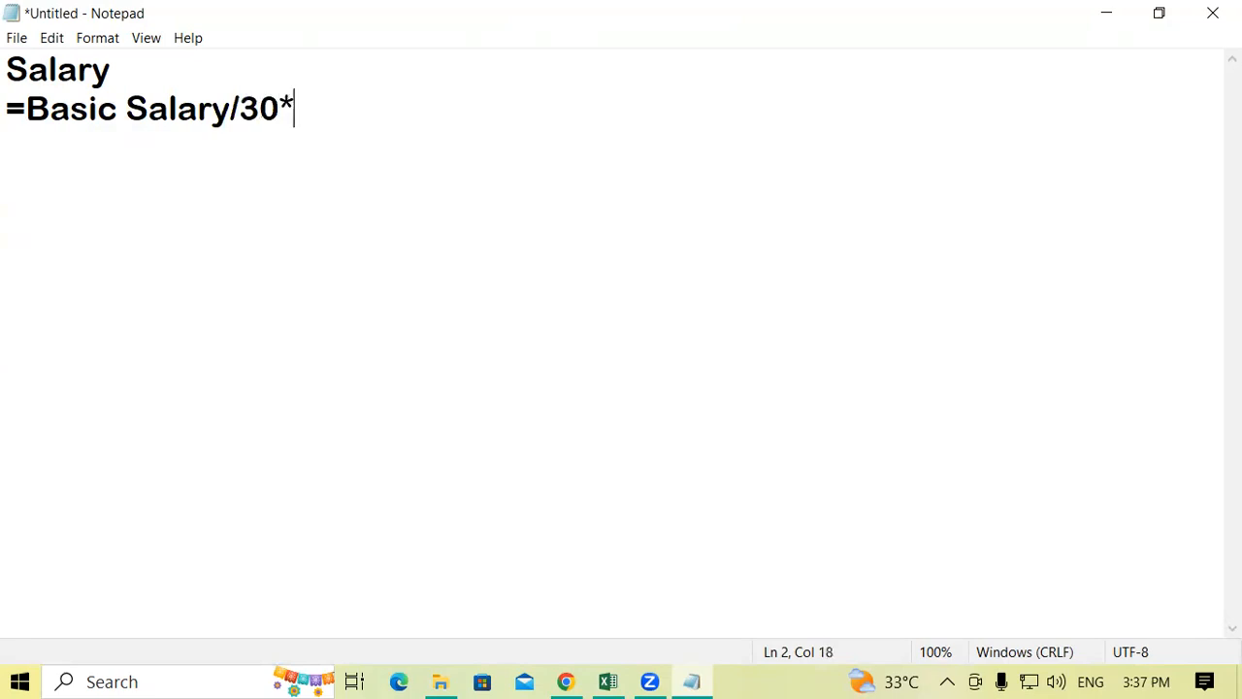
{"action": "type", "text": "Prese"}
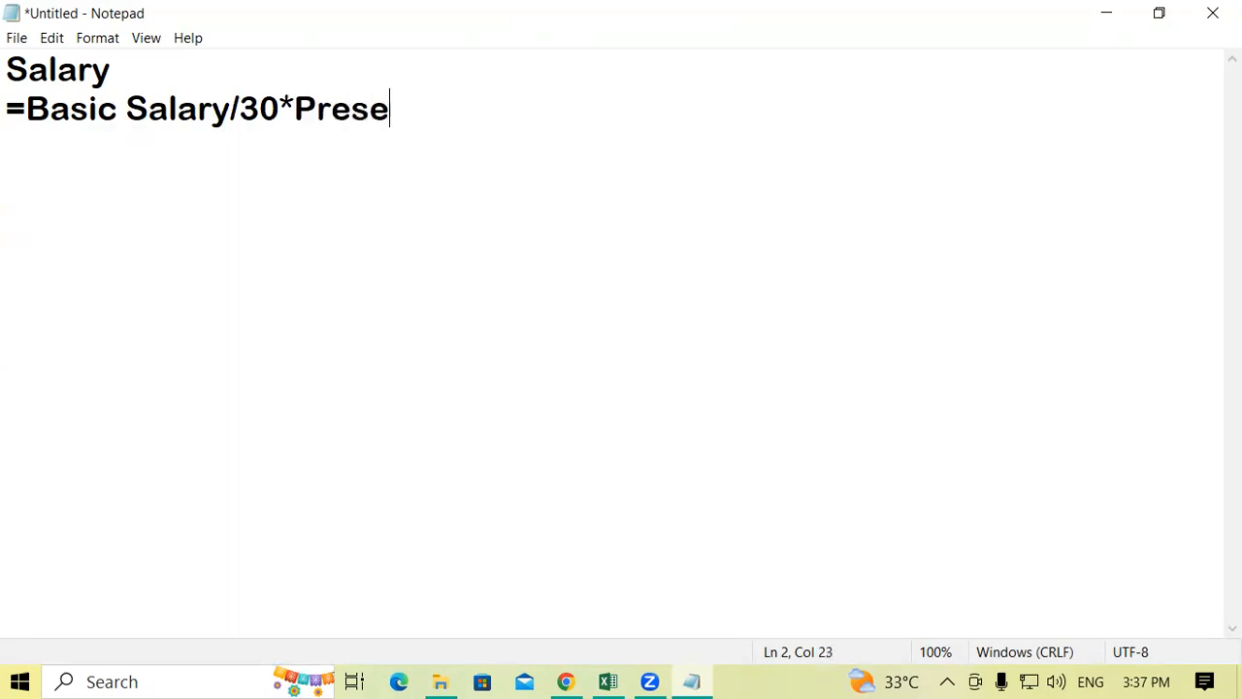
{"action": "type", "text": "nt Day"}
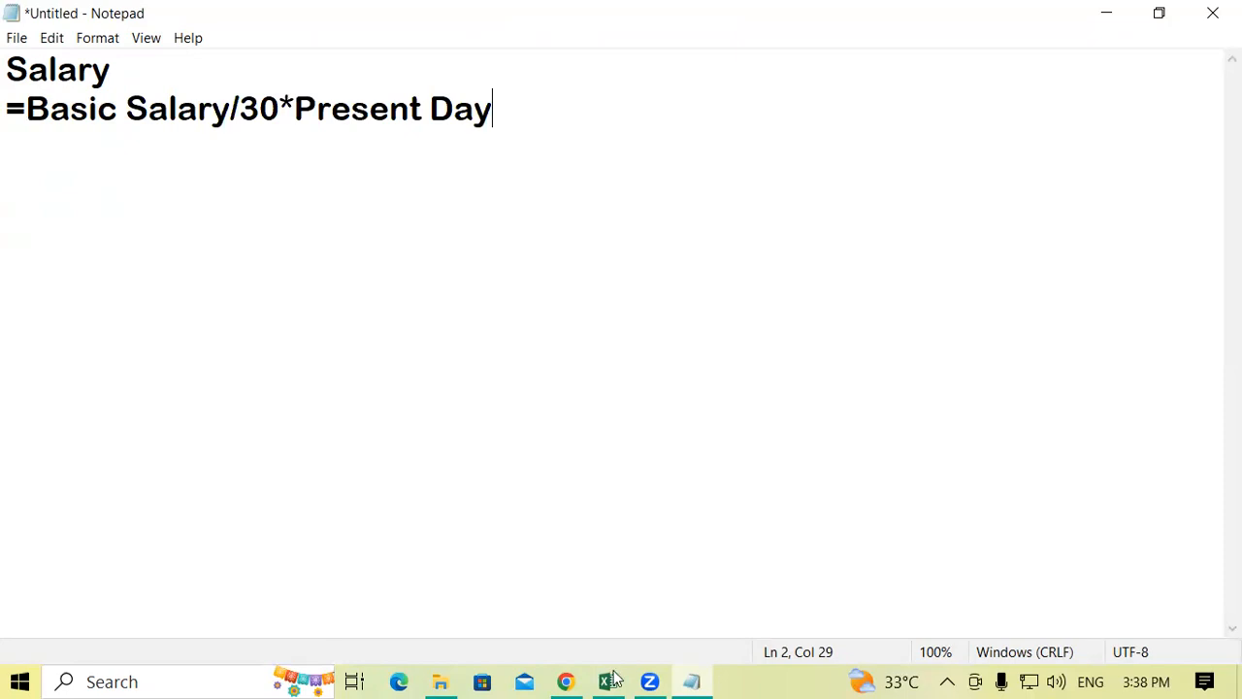
- Switch back to the Excel salary sheet and clear the HRA(5%) values in G6:G12
{"action": "key", "text": "alt+Tab"}
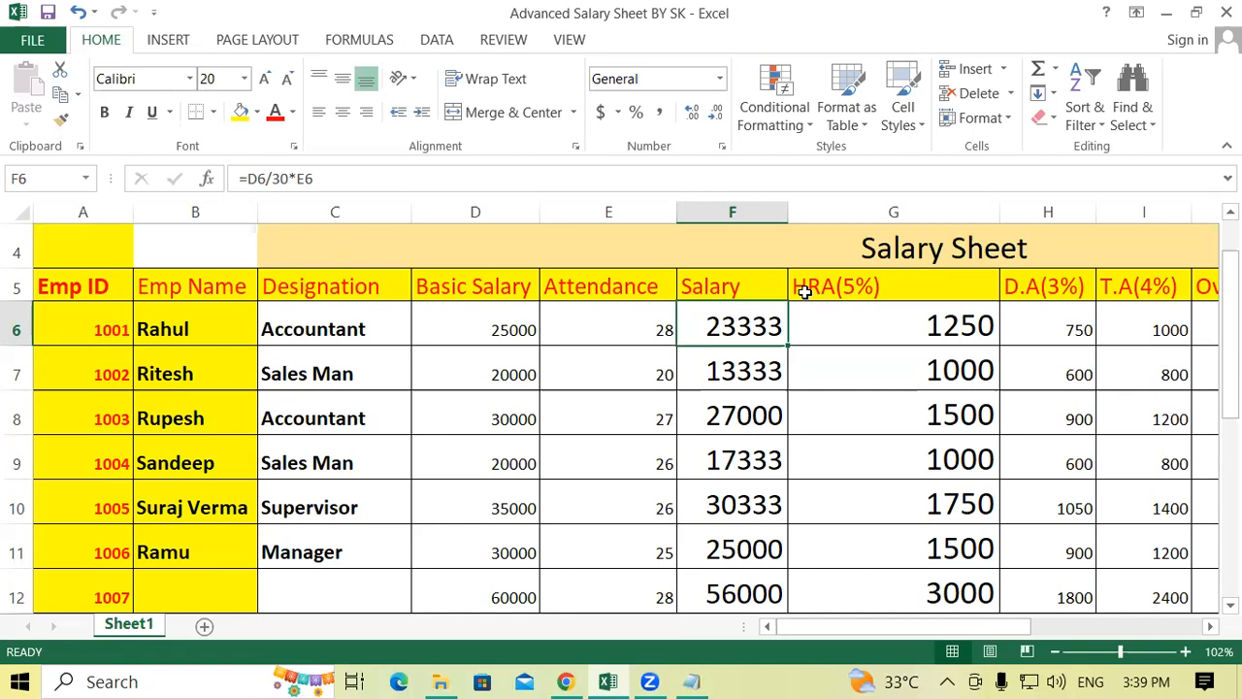
{"action": "left_click", "coordinate": [473, 330]}
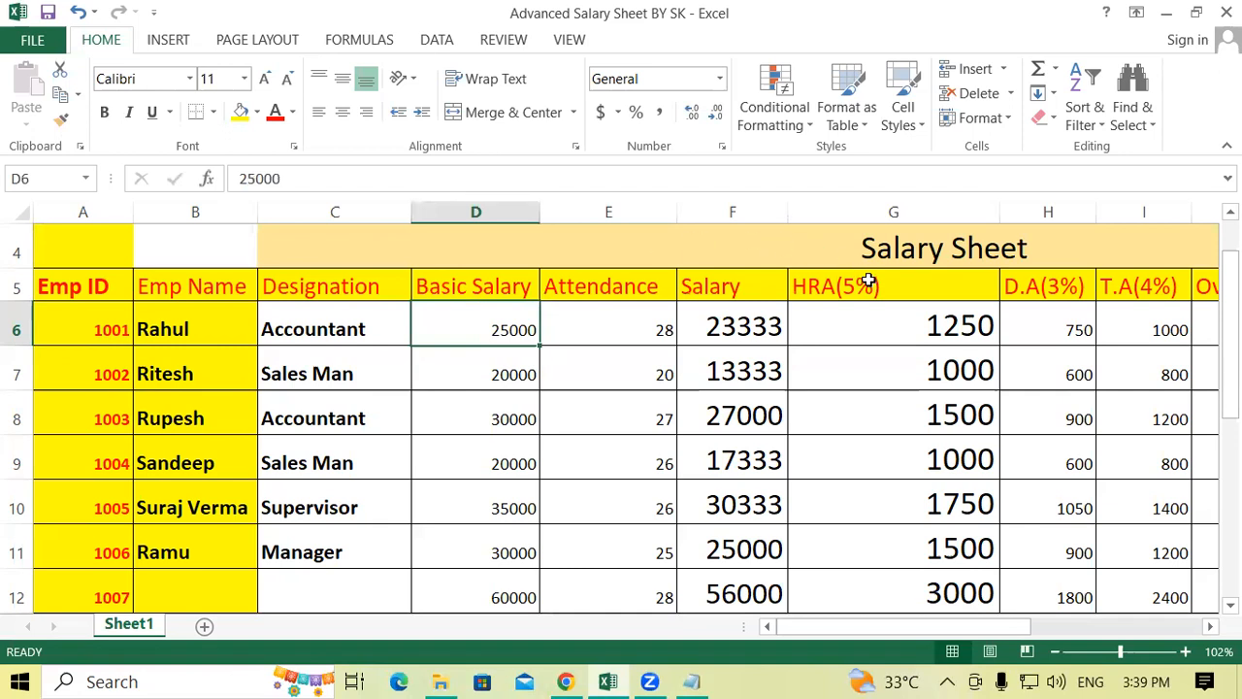
{"action": "left_click", "coordinate": [867, 283]}
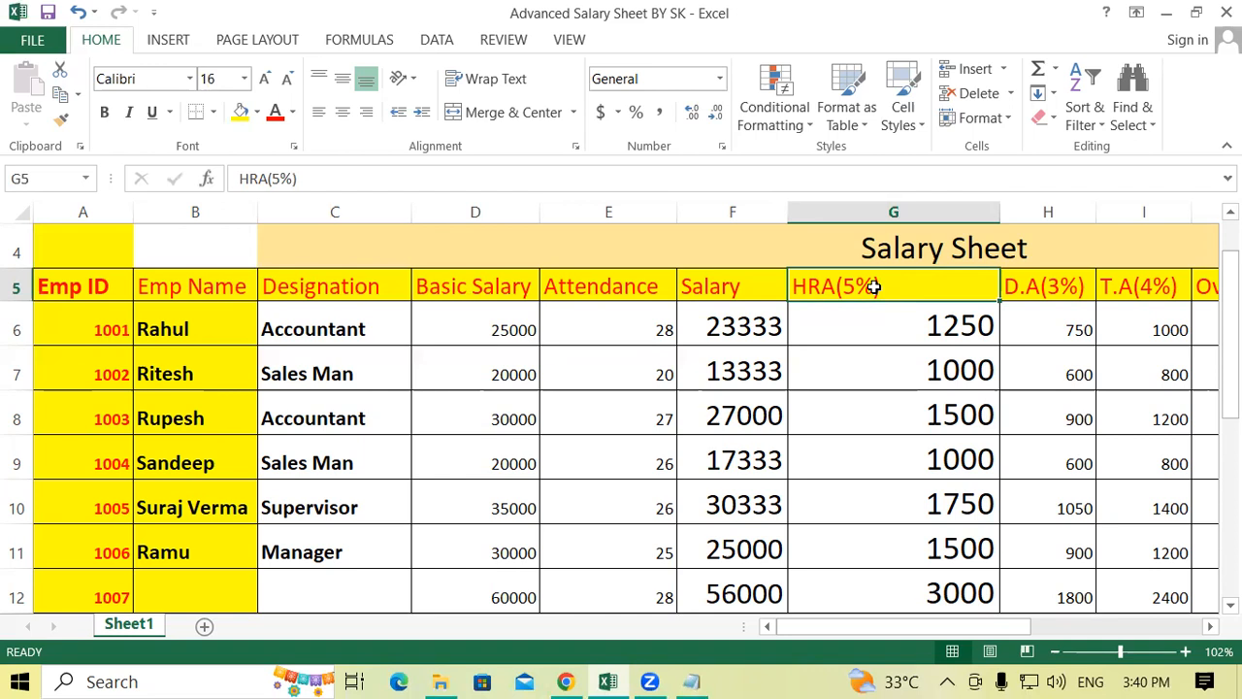
{"action": "left_click_drag", "start_coordinate": [715, 328], "coordinate": [713, 561]}
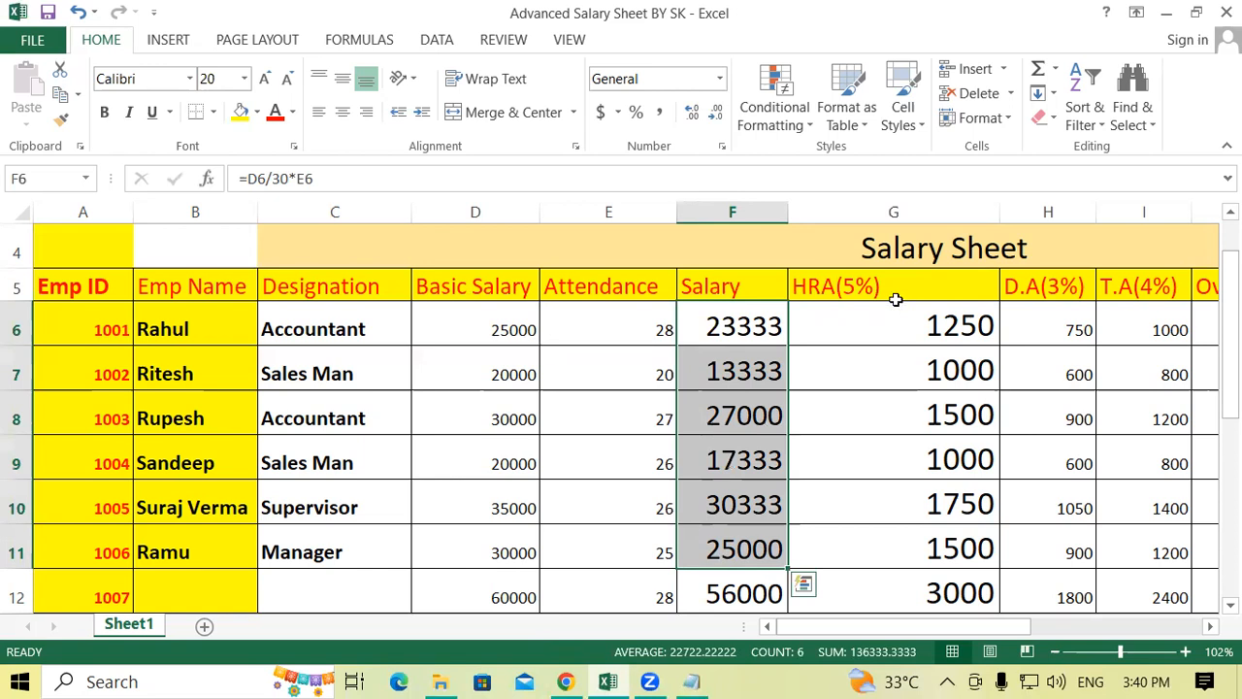
{"action": "left_click", "coordinate": [843, 282]}
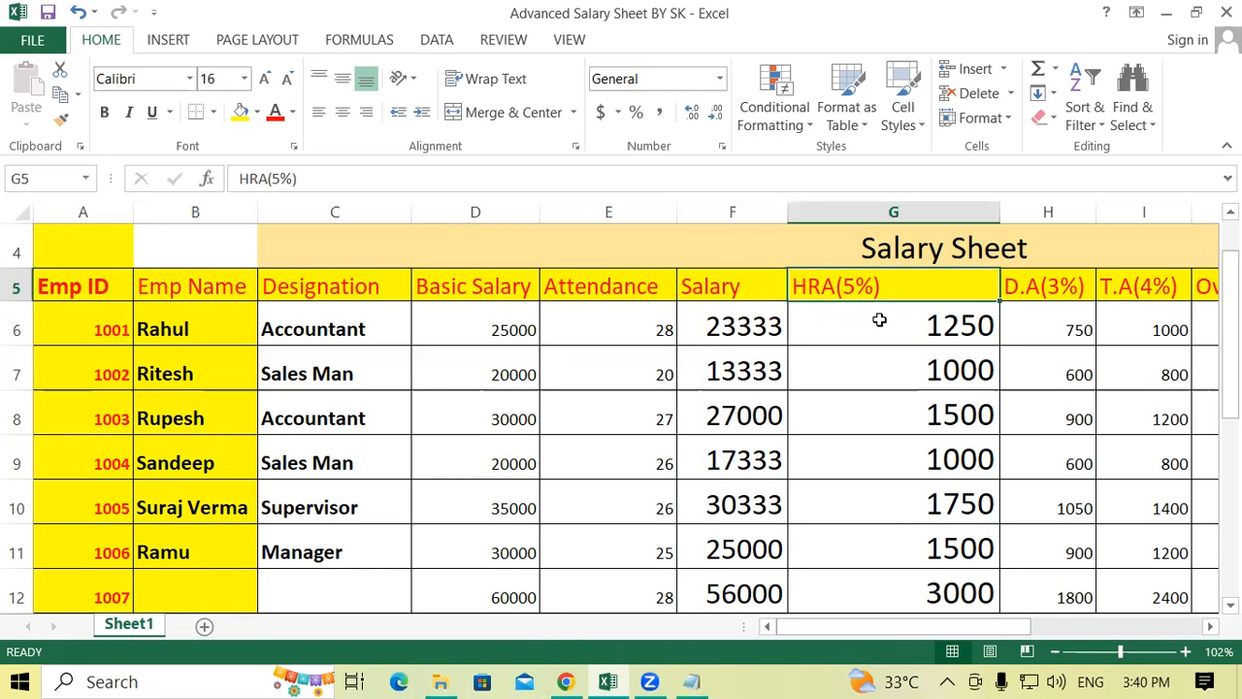
{"action": "left_click_drag", "start_coordinate": [879, 327], "coordinate": [926, 589]}
{"action": "key", "text": "Delete"}
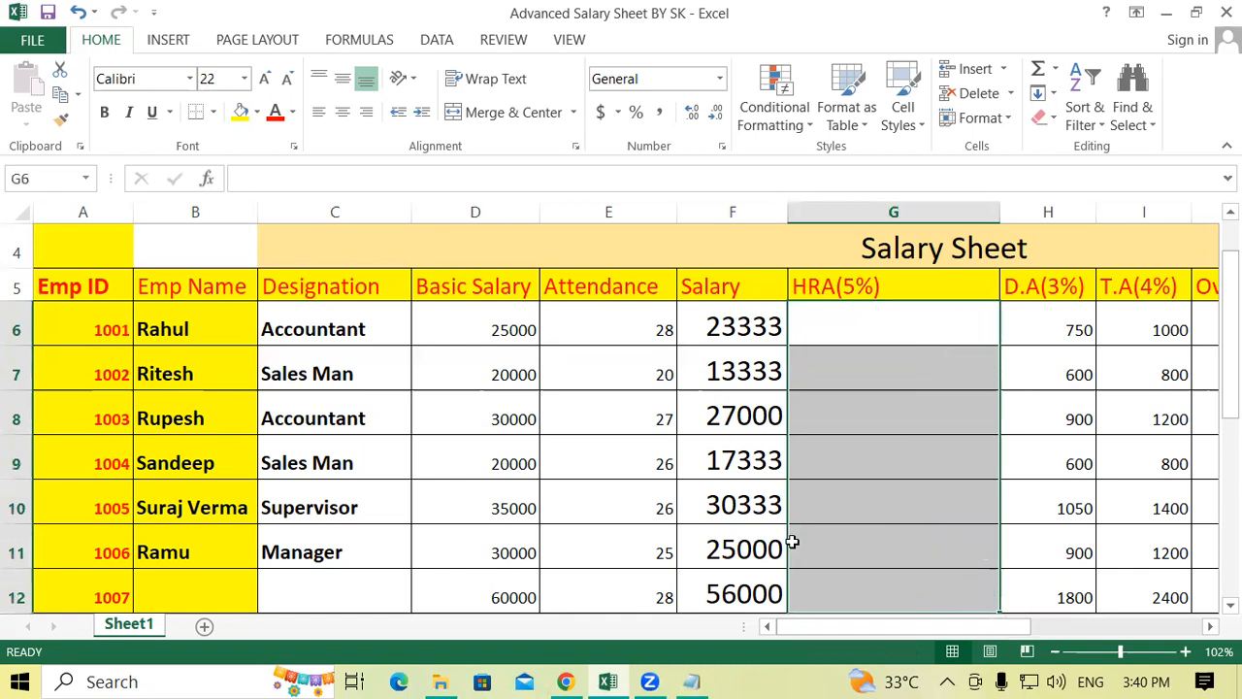
- Calculate HRA in G6 with =D6*5/100 and fill the formula down to G12
{"action": "left_click", "coordinate": [823, 311]}
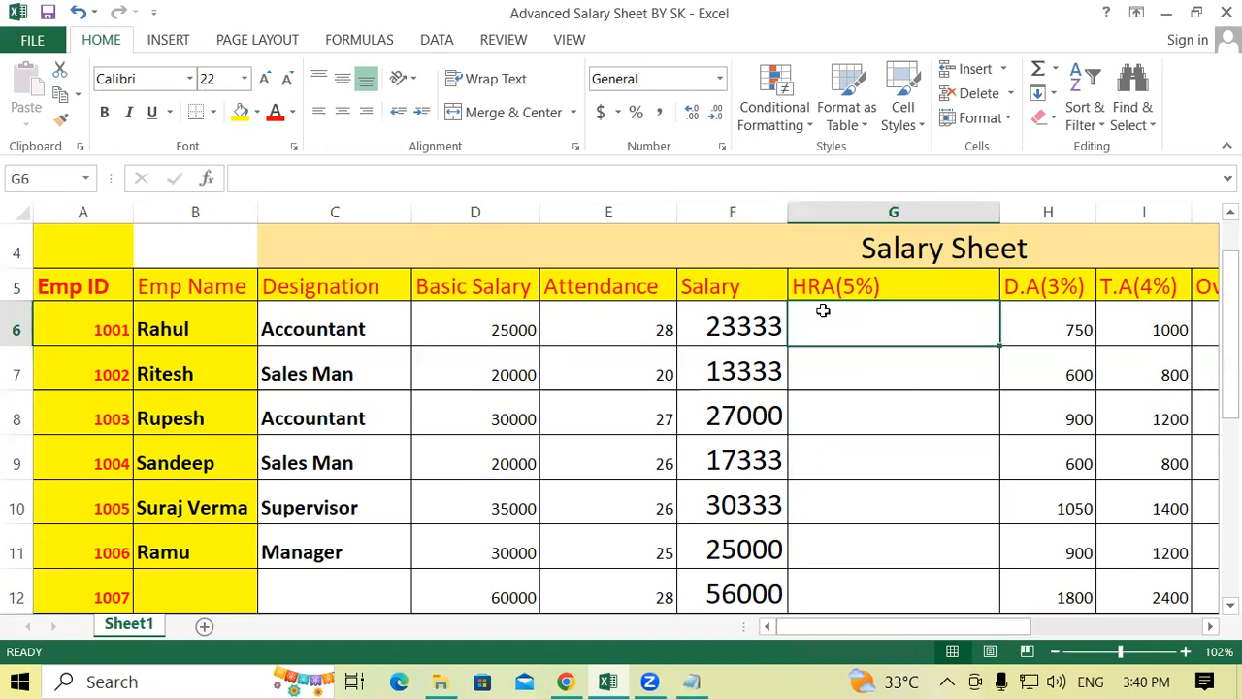
{"action": "type", "text": "="}
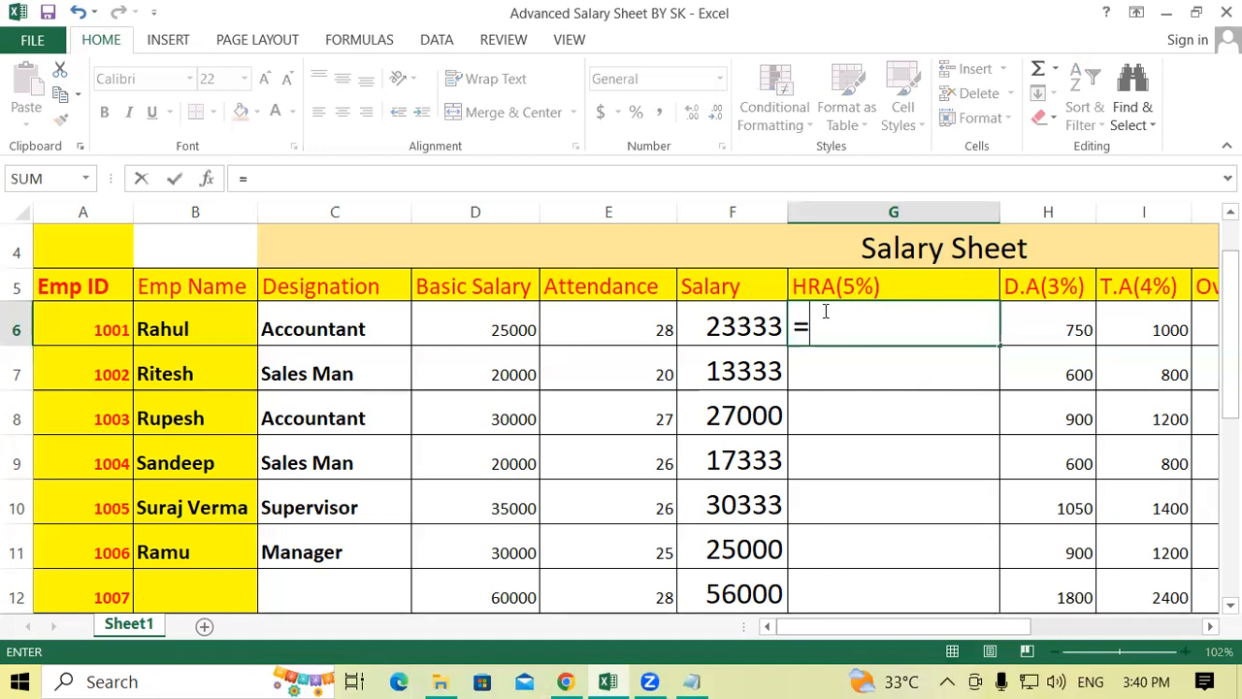
{"action": "left_click", "coordinate": [528, 324]}
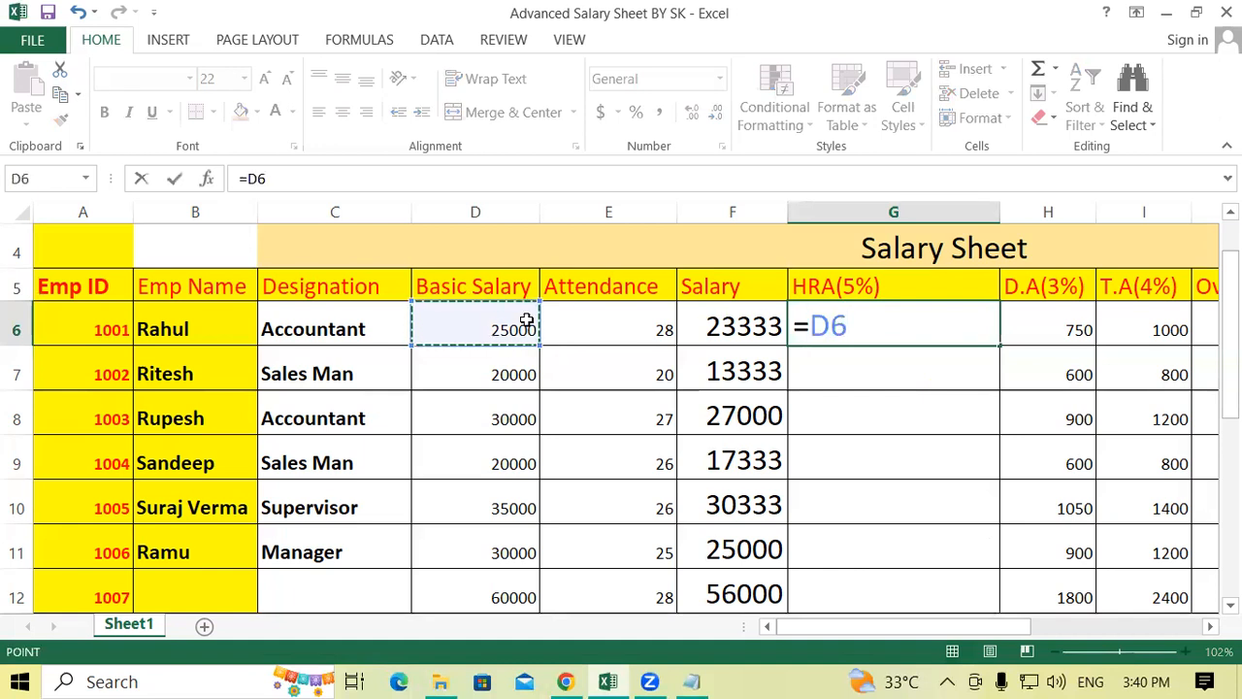
{"action": "type", "text": "*5/100"}
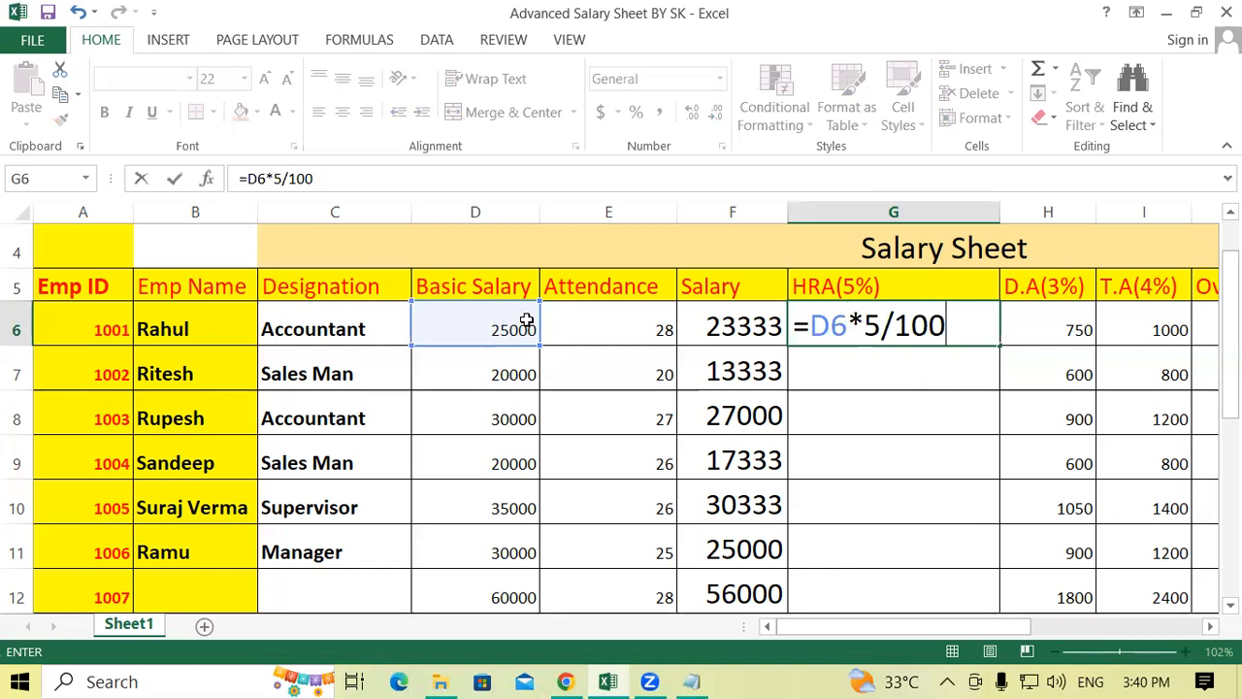
{"action": "key", "text": "Return"}
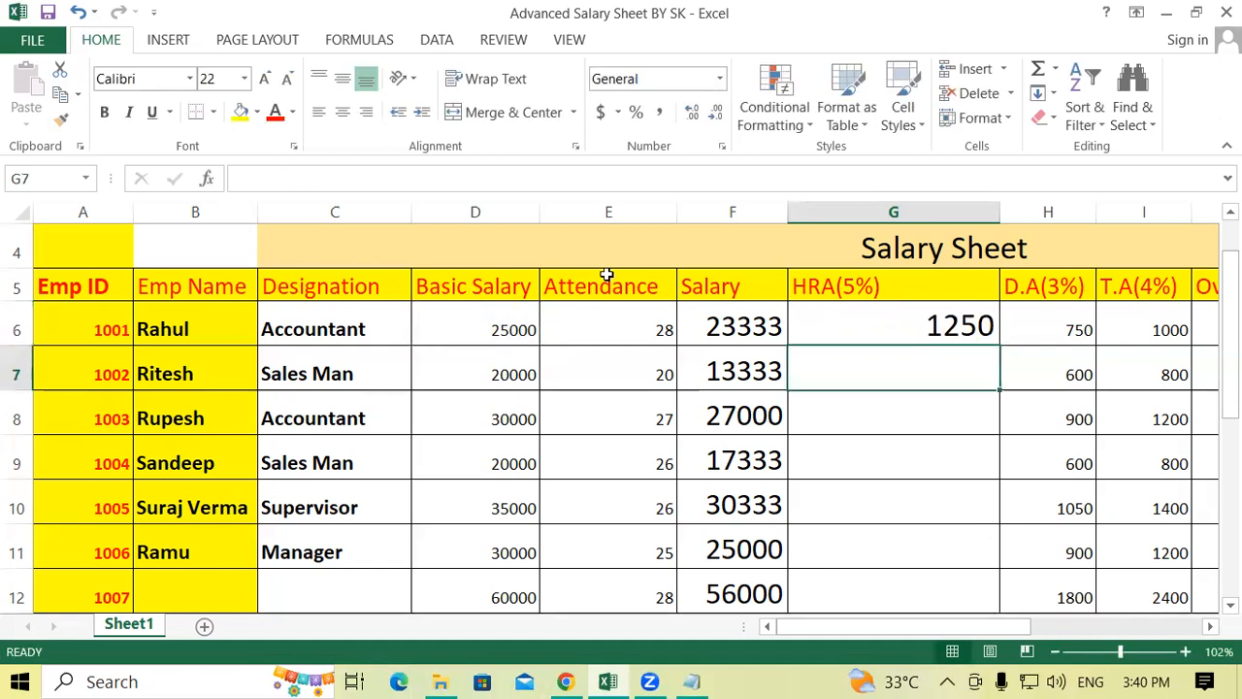
{"action": "left_click", "coordinate": [877, 314]}
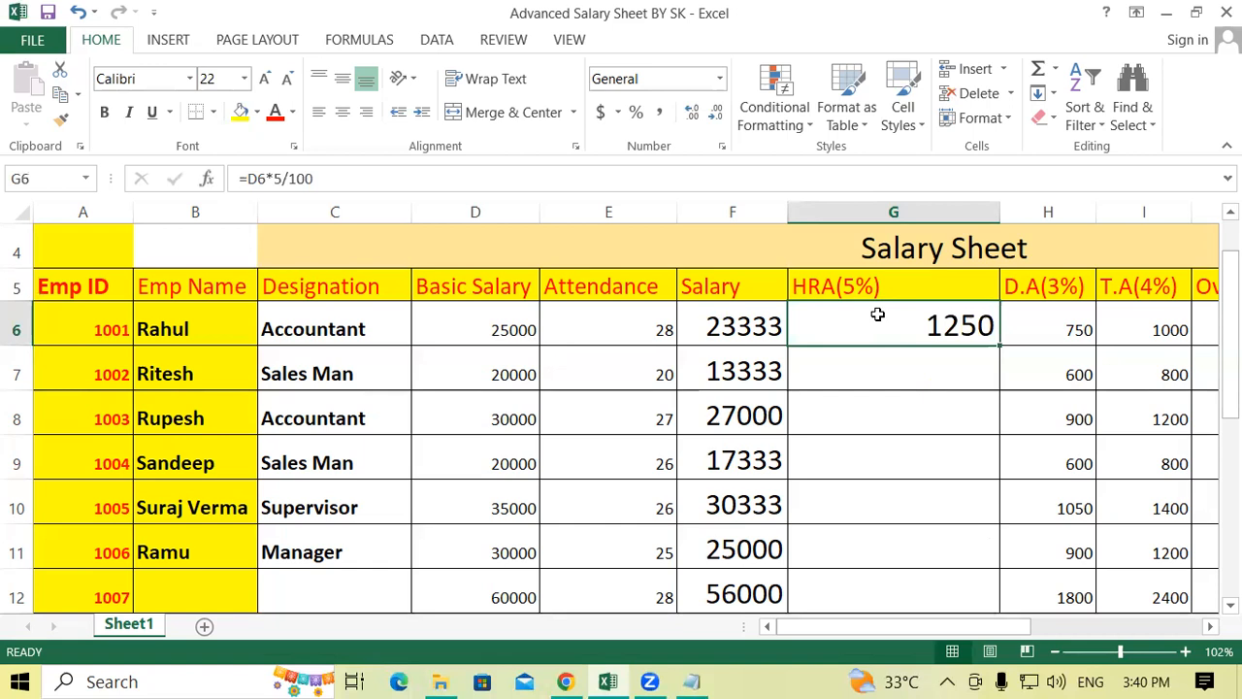
{"action": "left_click_drag", "start_coordinate": [1000, 345], "coordinate": [1043, 594]}
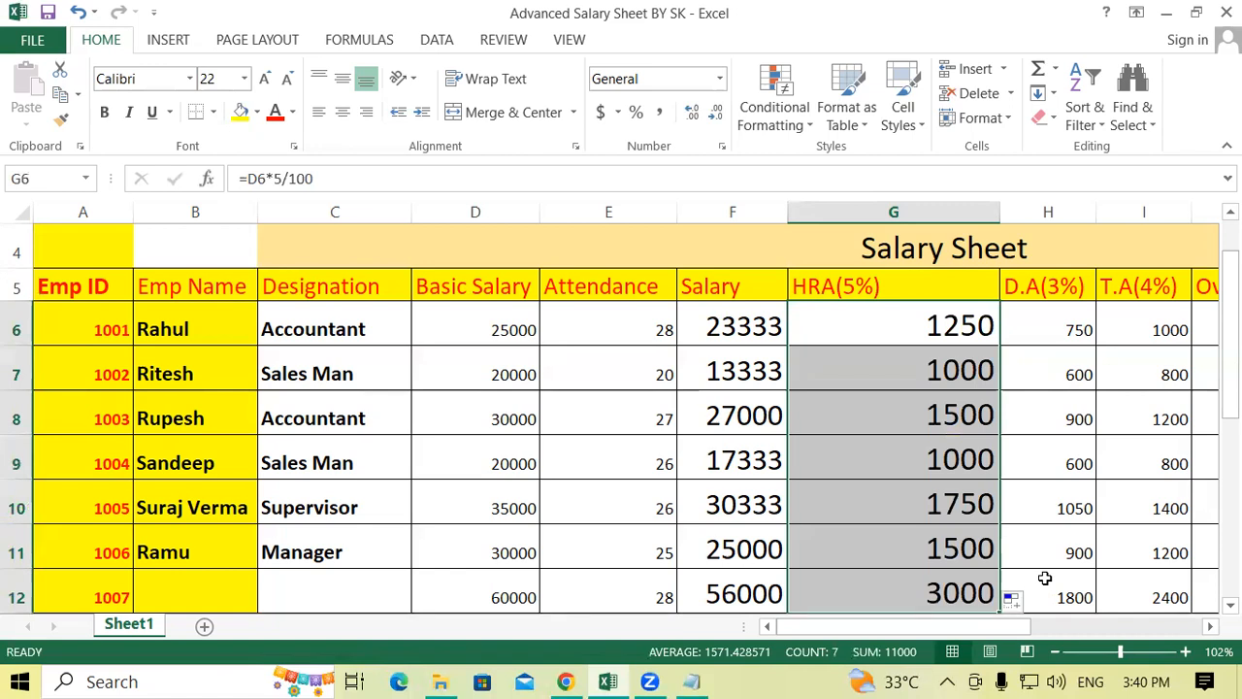
- Review the Salary and HRA columns, and clear the D.A(3%) values in H6:H12
{"action": "left_click", "coordinate": [726, 326]}
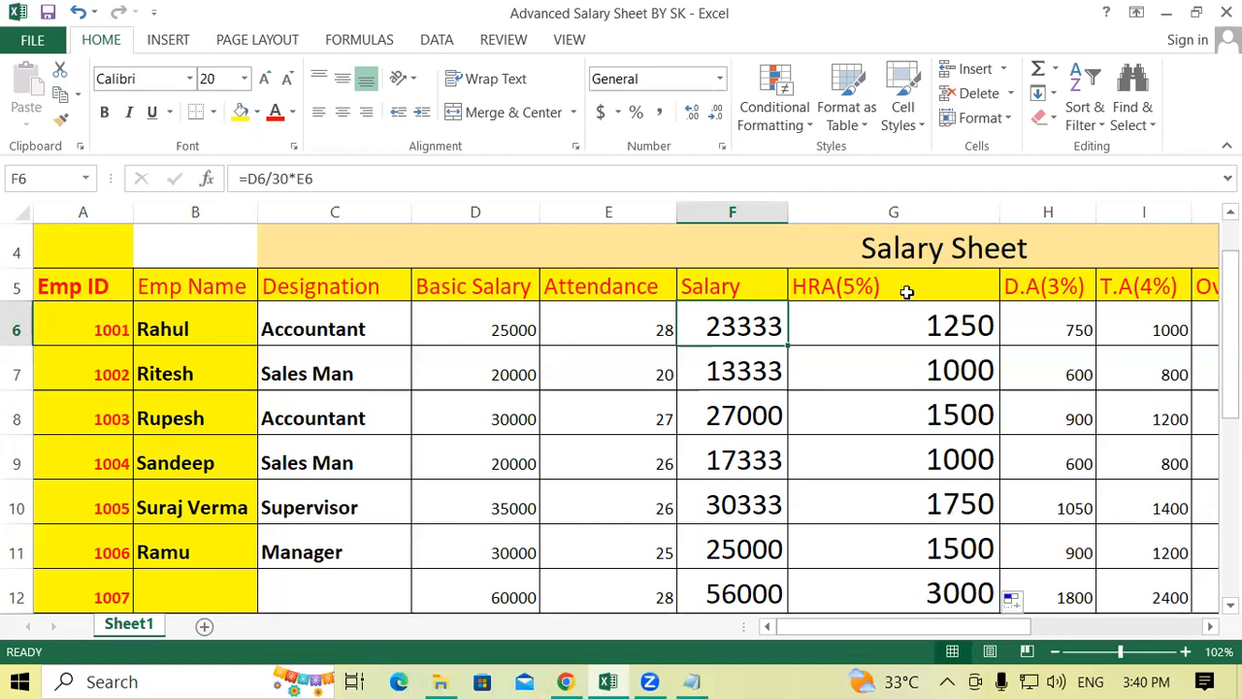
{"action": "left_click", "coordinate": [923, 316]}
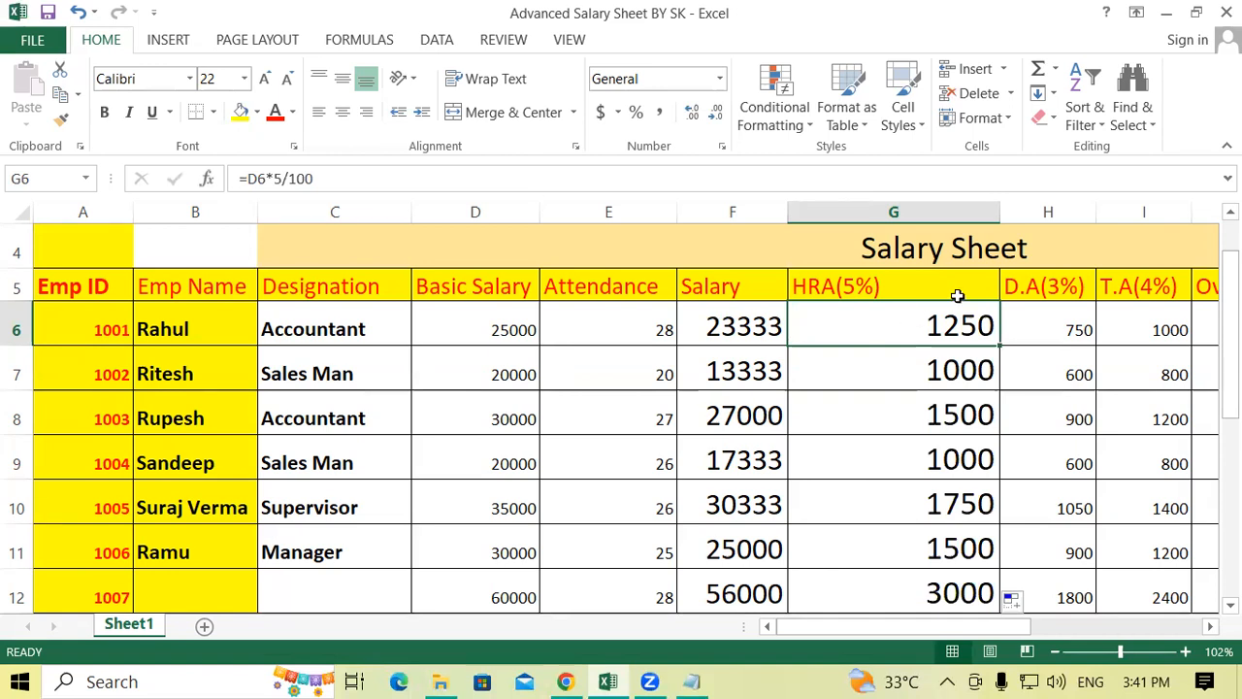
{"action": "left_click", "coordinate": [888, 285]}
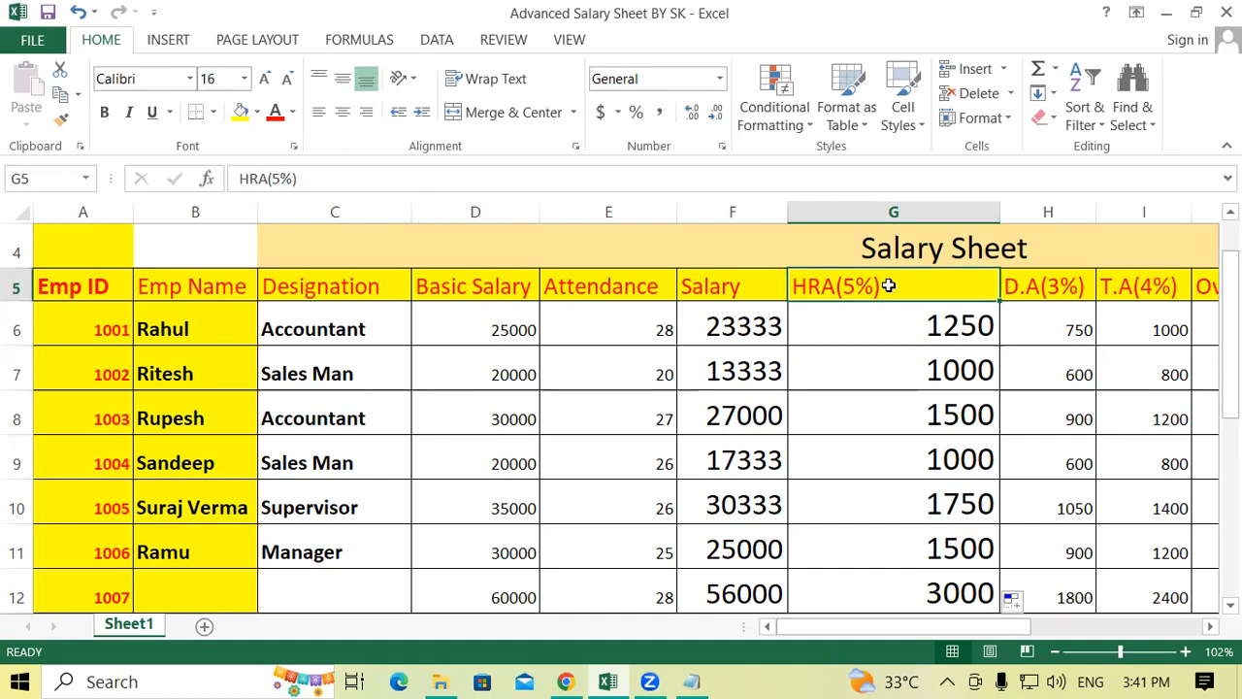
{"action": "left_click", "coordinate": [1068, 291]}
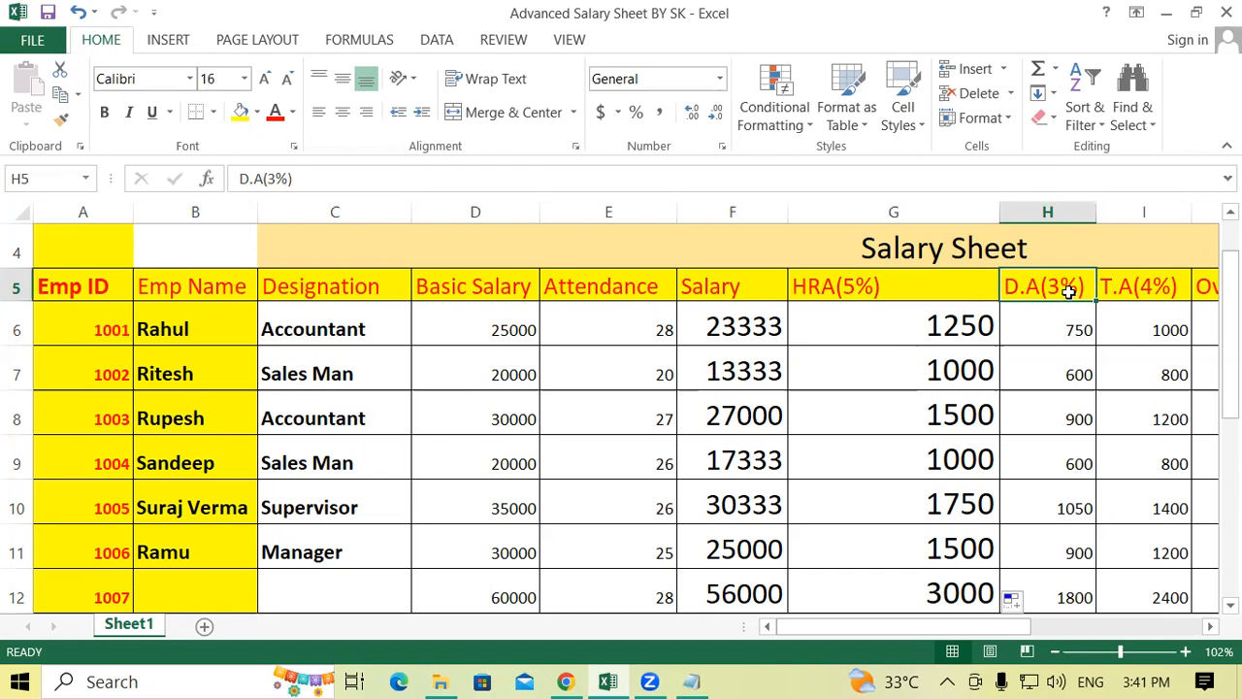
{"action": "left_click", "coordinate": [1033, 325]}
{"action": "left_click", "coordinate": [1061, 609], "text": "shift"}
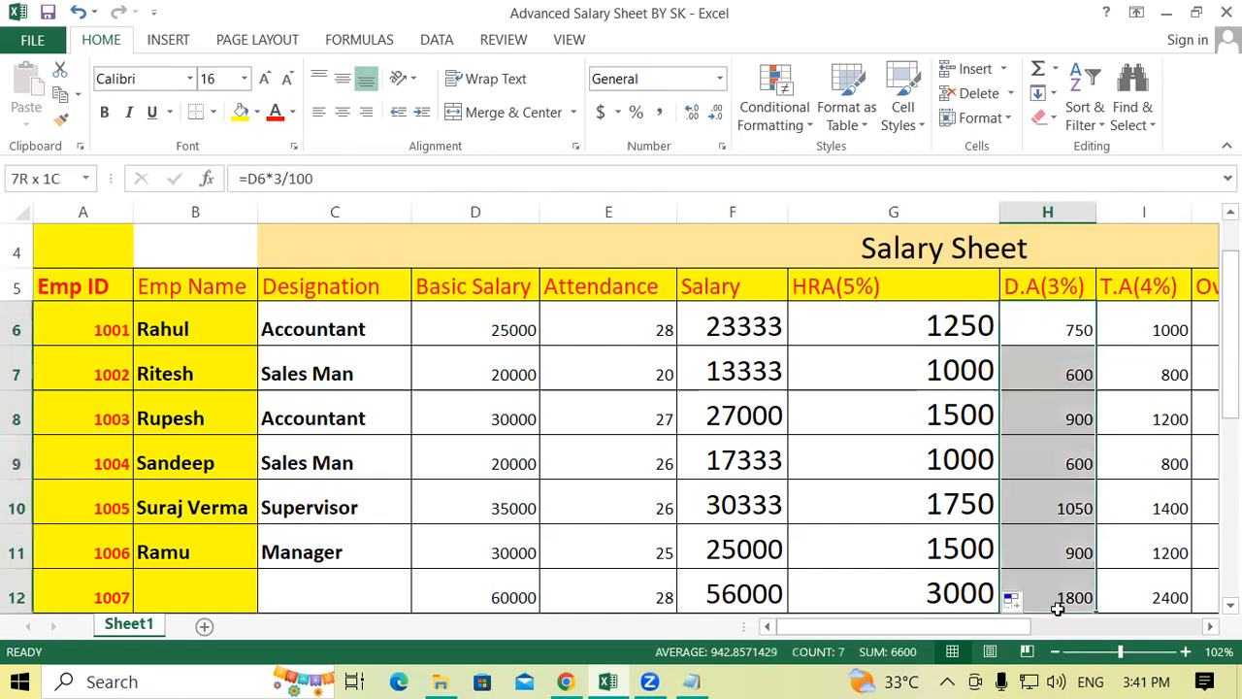
{"action": "key", "text": "Delete"}
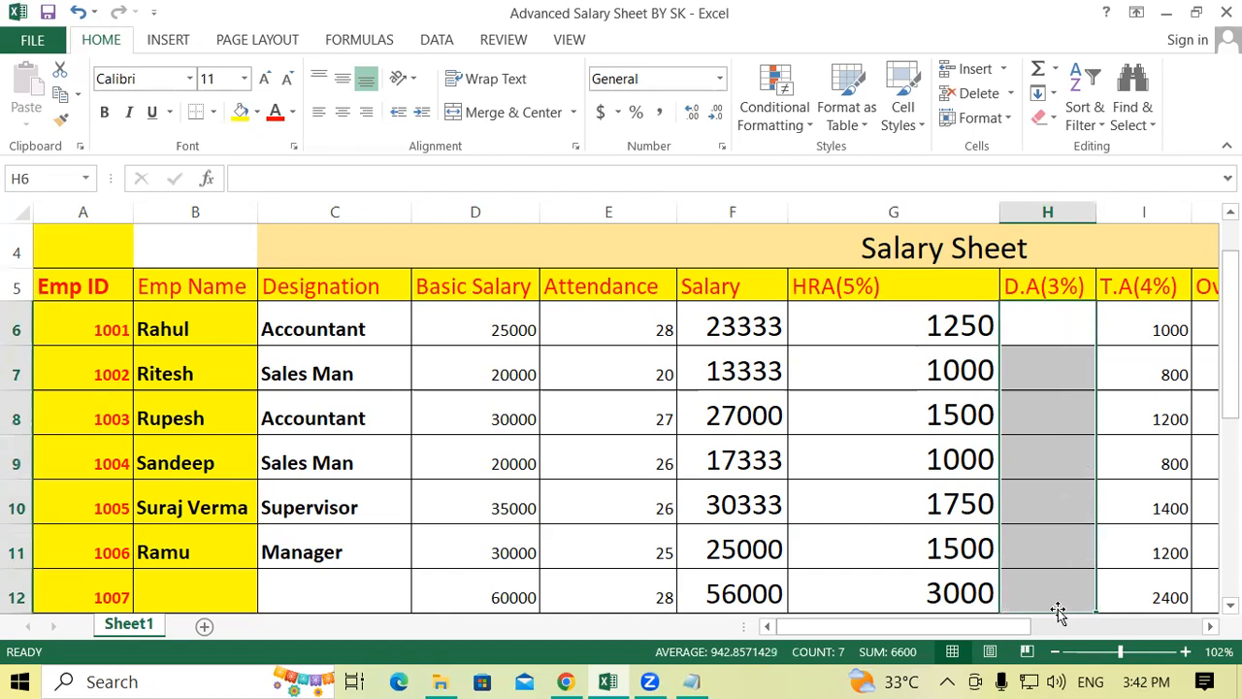
- Enter the formula =D6*3/100 in H6 to calculate D.A from the basic salary
{"action": "left_click", "coordinate": [1051, 318]}
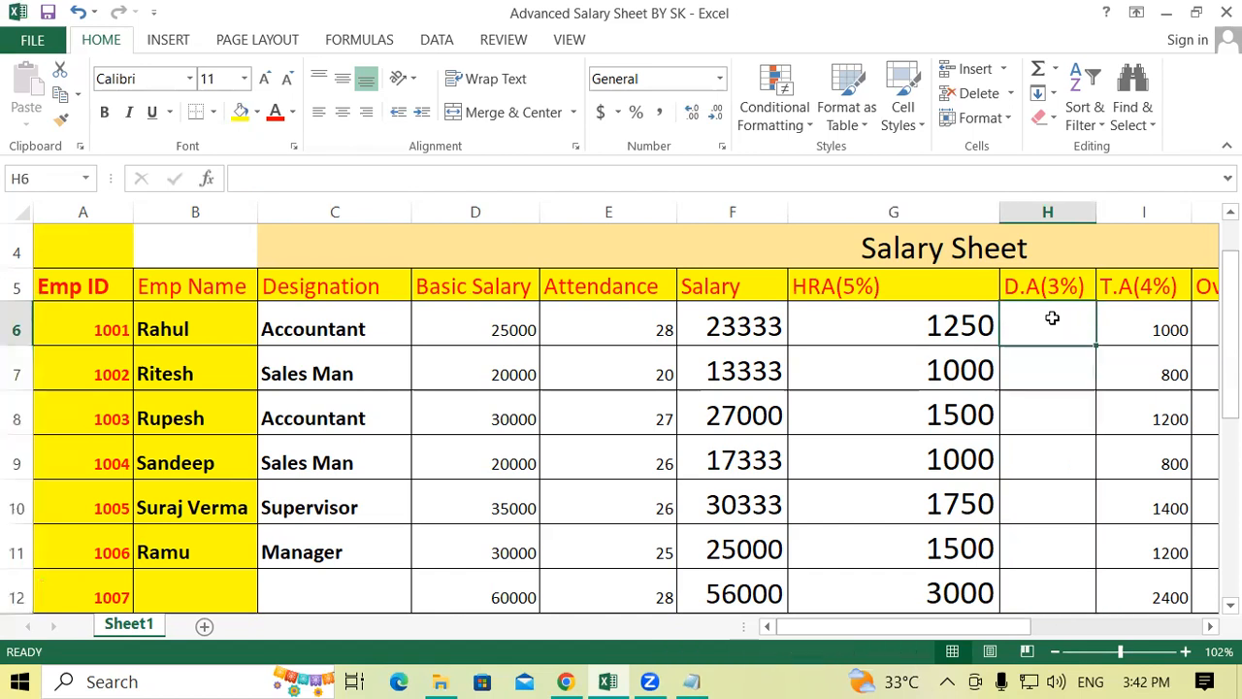
{"action": "type", "text": "="}
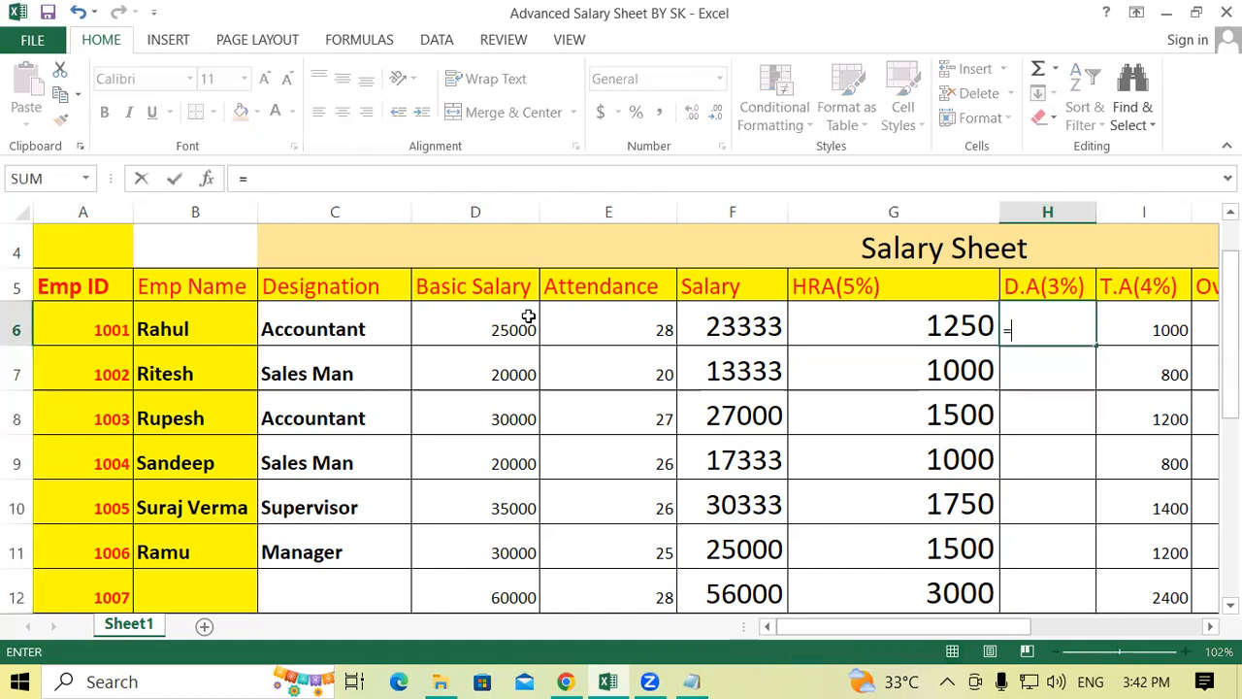
{"action": "left_click", "coordinate": [495, 331]}
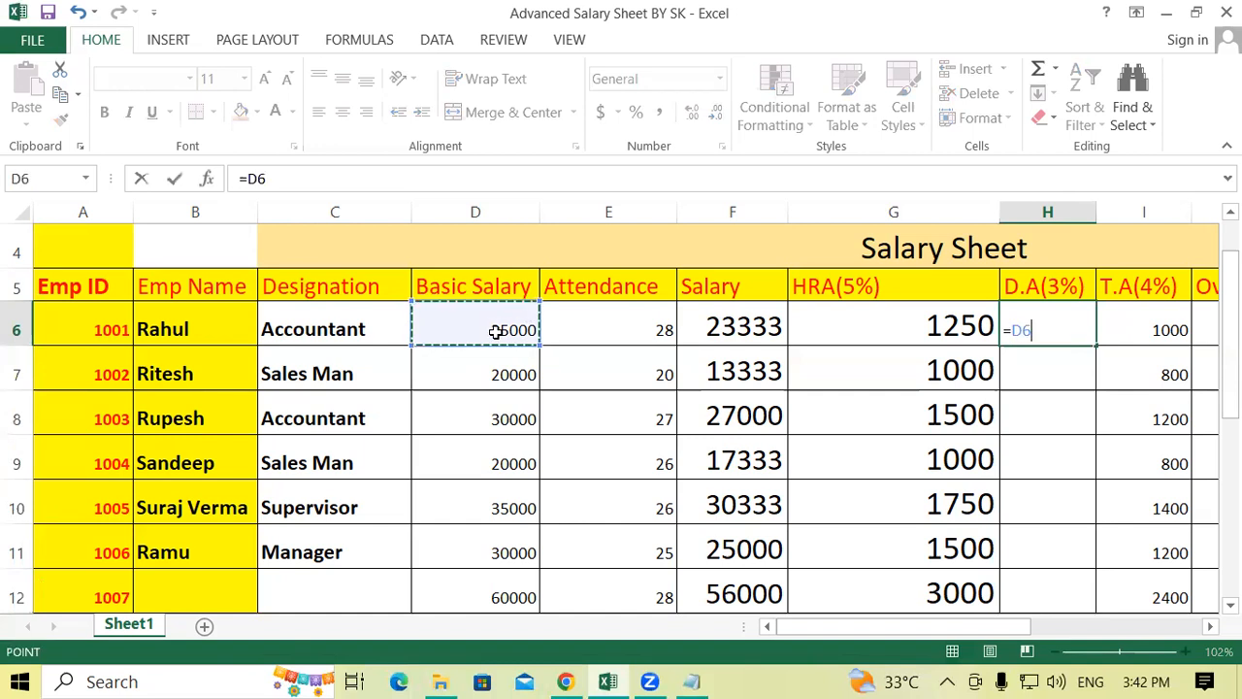
{"action": "type", "text": "*3/"}
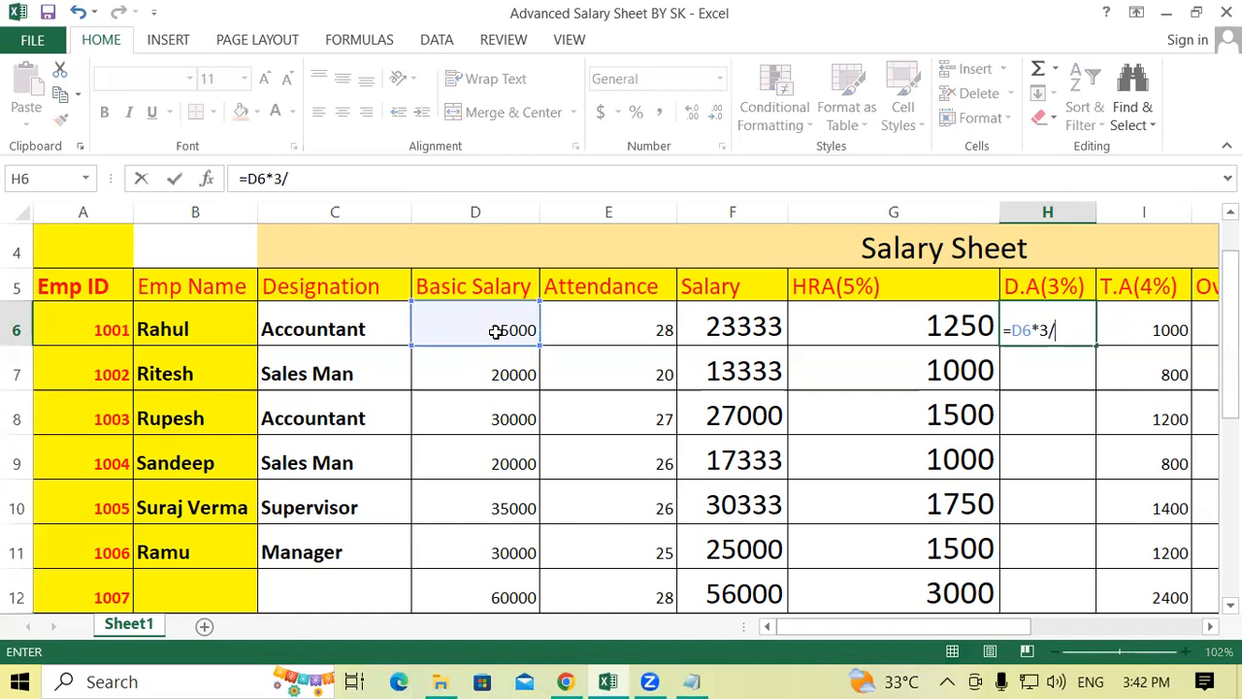
{"action": "type", "text": "100"}
{"action": "key", "text": "ctrl+Return"}
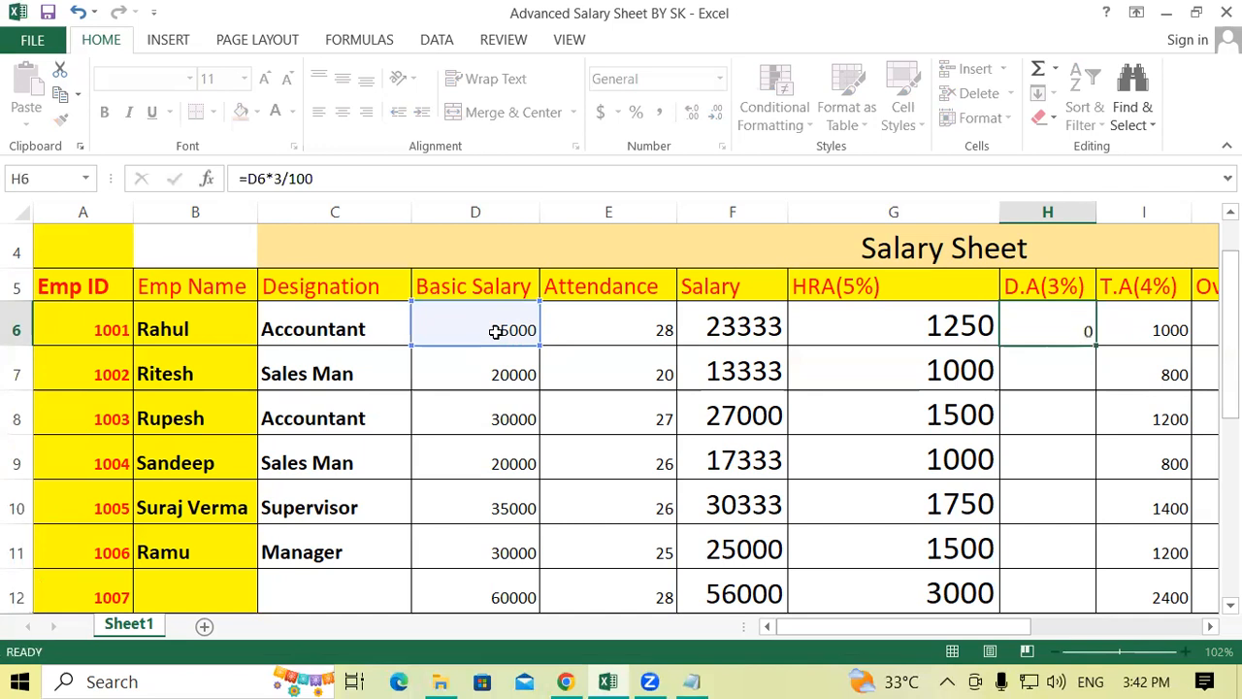
{"action": "key", "text": "Return"}
- Format the D.A value in H6 as bold at font size 16 and fill it down to H12
{"action": "left_click", "coordinate": [1067, 323]}
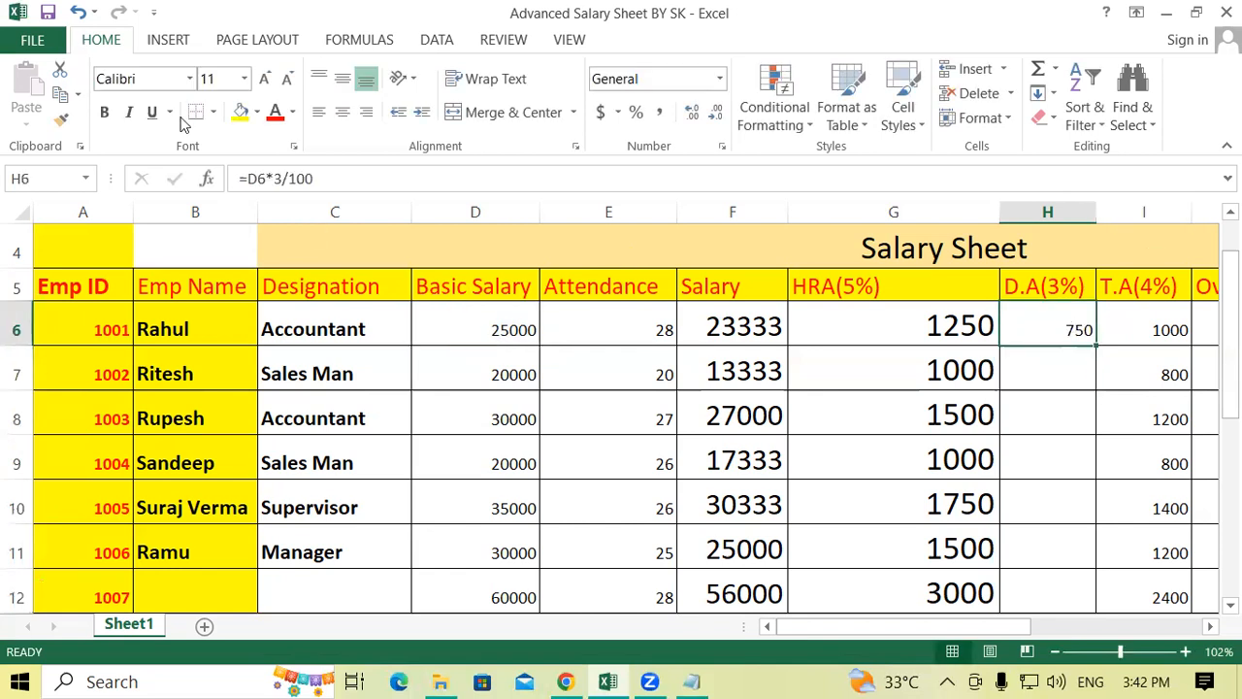
{"action": "left_click", "coordinate": [104, 112]}
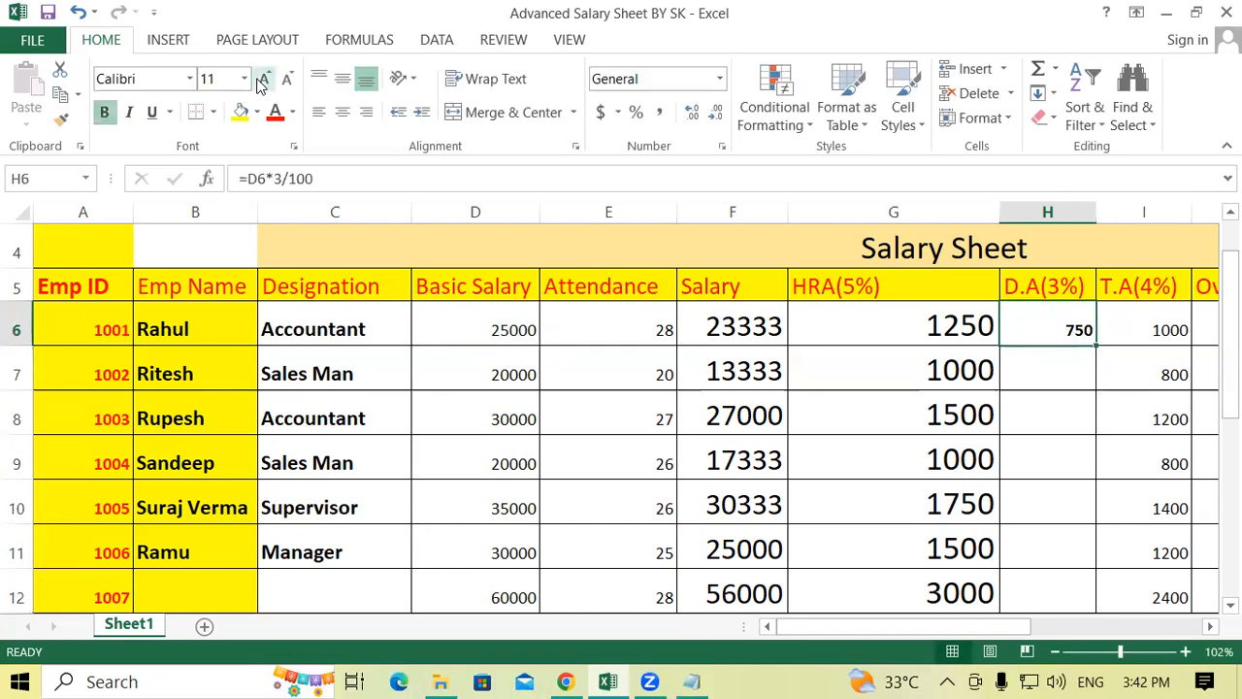
{"action": "left_click_drag", "start_coordinate": [1098, 344], "coordinate": [1099, 574]}
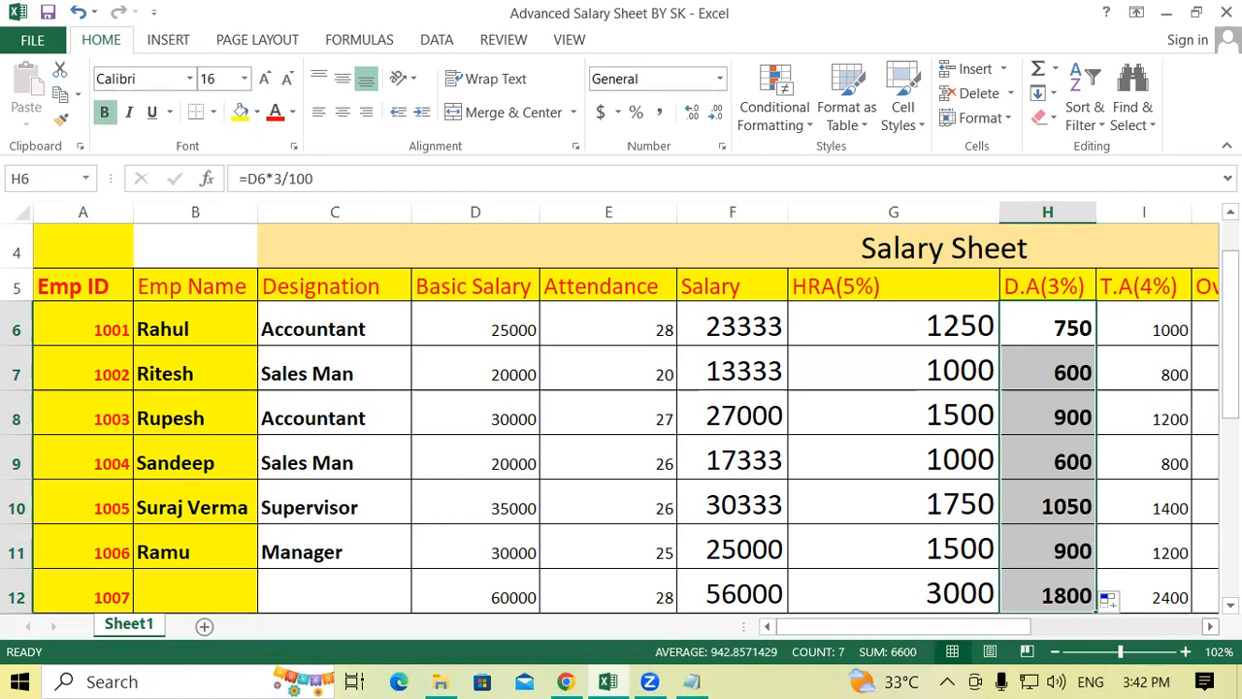
- Clear the existing T.A(4%) values in I6:I12
{"action": "scroll", "coordinate": [621, 407], "scroll_direction": "right", "scroll_amount": 1}
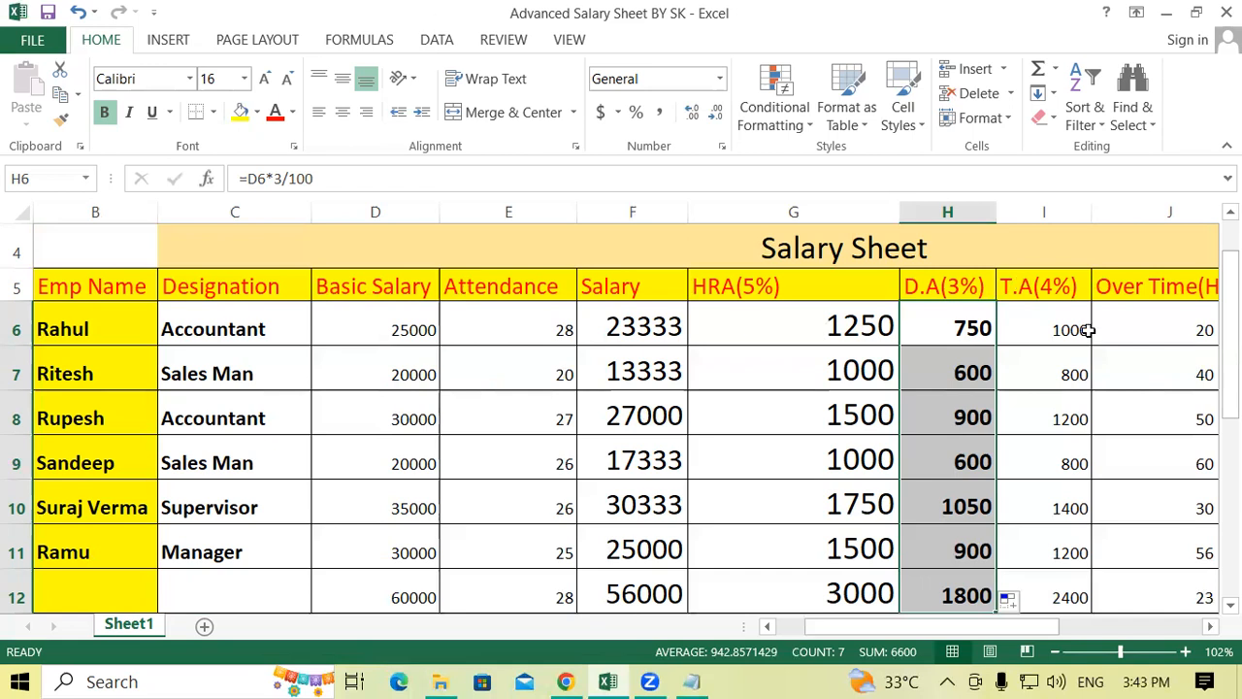
{"action": "left_click_drag", "start_coordinate": [1056, 334], "coordinate": [1038, 583]}
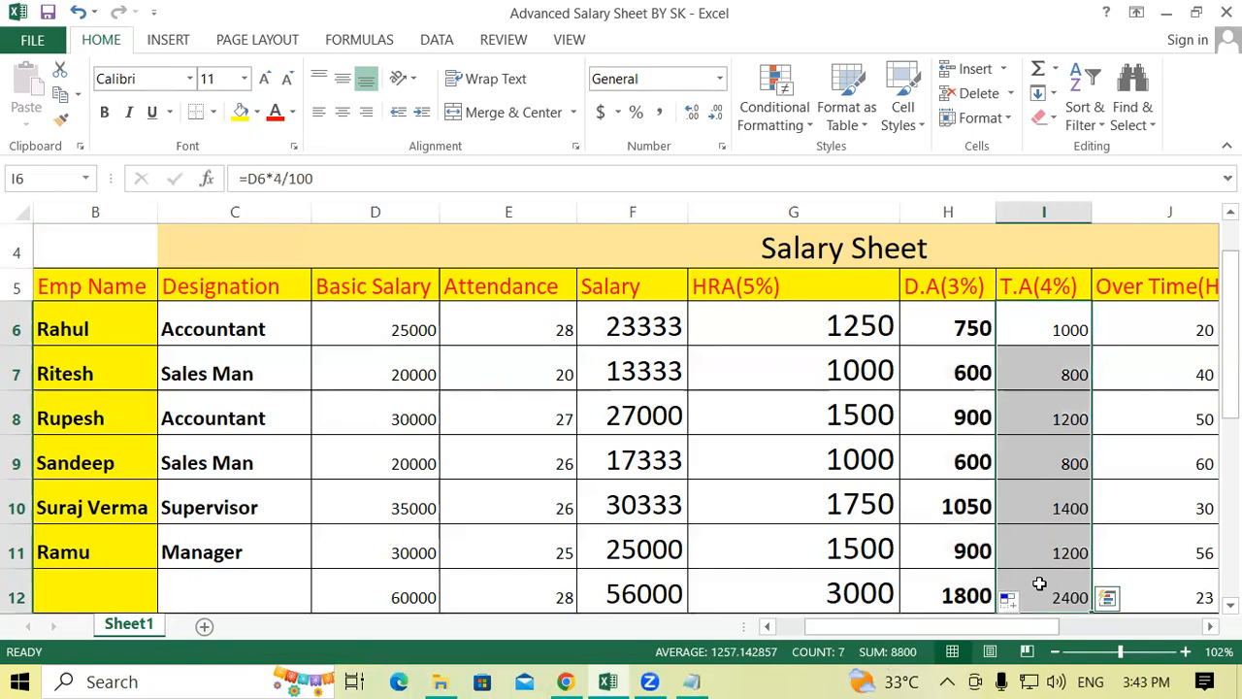
{"action": "key", "text": "Delete"}
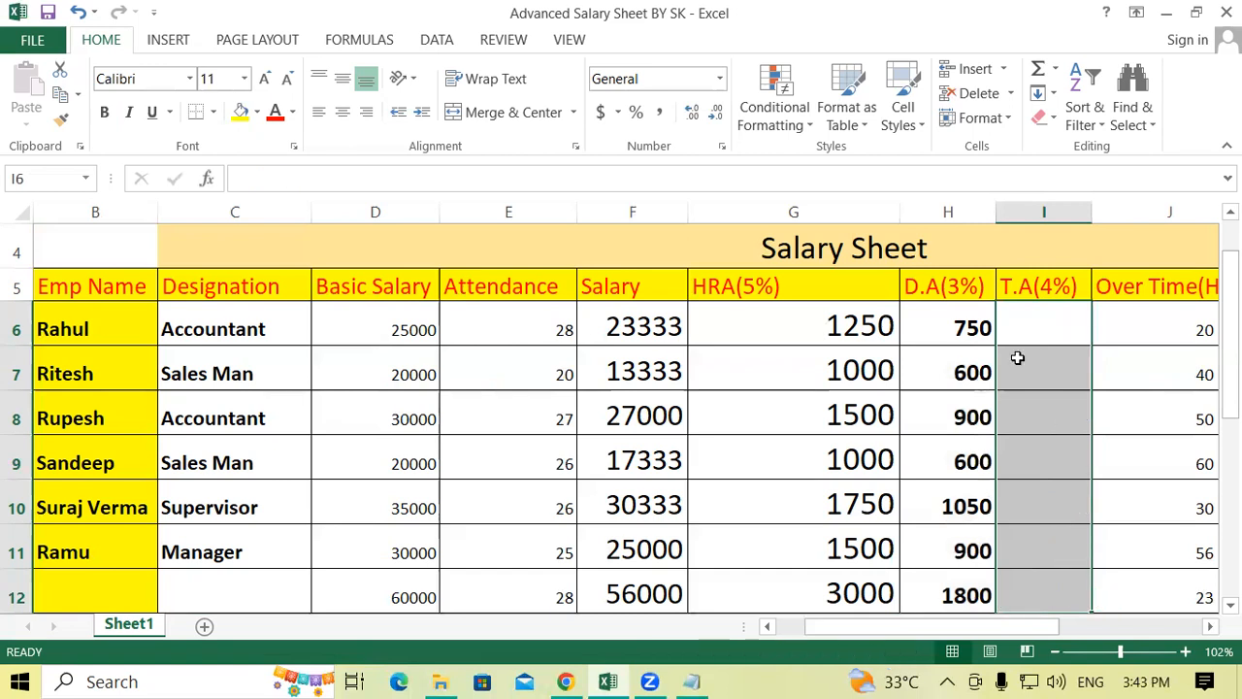
- Enter the formula =D6*4/100 in I6 to calculate T.A from the basic salary, and select that cell again
{"action": "left_click", "coordinate": [1032, 332]}
{"action": "type", "text": "="}
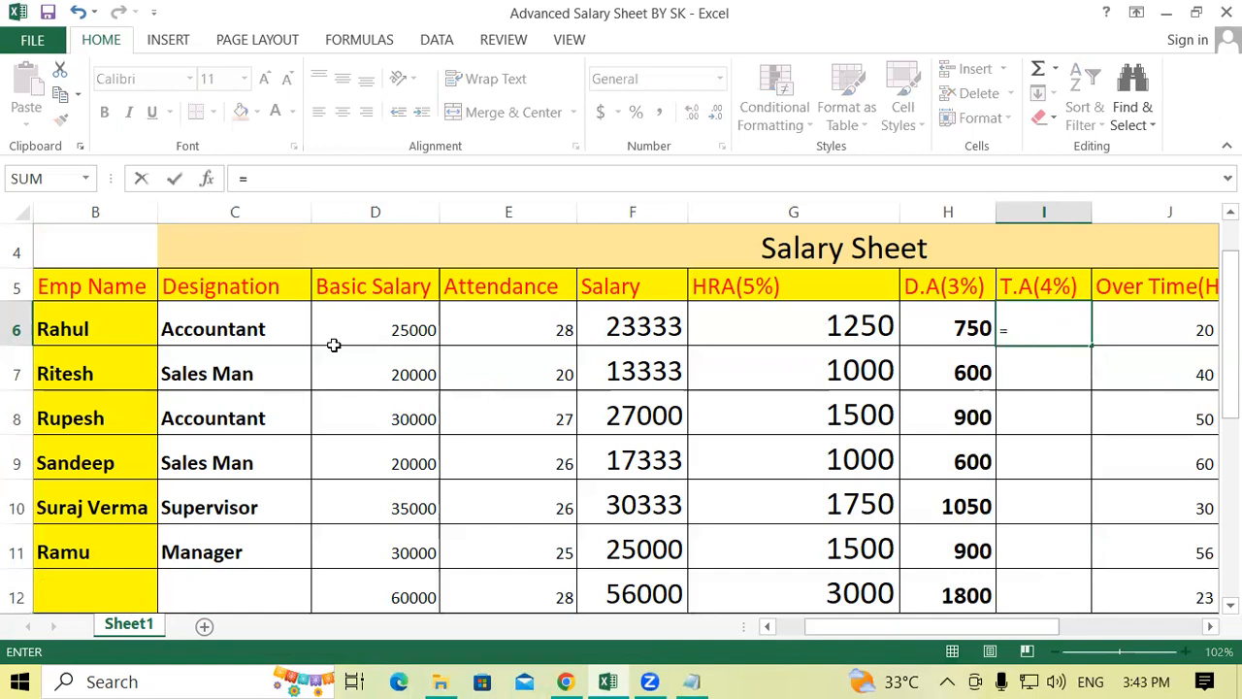
{"action": "left_click", "coordinate": [363, 335]}
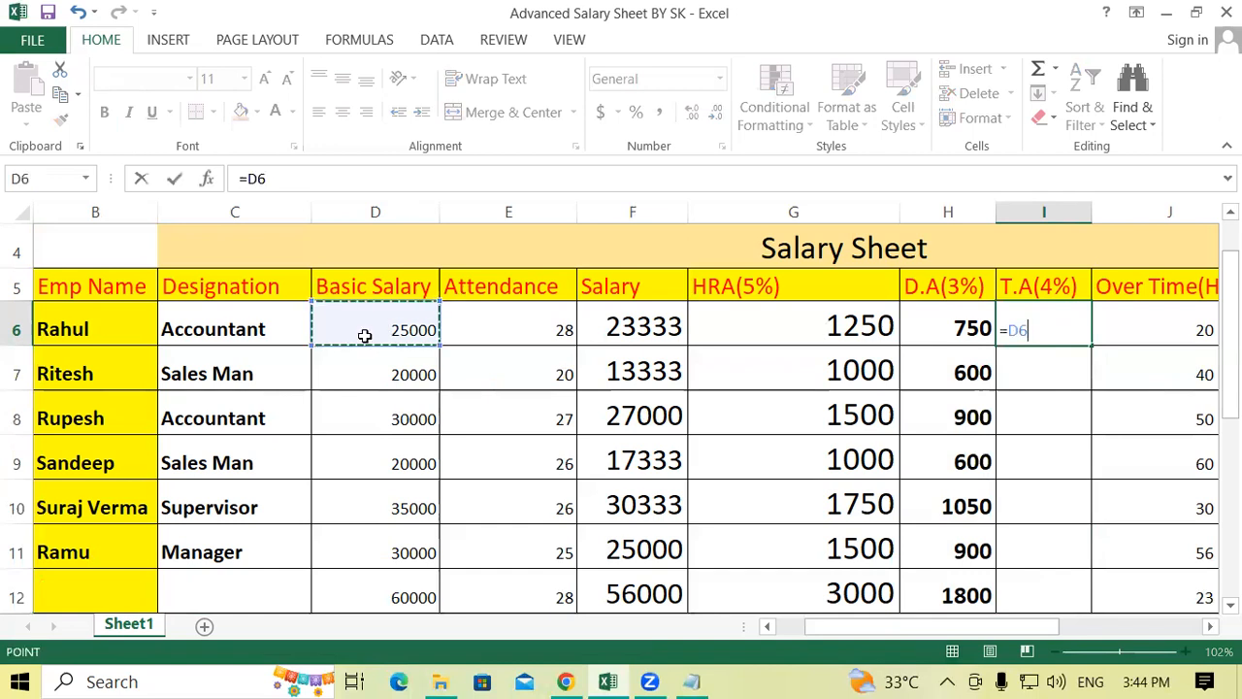
{"action": "type", "text": "*"}
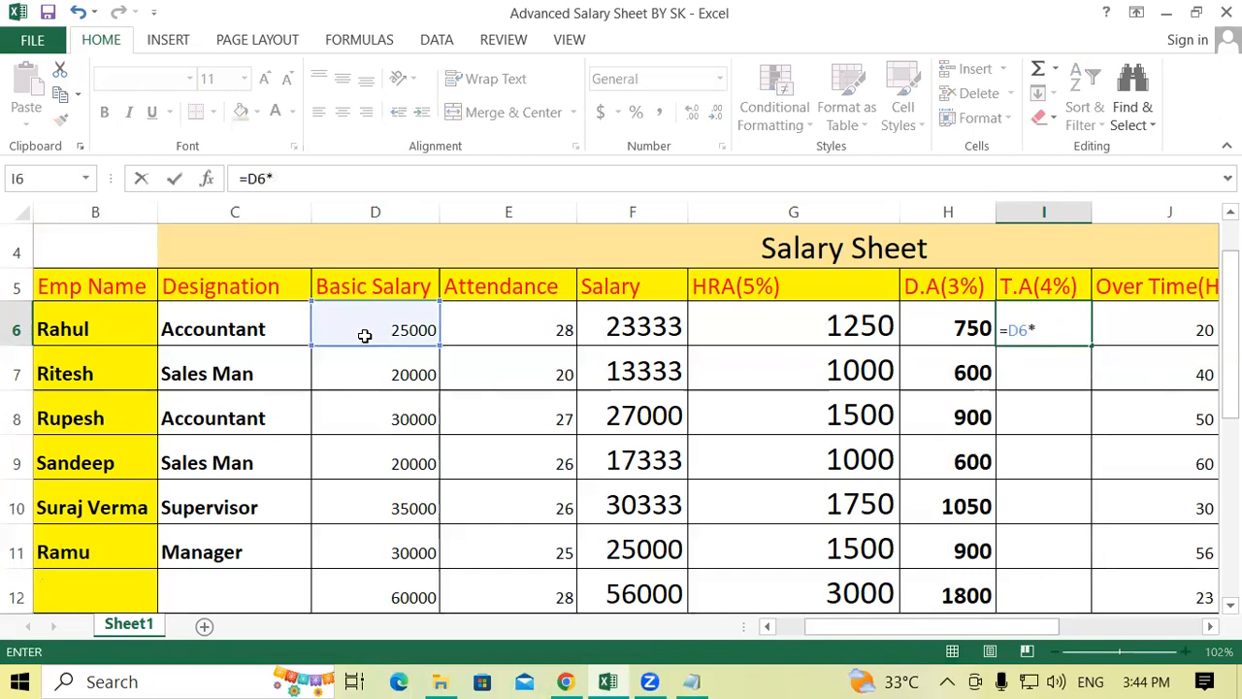
{"action": "type", "text": "4/10"}
{"action": "key", "text": "Return"}
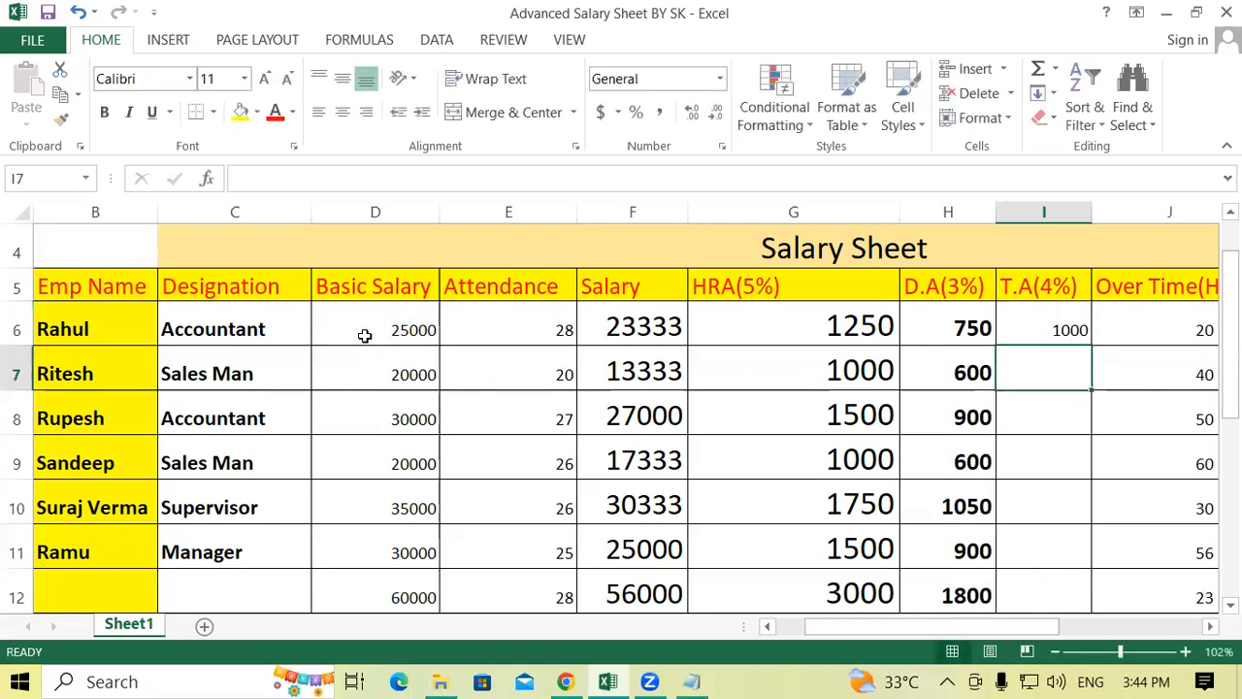
{"action": "left_click", "coordinate": [1087, 341]}
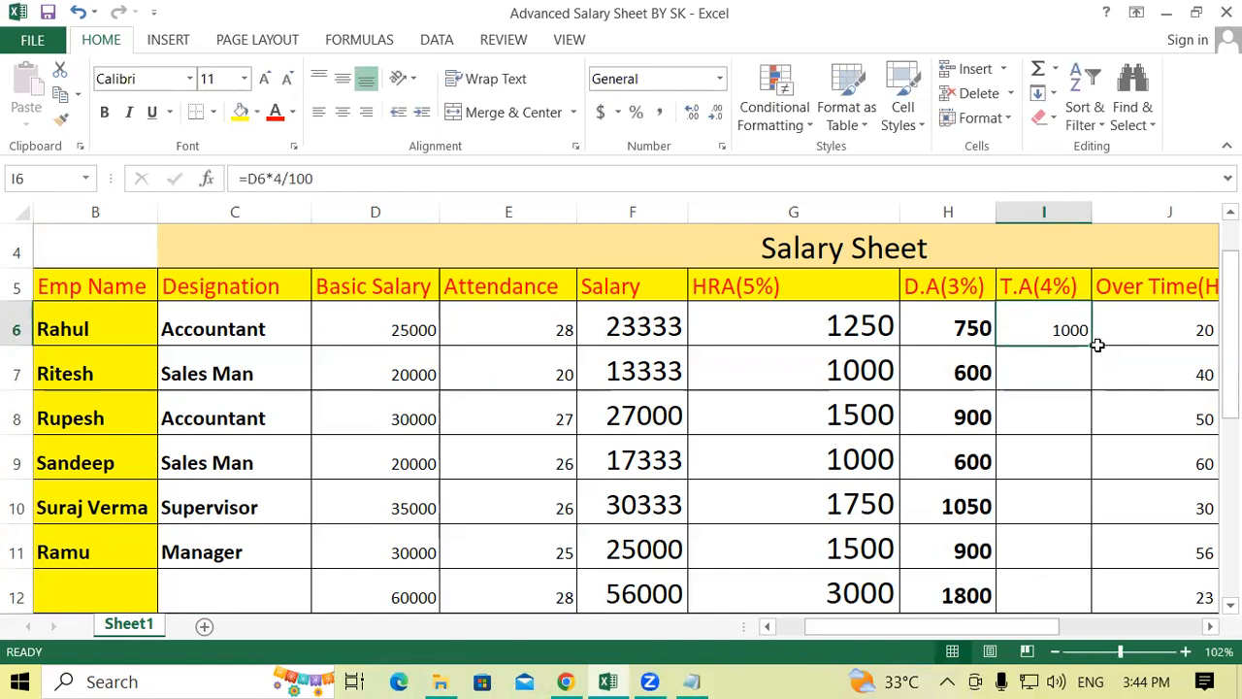
- Fill the T.A formula from I6 down to I12 and format those values bold at font size 16
{"action": "left_click_drag", "start_coordinate": [1092, 345], "coordinate": [1123, 608]}
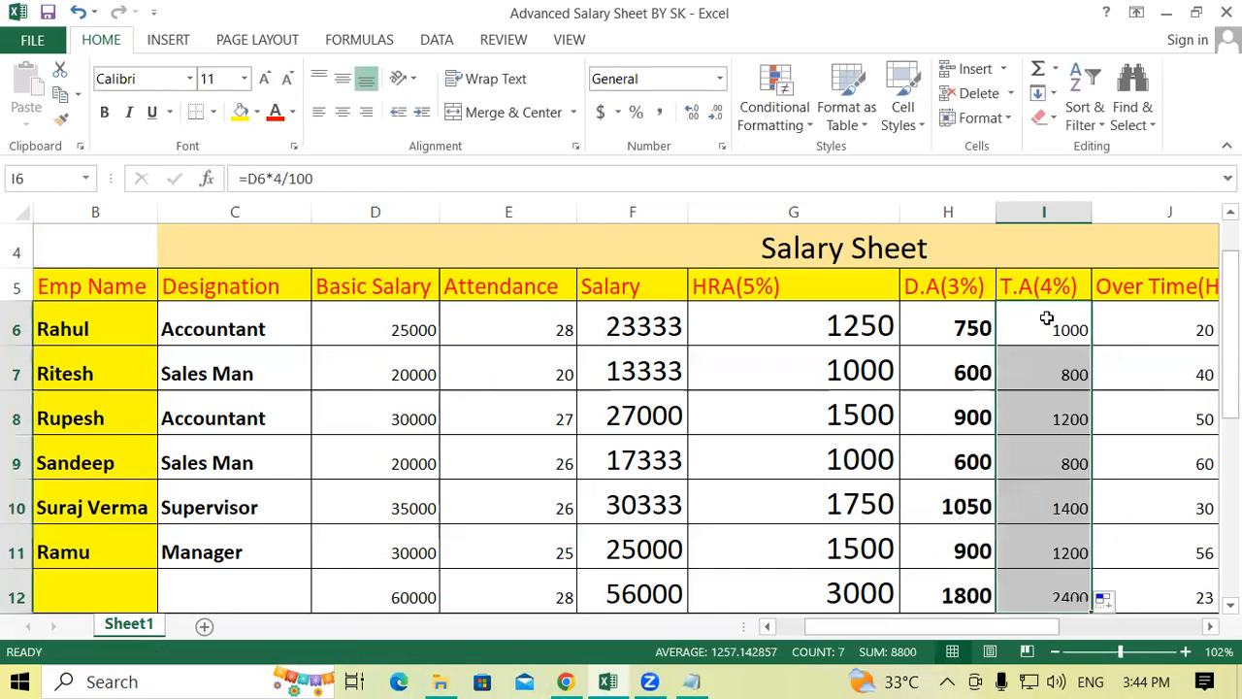
{"action": "left_click", "coordinate": [105, 113]}
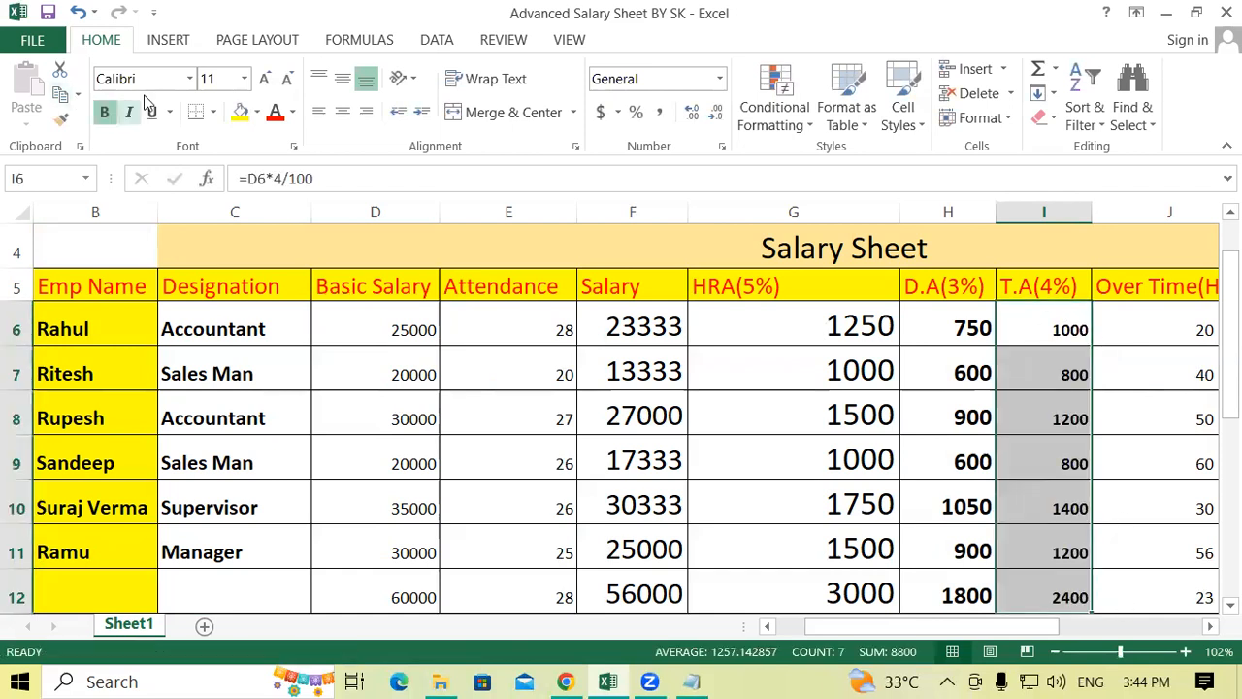
{"action": "left_click", "coordinate": [265, 79]}
{"action": "left_click", "coordinate": [272, 82]}
{"action": "left_click", "coordinate": [272, 81]}
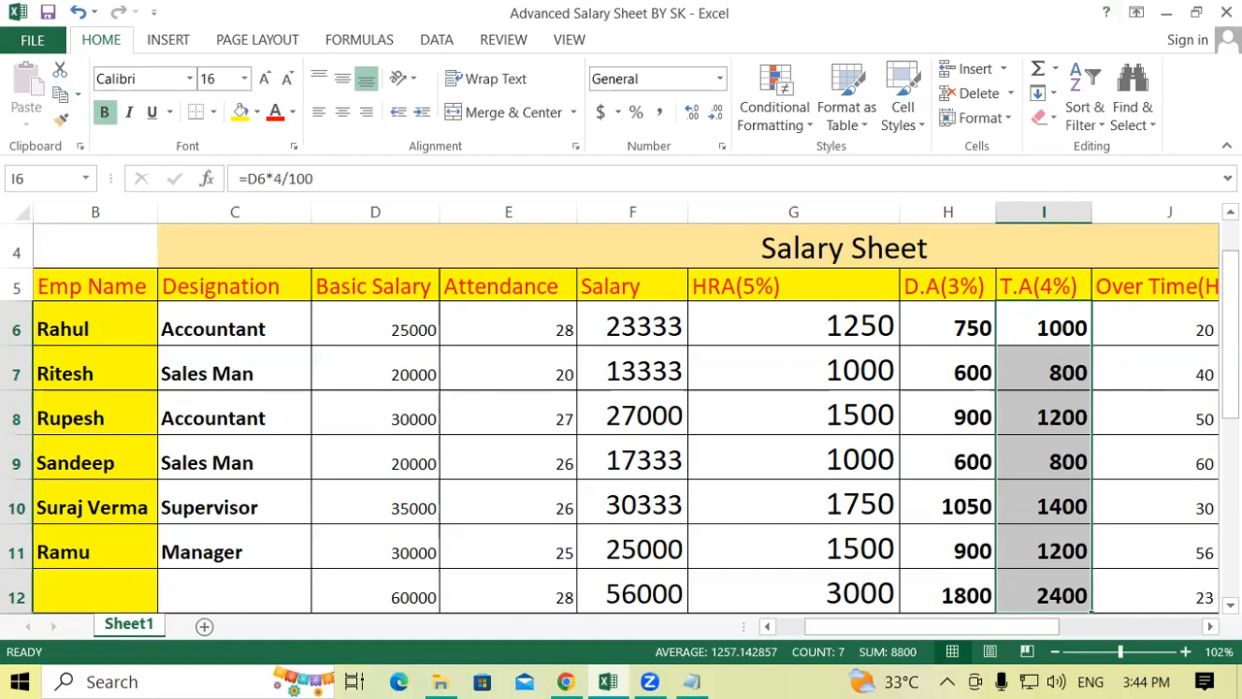
- Widen the Over Time(HRs) column slightly and select its values in J6:J12
{"action": "scroll", "coordinate": [916, 300], "scroll_direction": "right", "scroll_amount": 2}
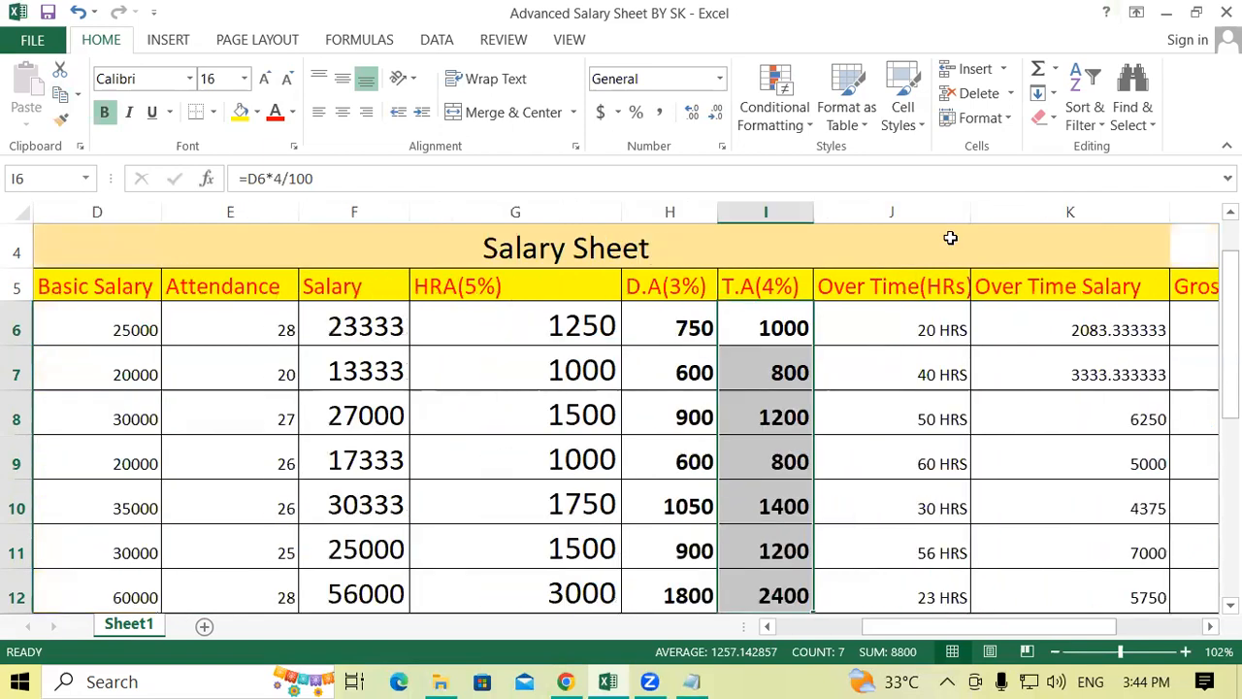
{"action": "left_click_drag", "start_coordinate": [969, 211], "coordinate": [1011, 199]}
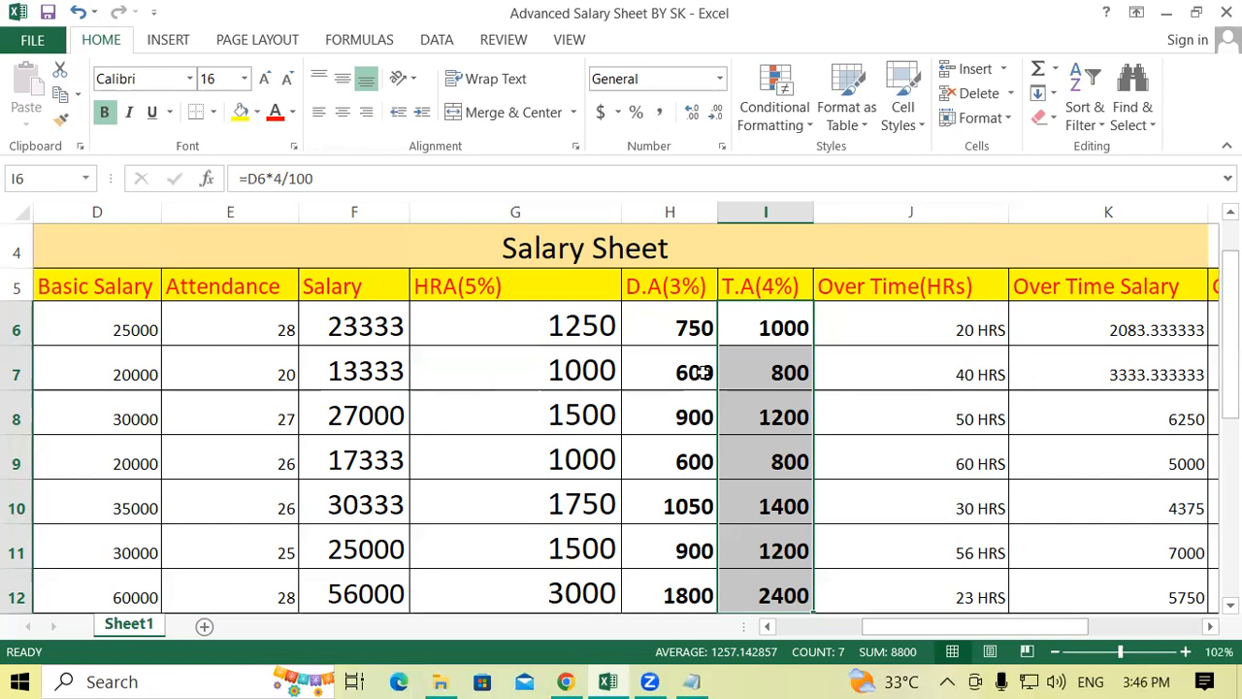
{"action": "left_click_drag", "start_coordinate": [863, 328], "coordinate": [912, 573]}
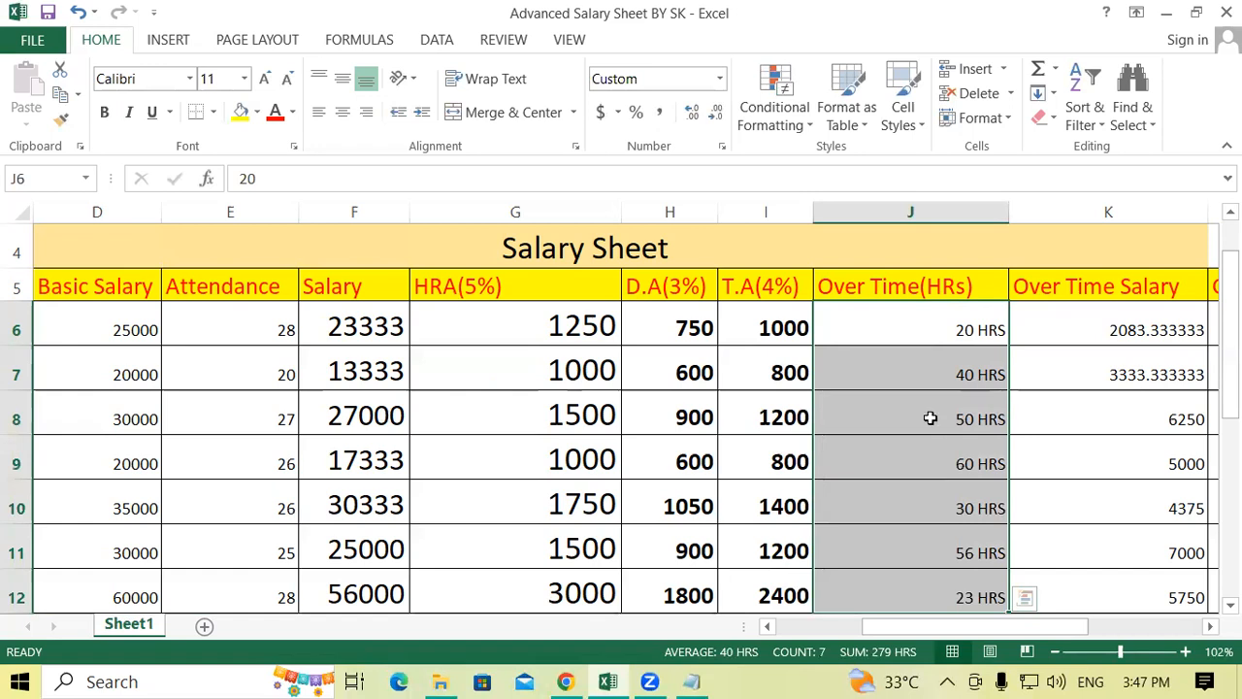
- Enter the sample text values 20HRS in H26 and 25HRS in H27, beside the allowance abbreviations list
{"action": "scroll", "coordinate": [679, 453], "scroll_direction": "down", "scroll_amount": 6}
{"action": "left_click", "coordinate": [688, 321]}
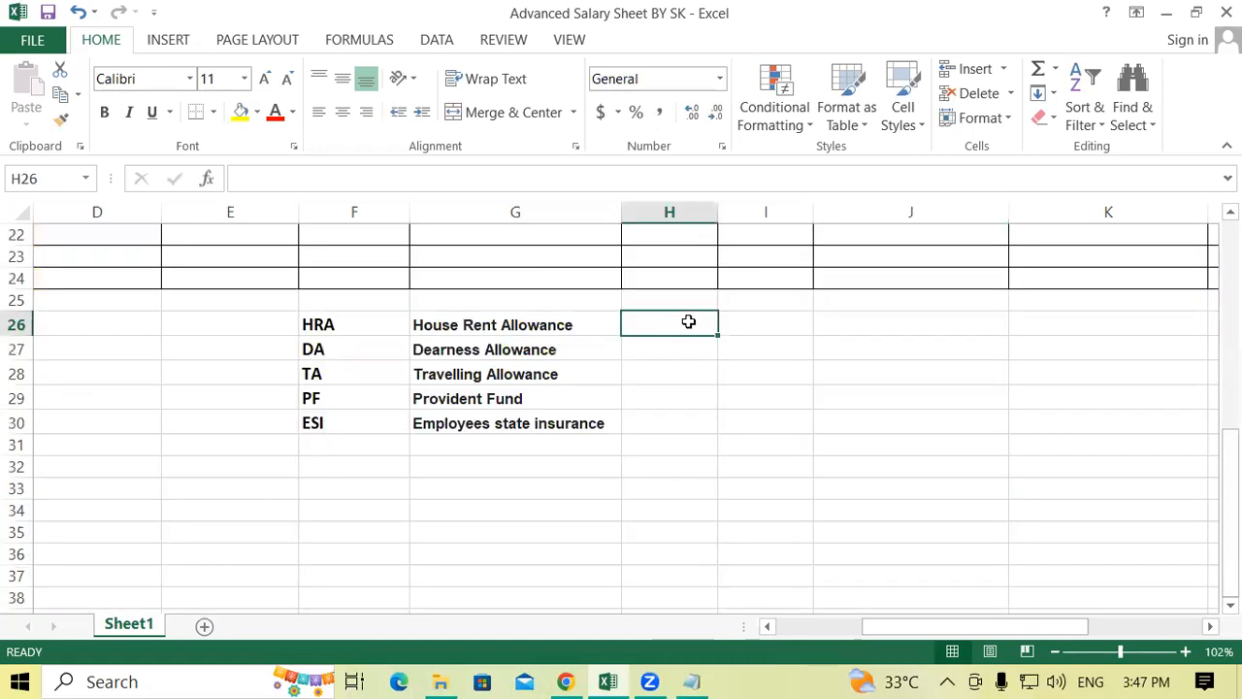
{"action": "type", "text": "20"}
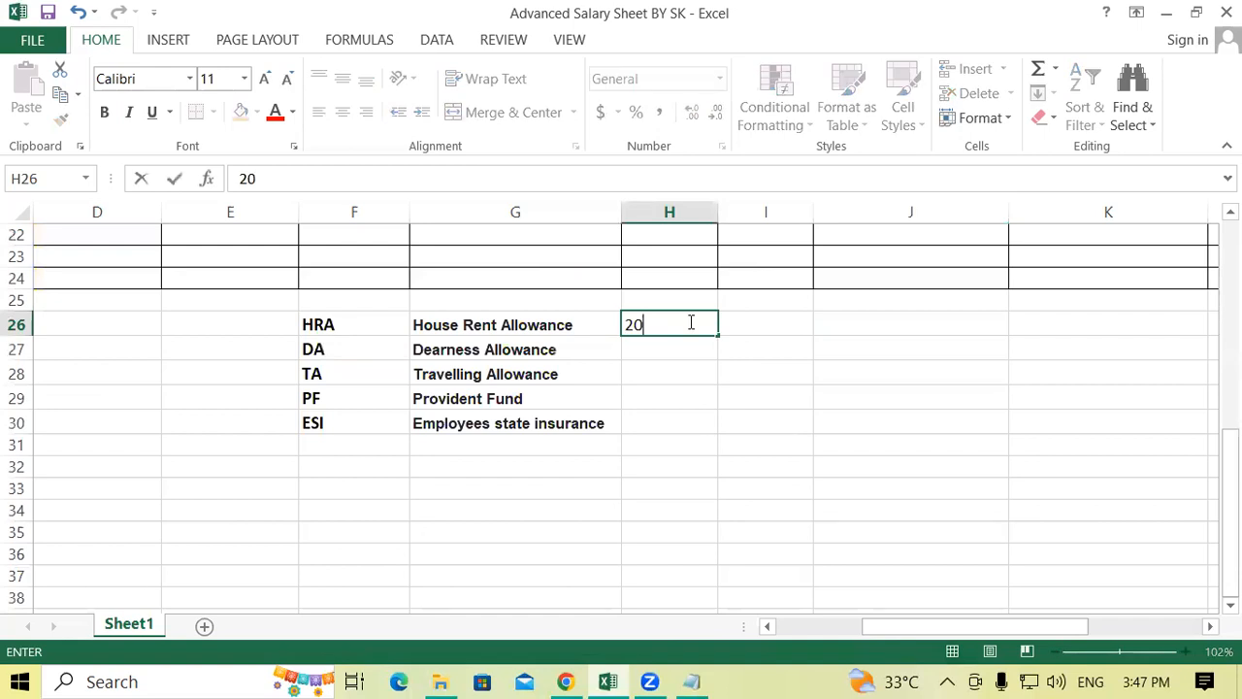
{"action": "type", "text": "HRS"}
{"action": "key", "text": "Return"}
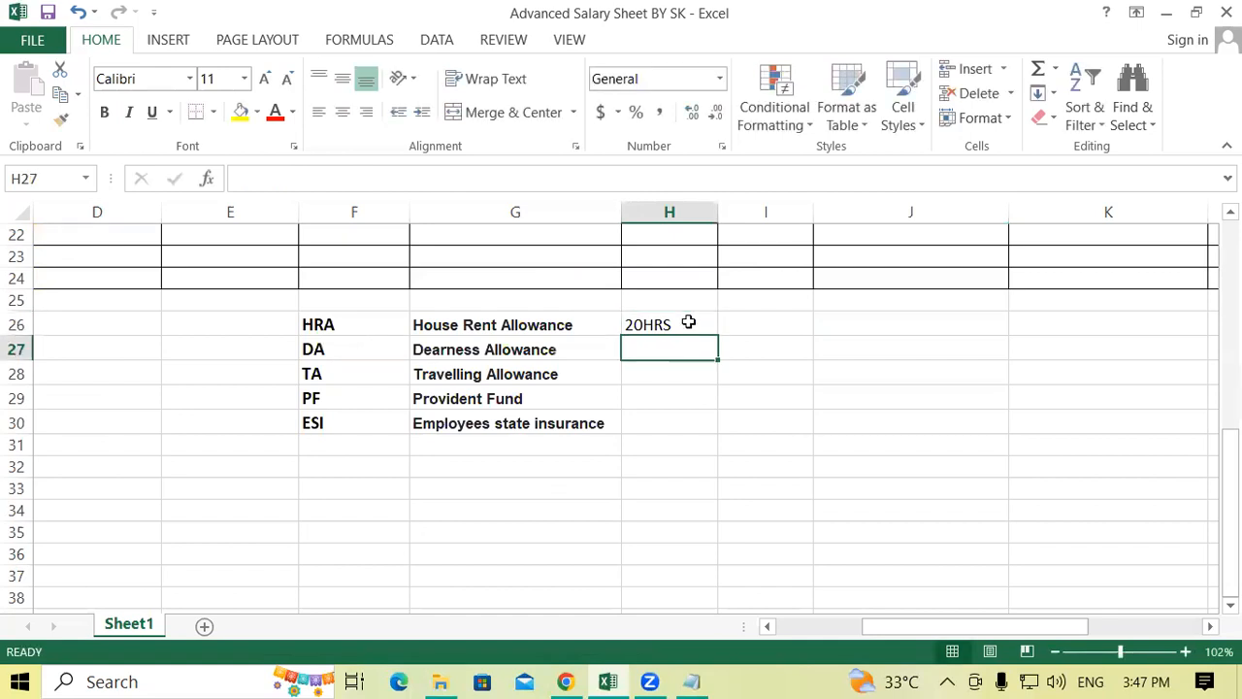
{"action": "type", "text": "25"}
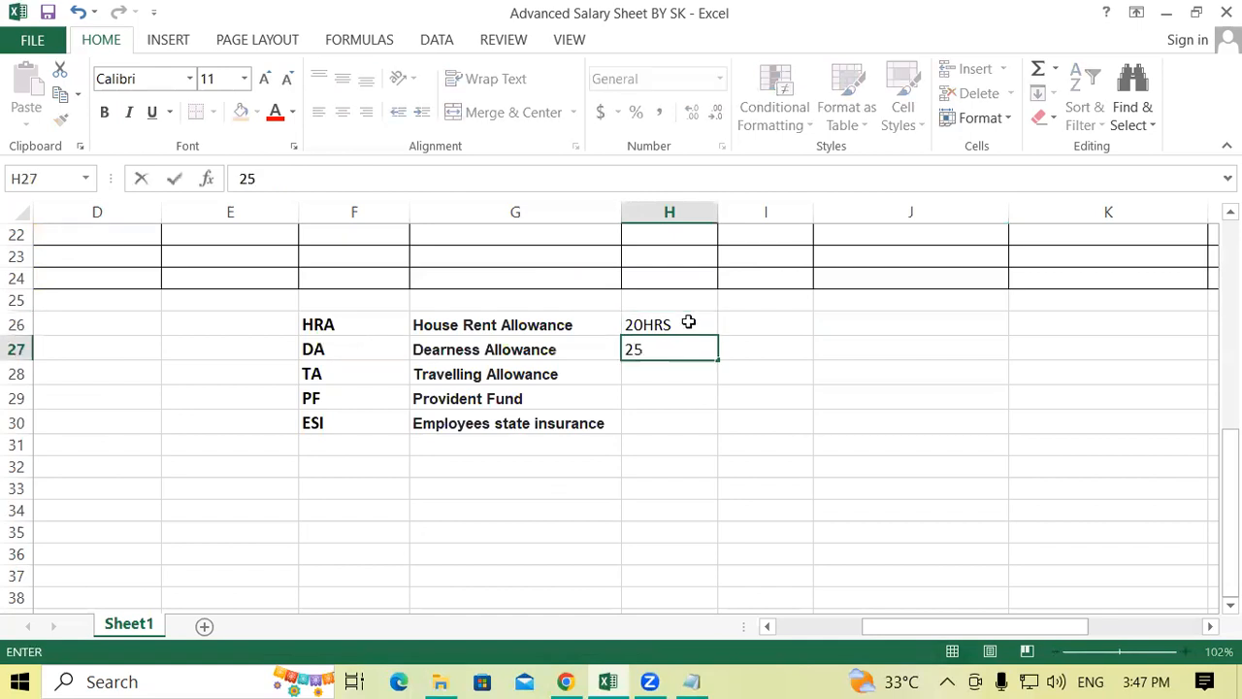
{"action": "type", "text": "HRS"}
{"action": "key", "text": "Return"}
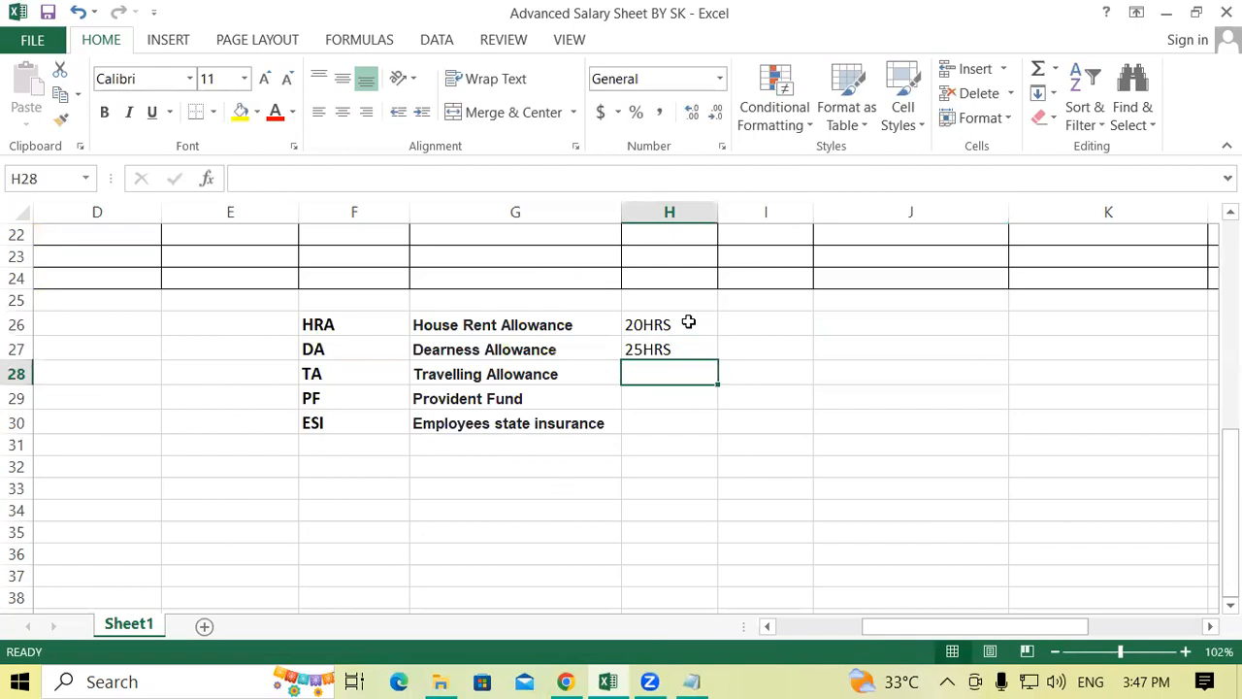
- Sum the two sample hour entries H26:H27 in cell H28
{"action": "key", "text": "alt+equal"}
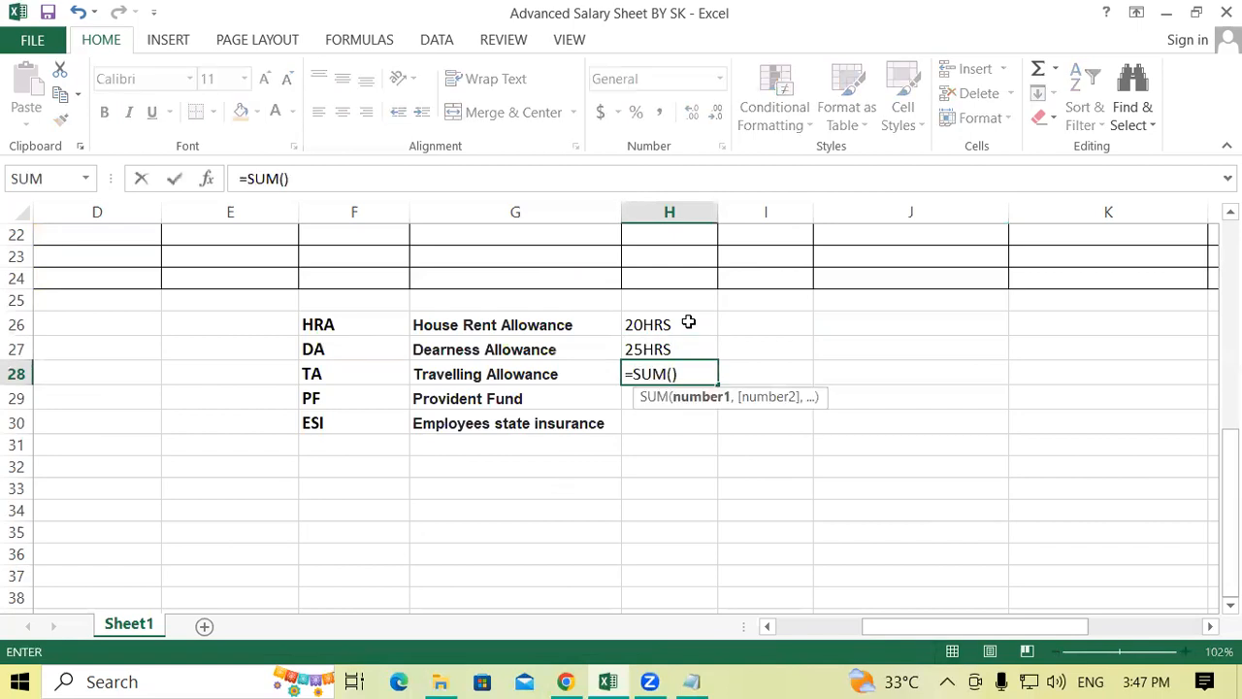
{"action": "left_click_drag", "start_coordinate": [688, 322], "coordinate": [683, 343]}
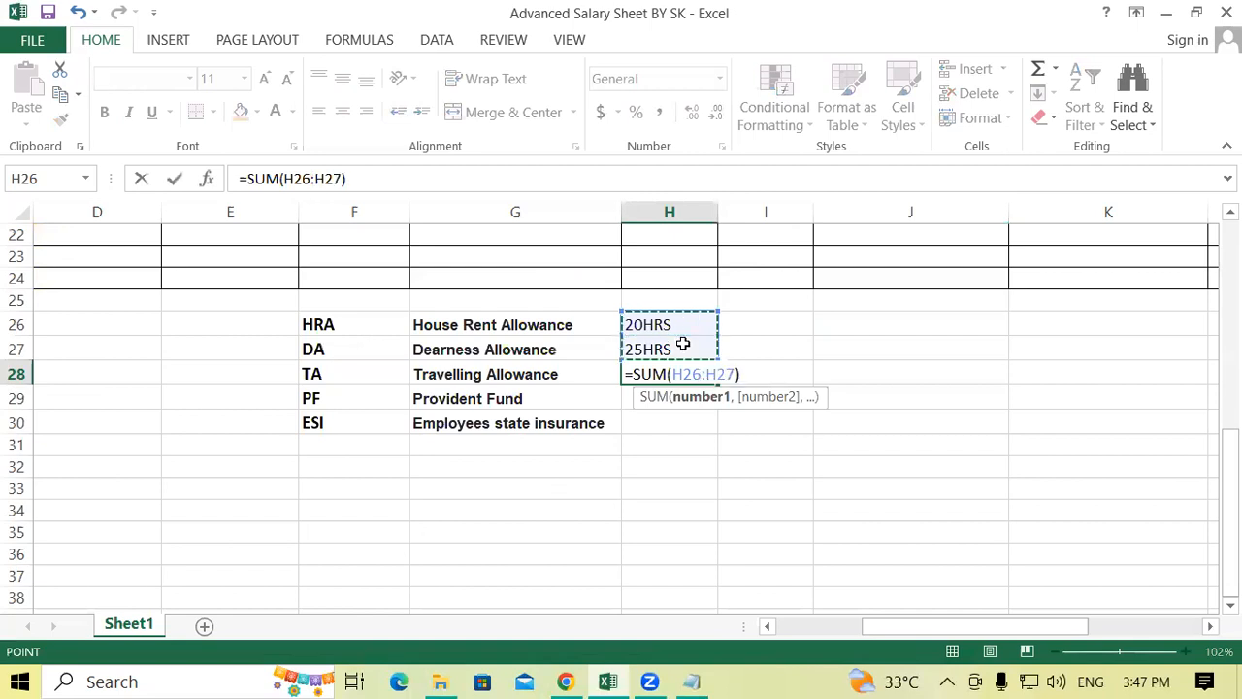
{"action": "key", "text": "Return"}
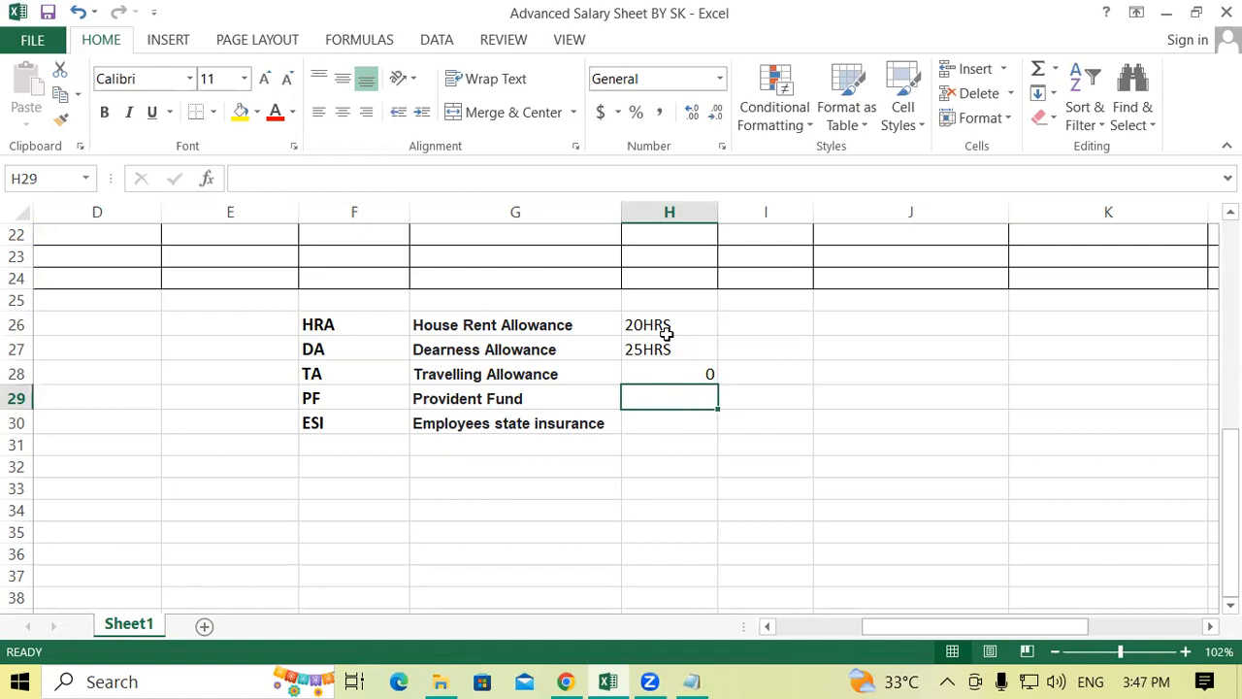
- Enter the sample quantity 10KG in cell I26
{"action": "left_click", "coordinate": [782, 315]}
{"action": "type", "text": "10"}
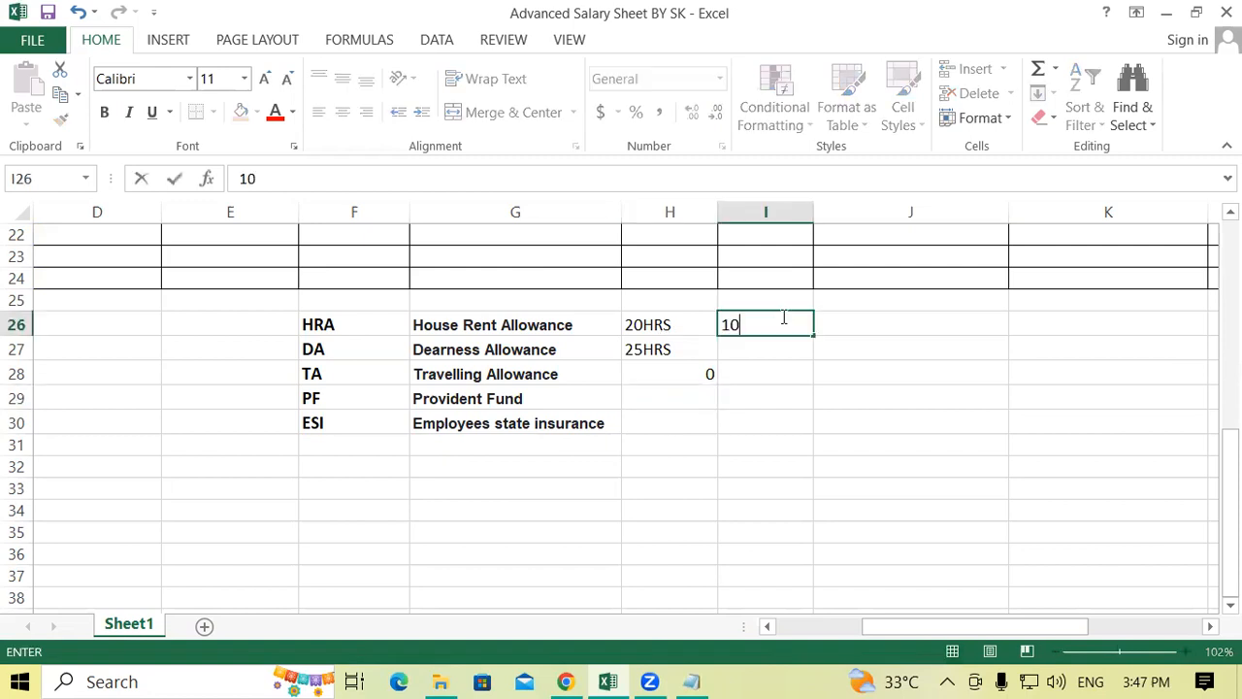
{"action": "type", "text": " kG"}
{"action": "key", "text": "Return"}
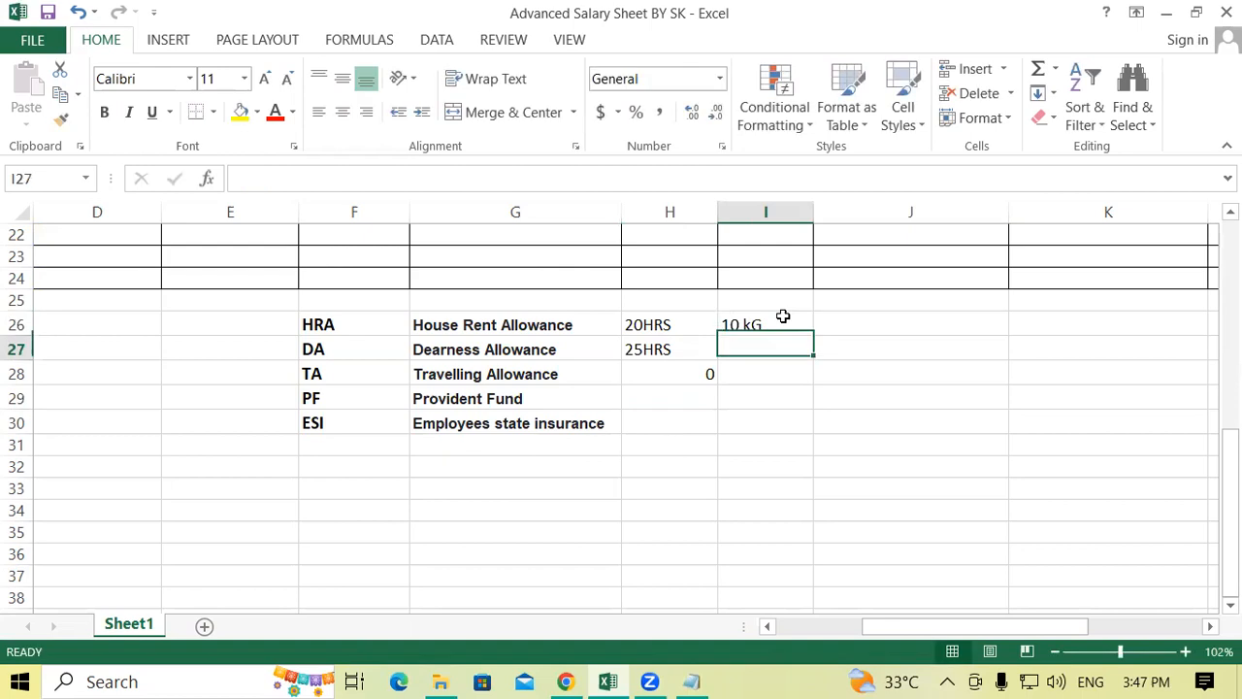
{"action": "left_click", "coordinate": [782, 316]}
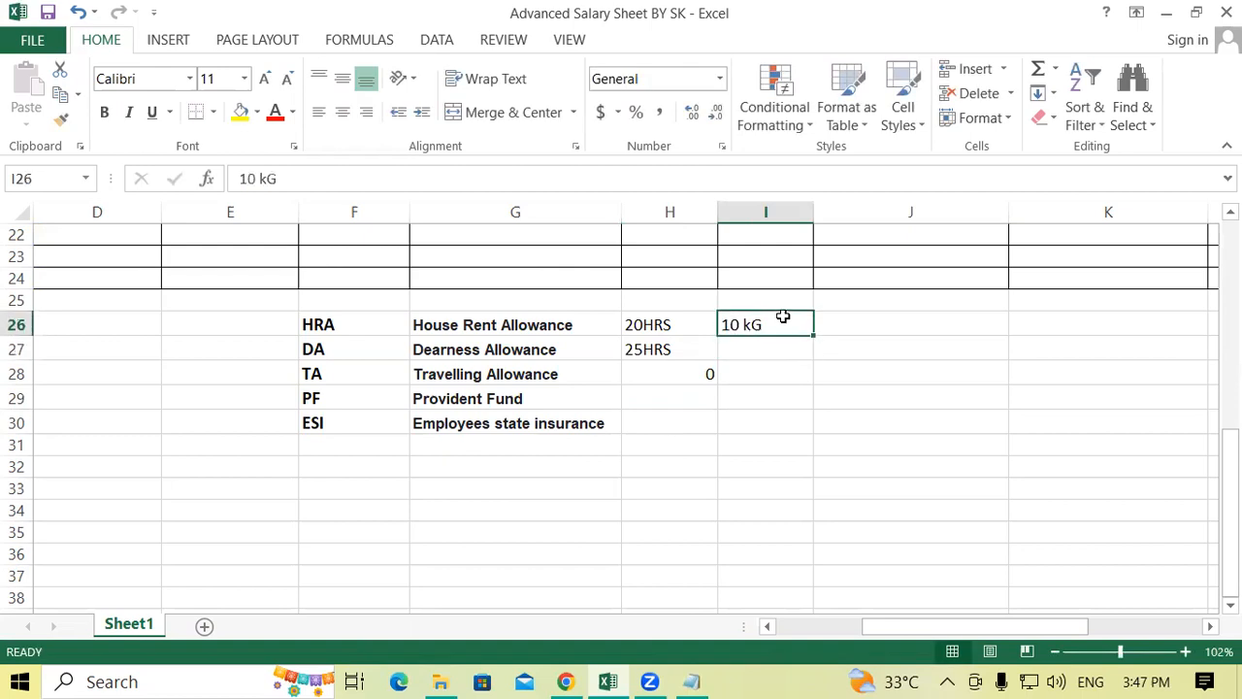
{"action": "type", "text": "10KG"}
{"action": "key", "text": "Return"}
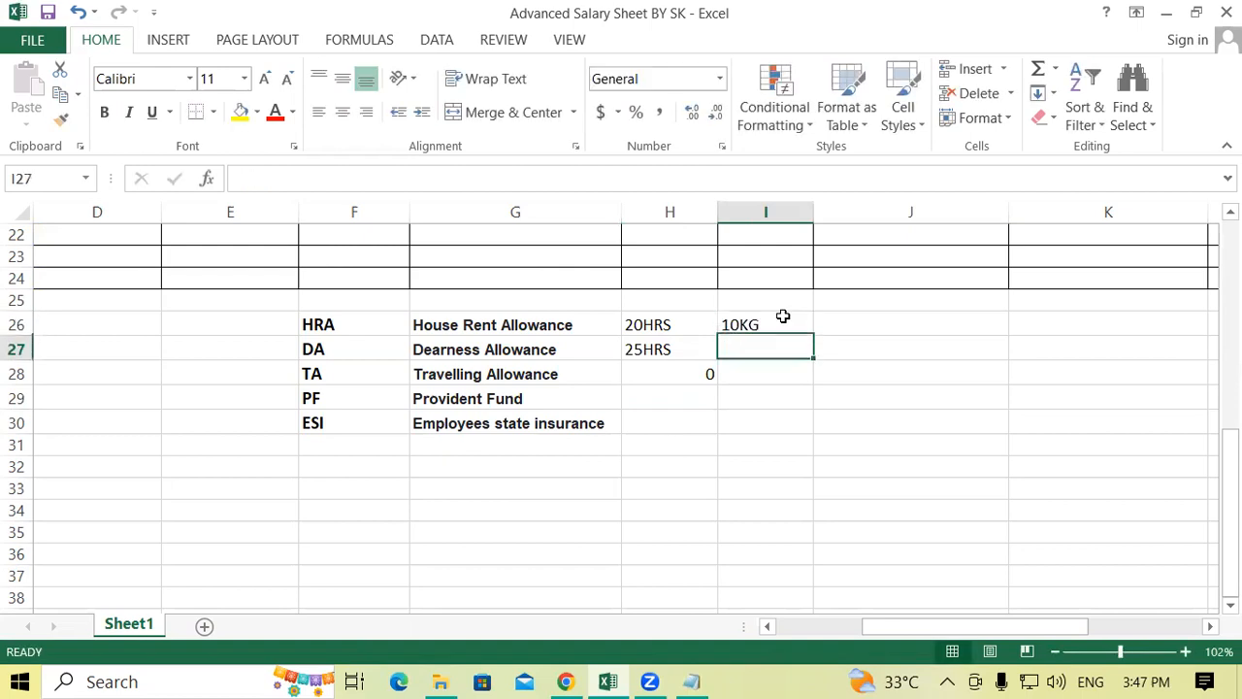
- Enter the sample quantities 10 LTR in I27 and 10GRm in I28
{"action": "type", "text": "10"}
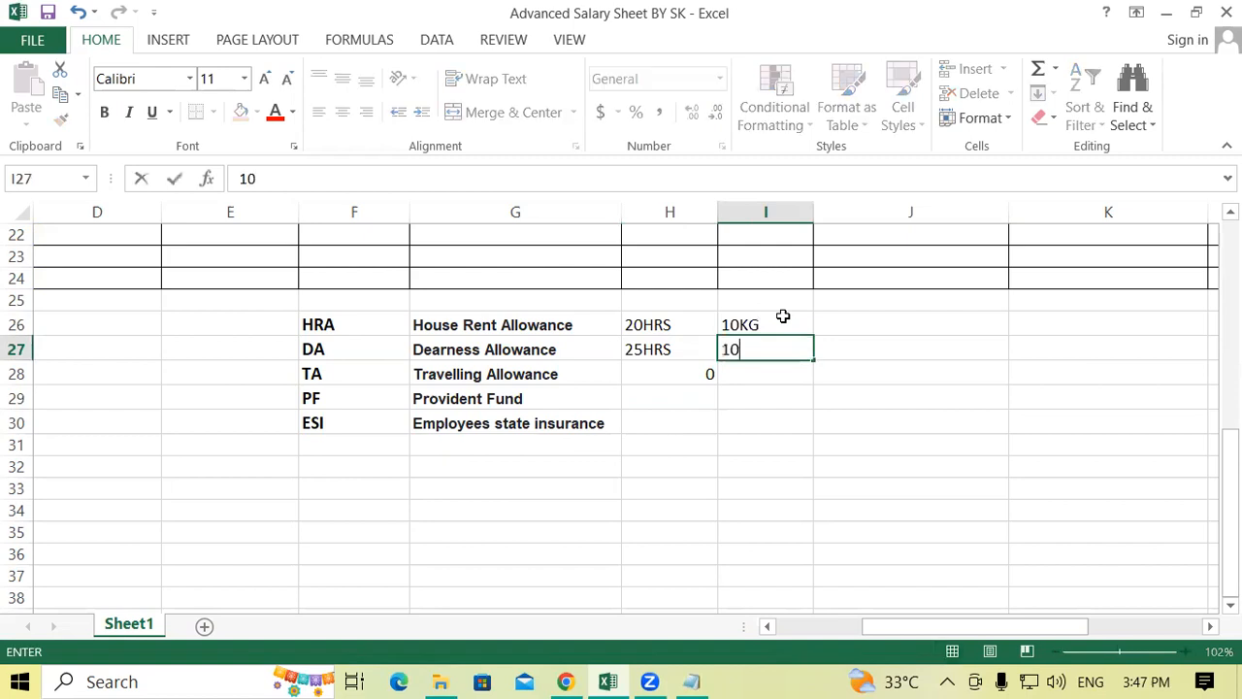
{"action": "type", "text": " LTR"}
{"action": "left_click", "coordinate": [783, 316]}
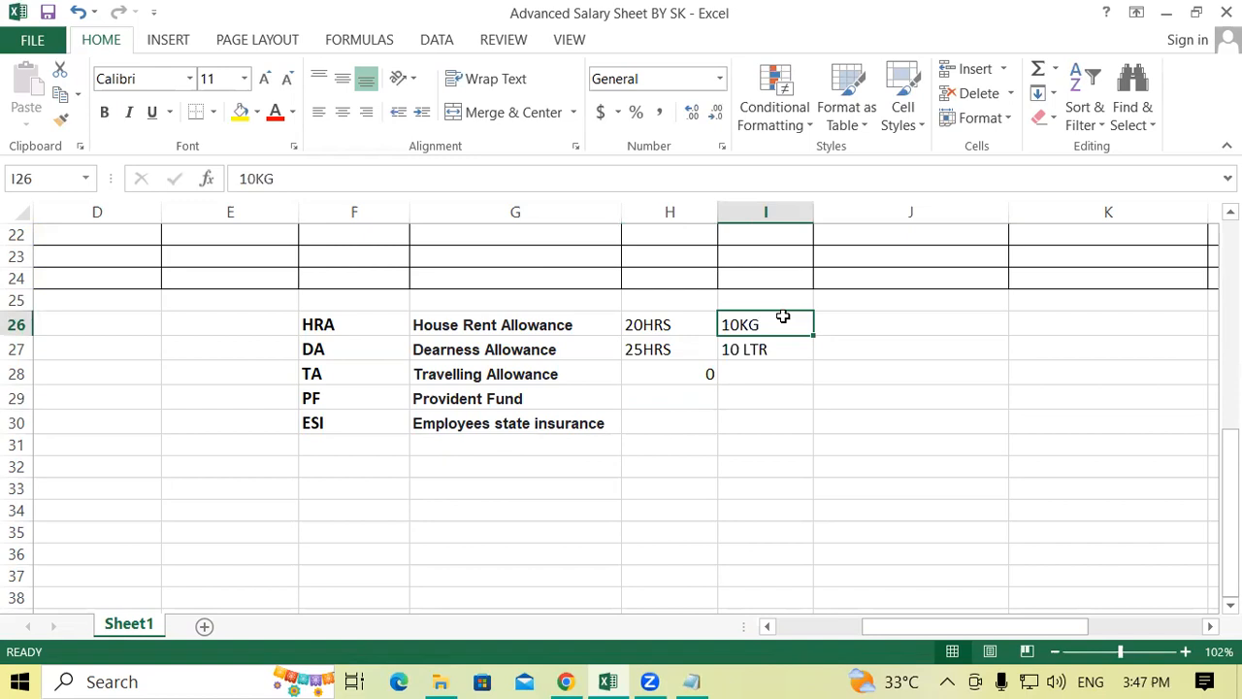
{"action": "key", "text": "Down"}
{"action": "key", "text": "Down"}
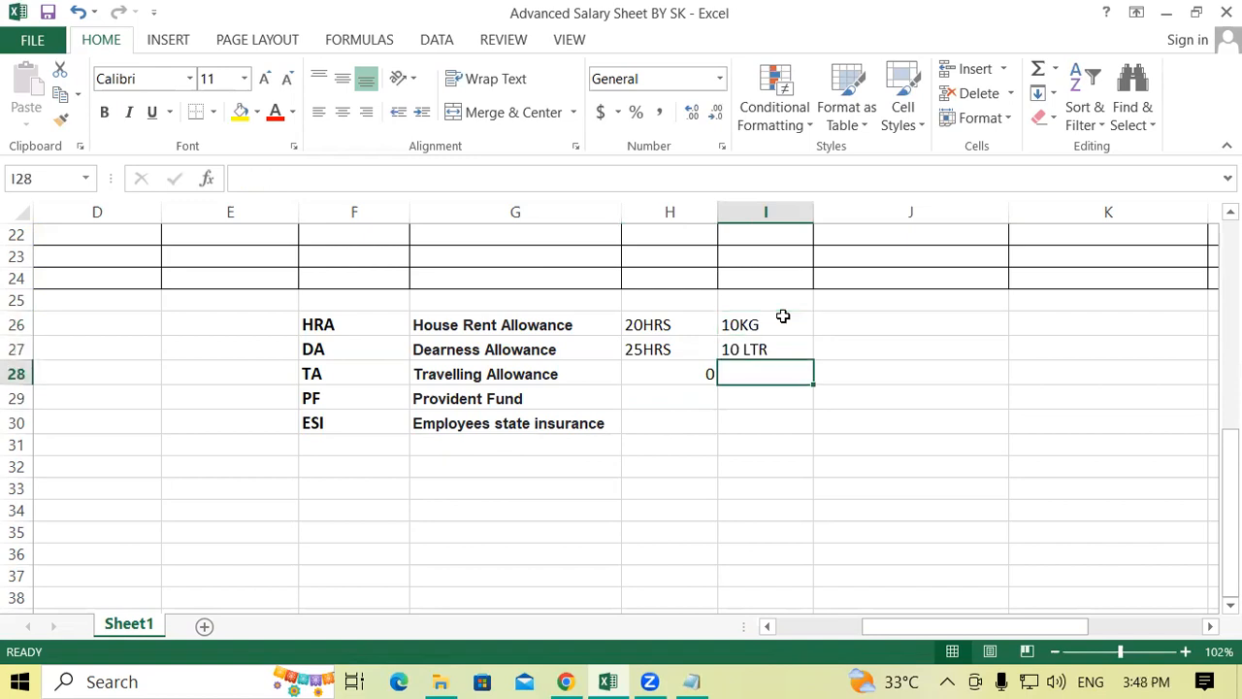
{"action": "type", "text": "10"}
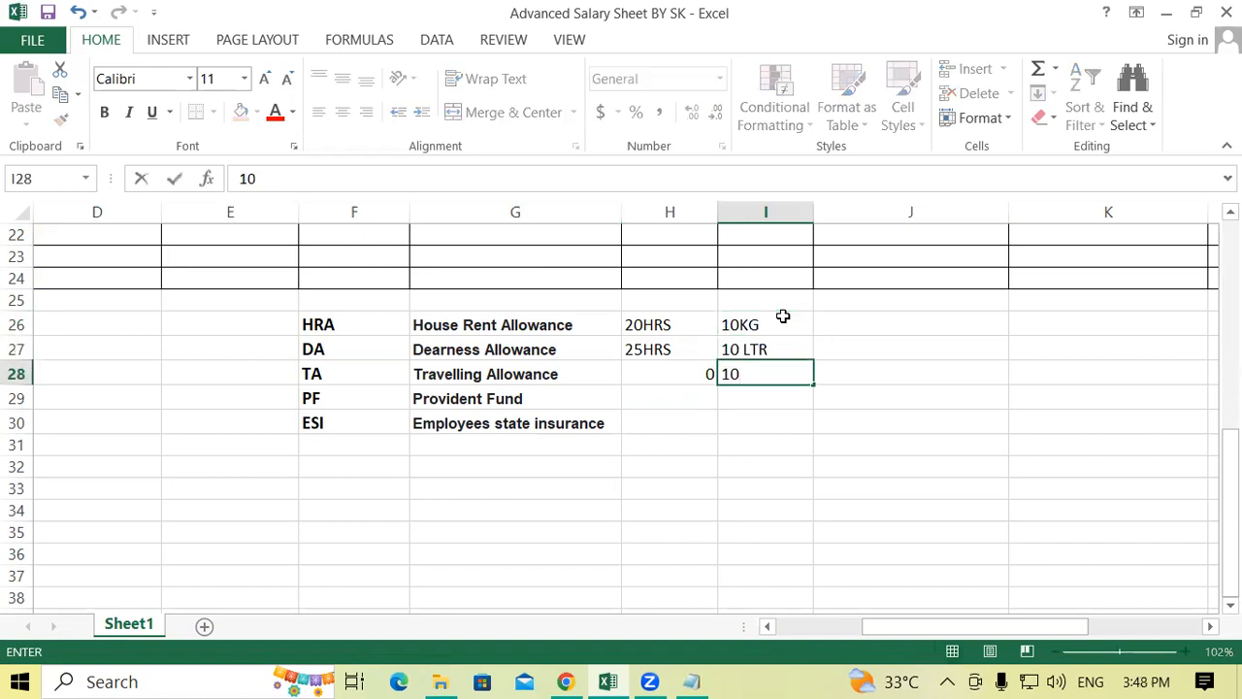
{"action": "type", "text": "GRm"}
{"action": "key", "text": "Return"}
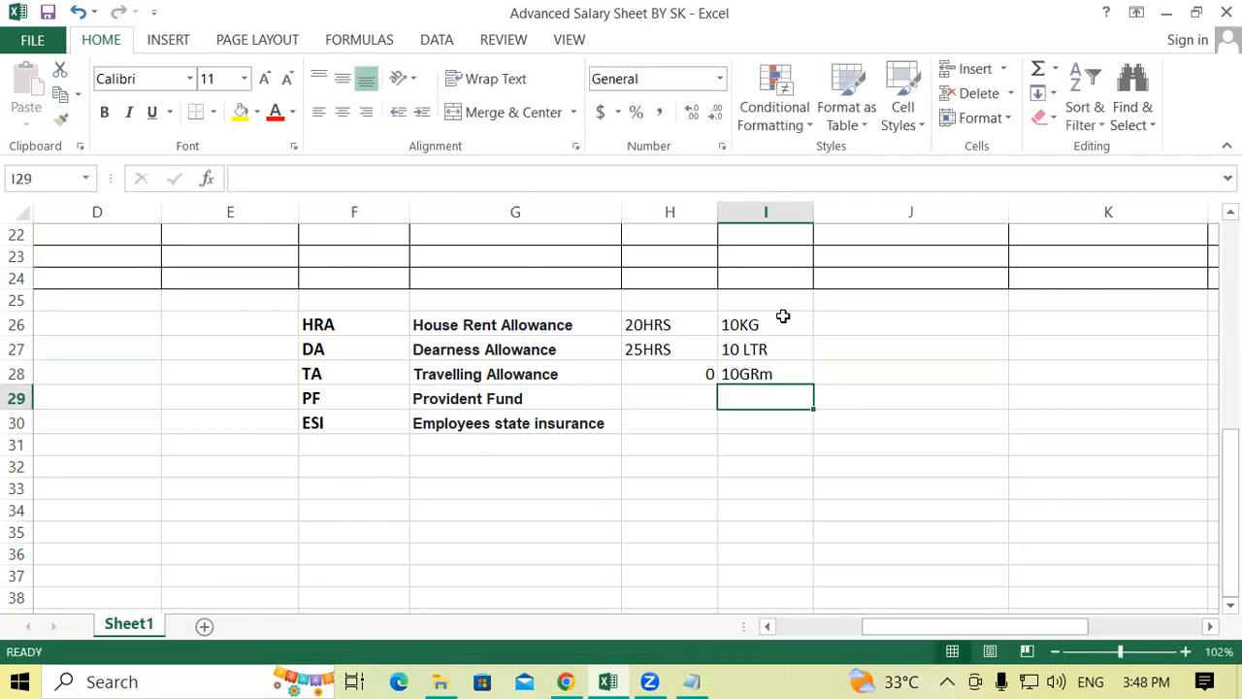
- Compare the sample unit entries in H26:I27 with the overtime hours in J6:J8 of the salary table
{"action": "left_click_drag", "start_coordinate": [654, 321], "coordinate": [782, 358]}
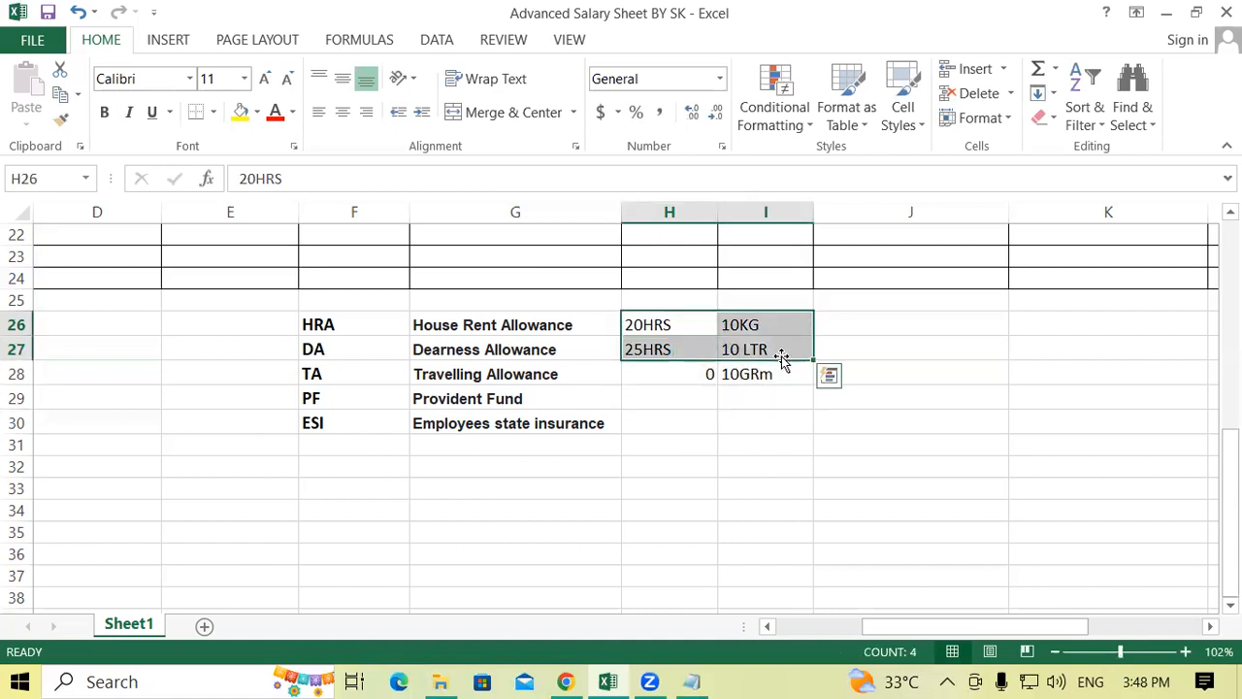
{"action": "left_click", "coordinate": [656, 341]}
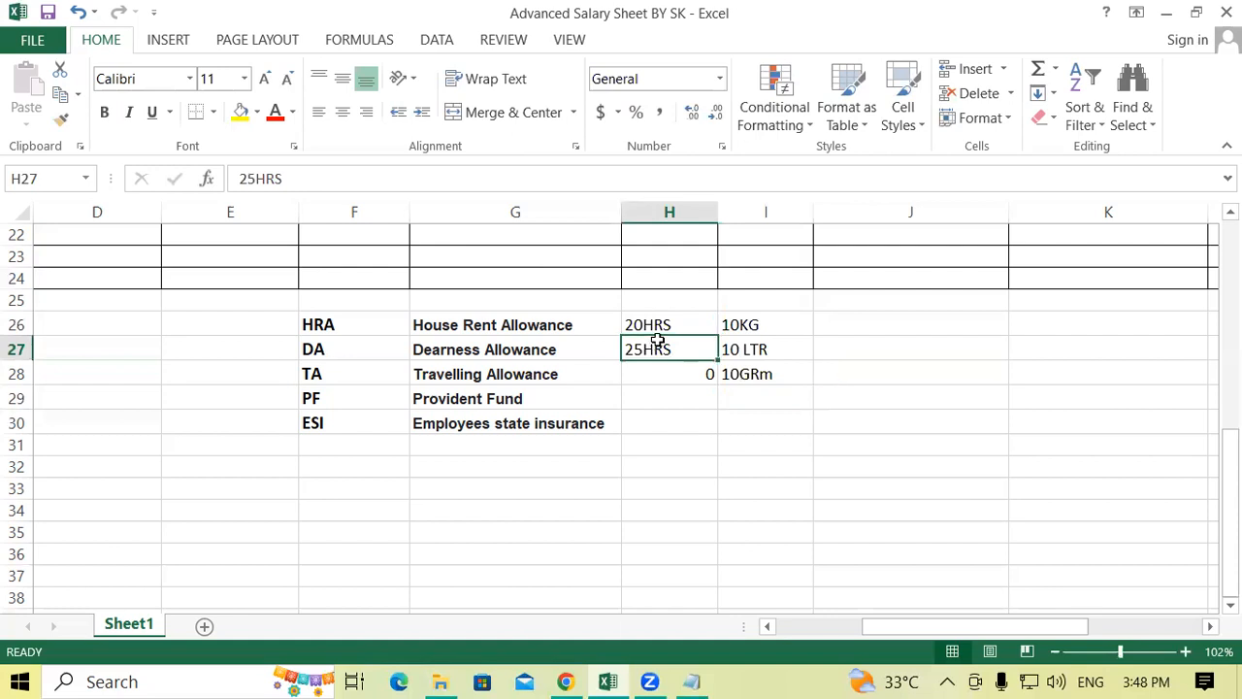
{"action": "left_click", "coordinate": [647, 327]}
{"action": "scroll", "coordinate": [858, 363], "scroll_direction": "up", "scroll_amount": 6}
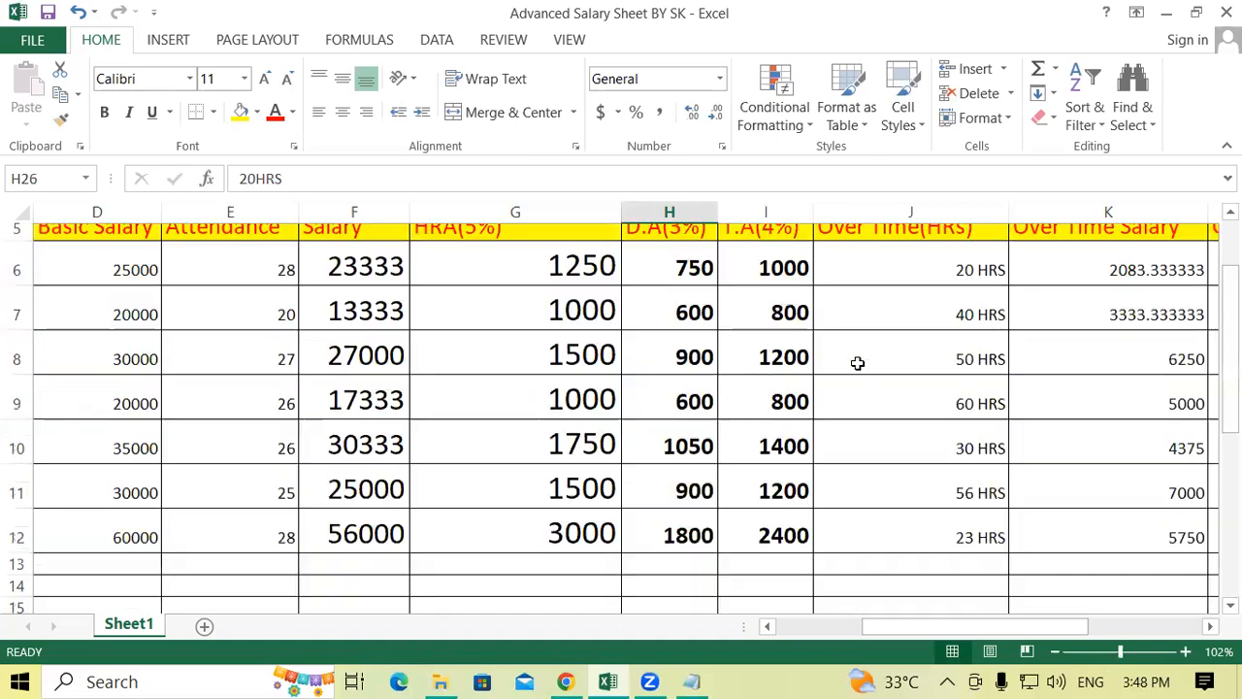
{"action": "scroll", "coordinate": [979, 396], "scroll_direction": "up", "scroll_amount": 1}
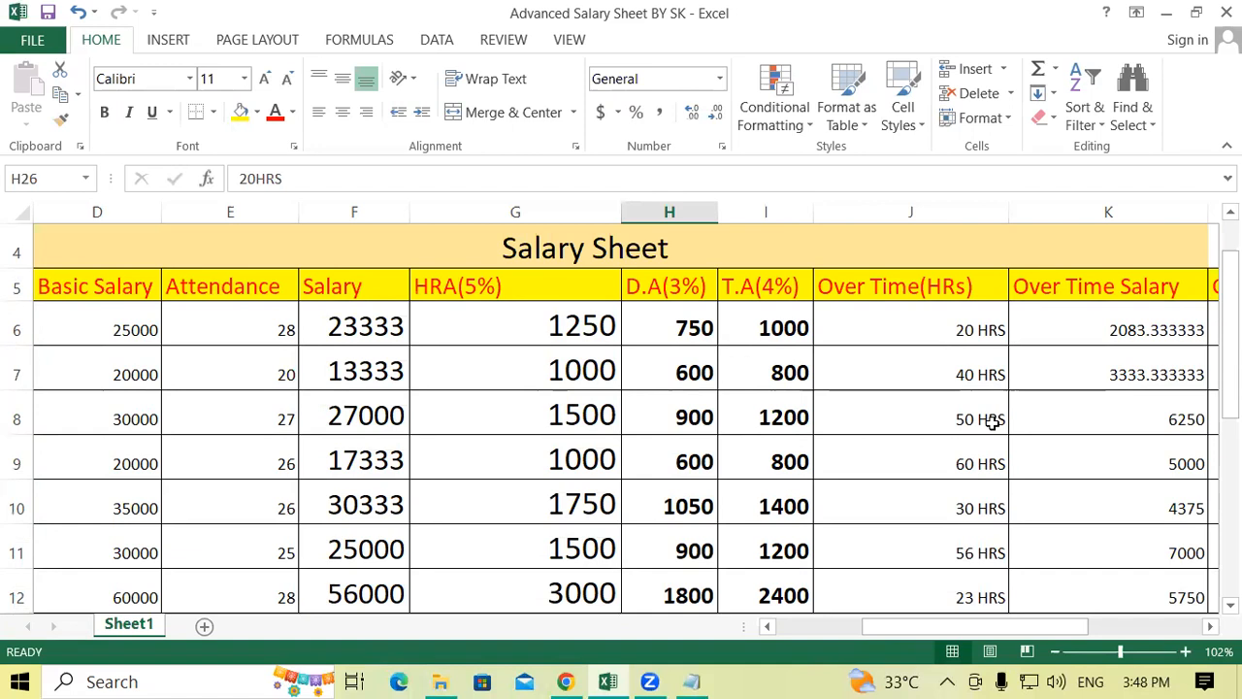
{"action": "left_click_drag", "start_coordinate": [960, 311], "coordinate": [929, 439]}
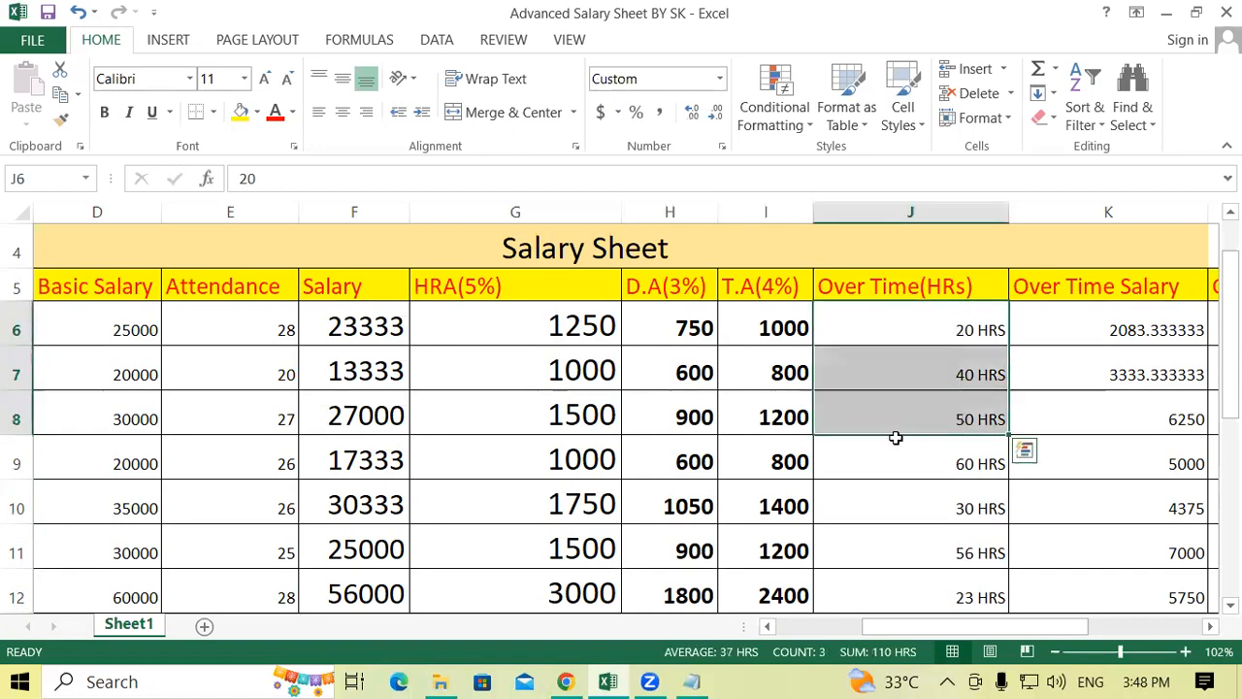
- Apply the custom number format # "HRS" to the empty cells J26:J36 below the salary table
{"action": "scroll", "coordinate": [885, 493], "scroll_direction": "down", "scroll_amount": 6}
{"action": "left_click", "coordinate": [871, 399]}
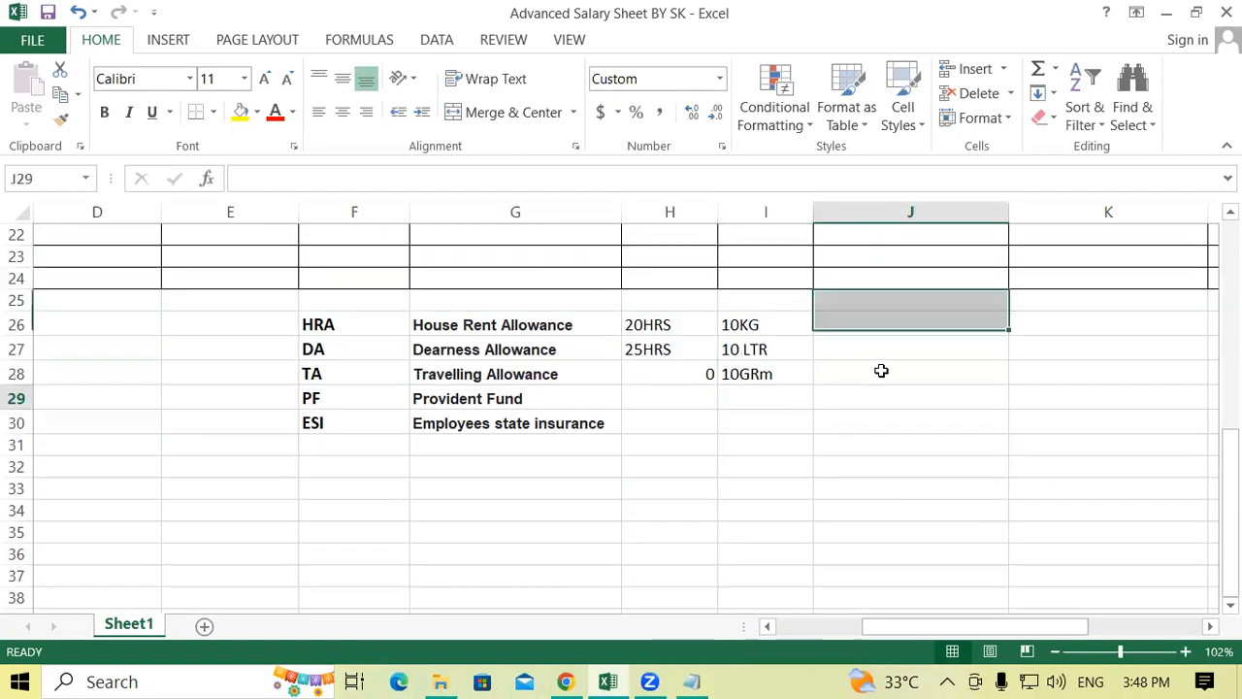
{"action": "left_click_drag", "start_coordinate": [901, 323], "coordinate": [901, 554]}
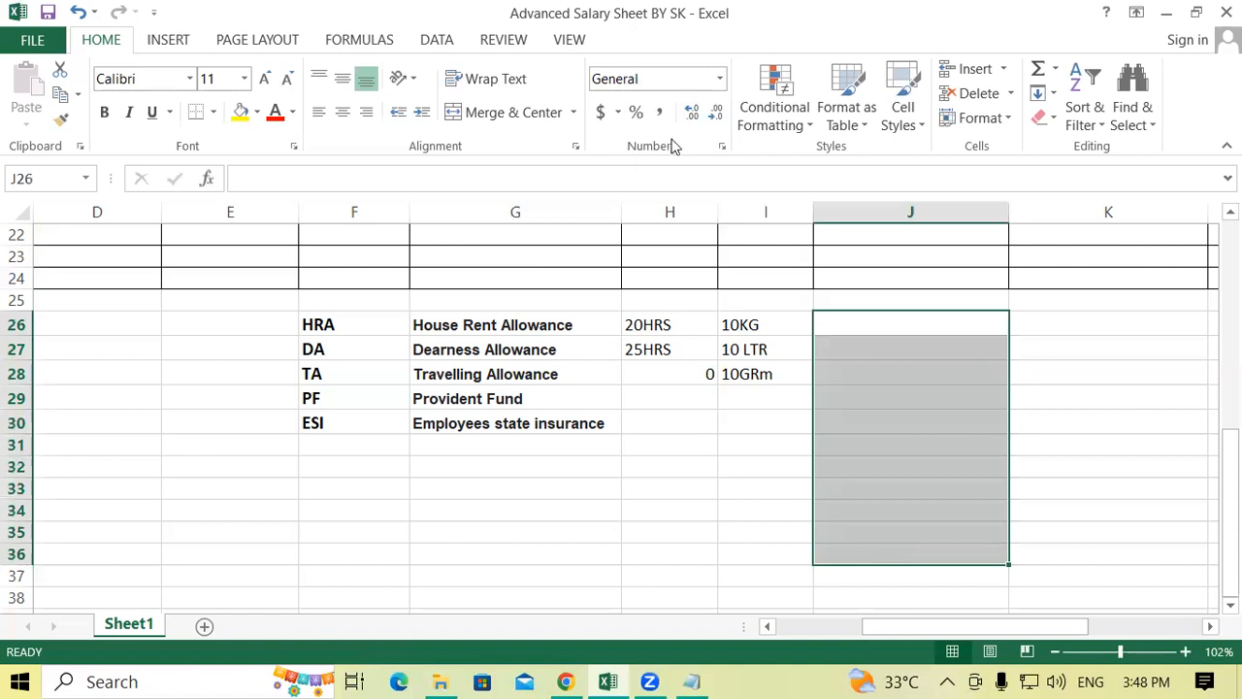
{"action": "left_click", "coordinate": [723, 148]}
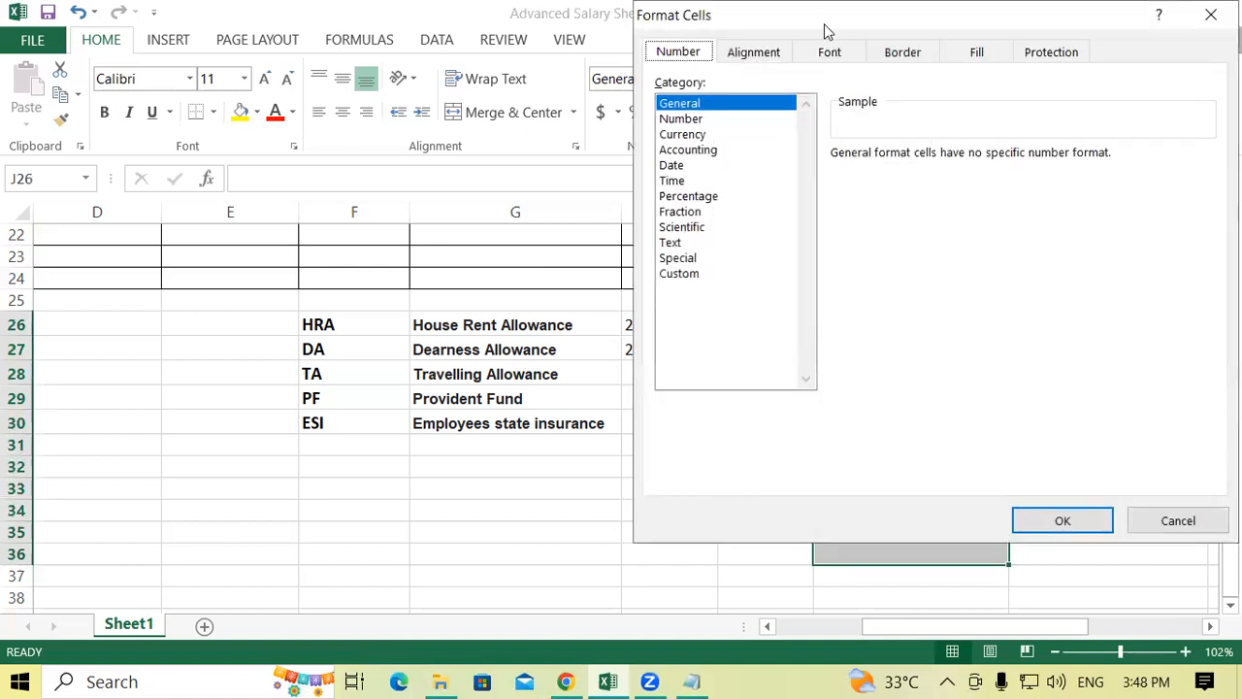
{"action": "left_click_drag", "start_coordinate": [815, 23], "coordinate": [341, 23]}
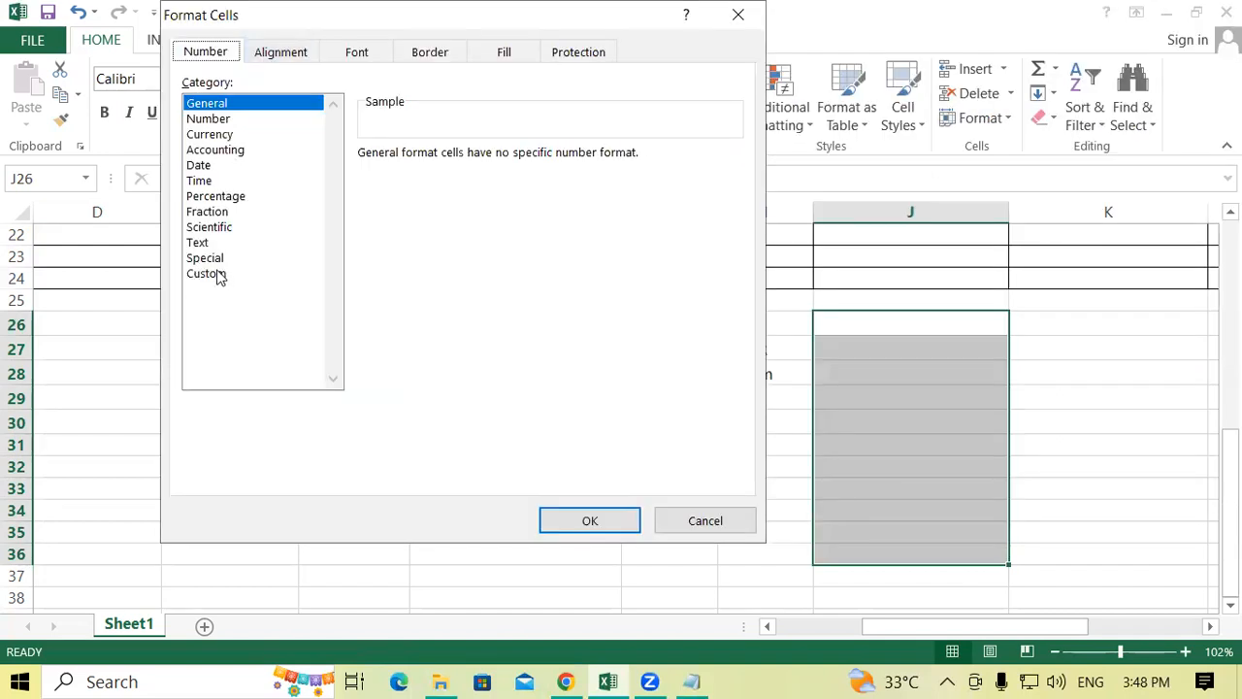
{"action": "left_click", "coordinate": [219, 275]}
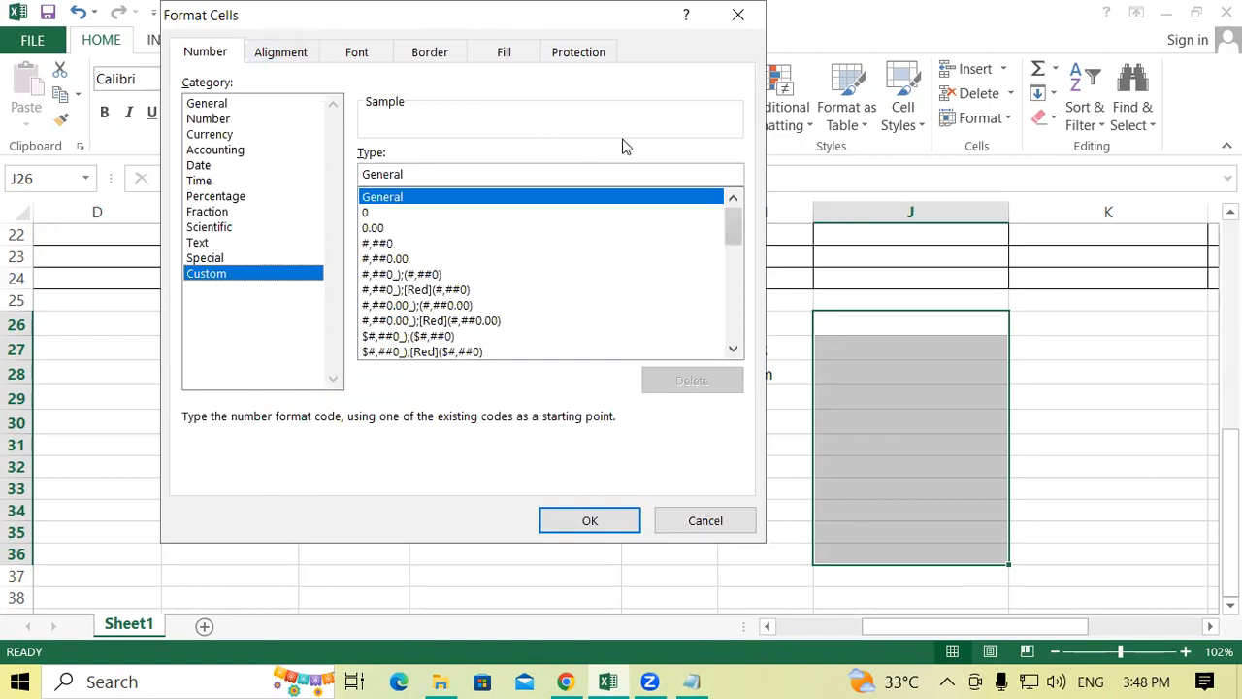
{"action": "left_click_drag", "start_coordinate": [734, 251], "coordinate": [737, 359]}
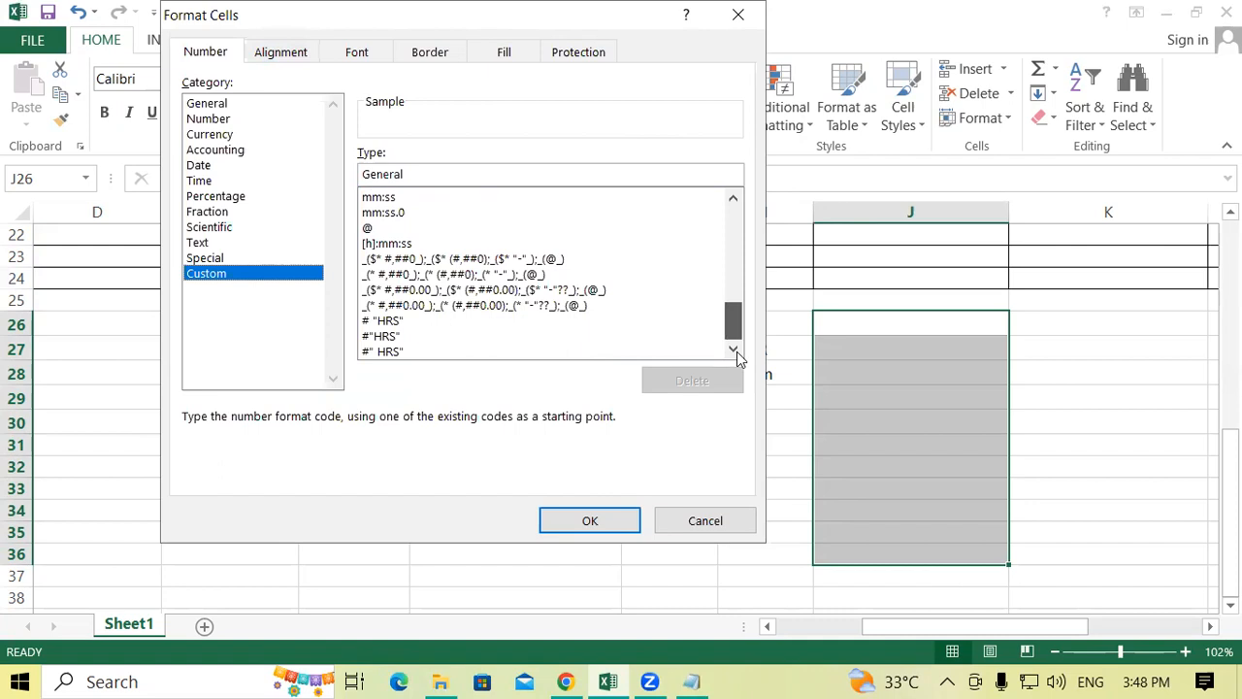
{"action": "left_click_drag", "start_coordinate": [737, 359], "coordinate": [467, 120]}
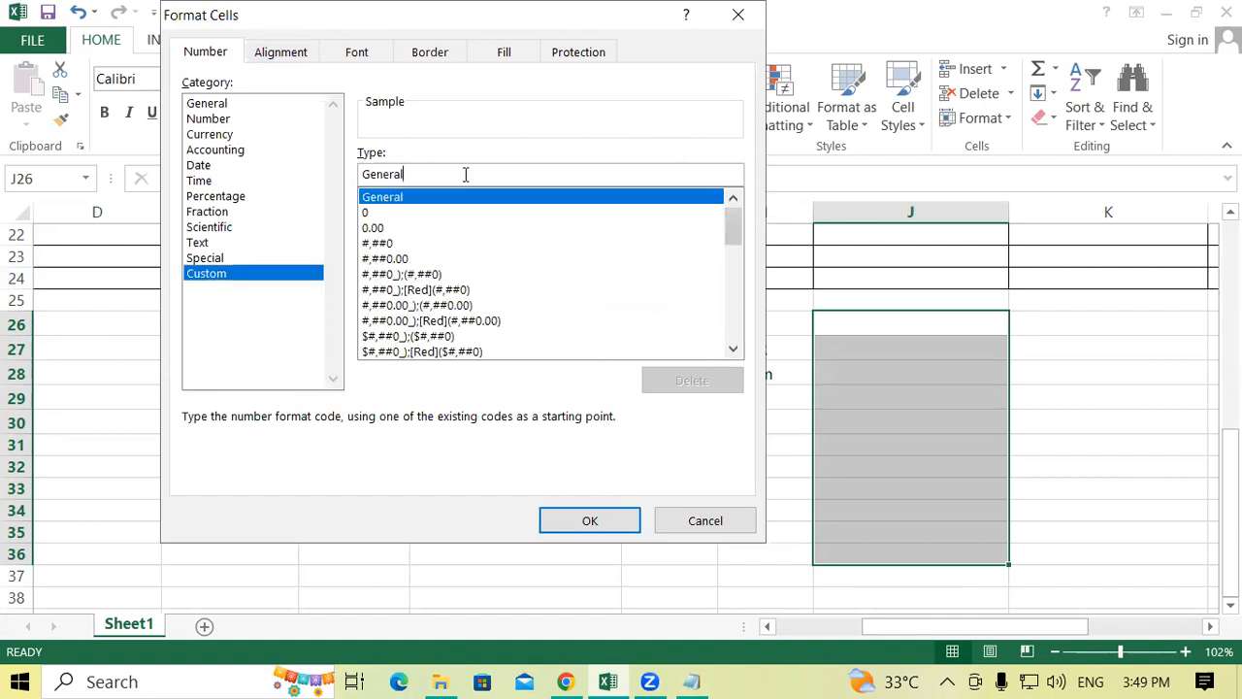
{"action": "key", "text": "BackSpace"}
{"action": "key", "text": "BackSpace"}
{"action": "key", "text": "BackSpace"}
{"action": "key", "text": "BackSpace"}
{"action": "key", "text": "BackSpace"}
{"action": "key", "text": "BackSpace"}
{"action": "key", "text": "BackSpace"}
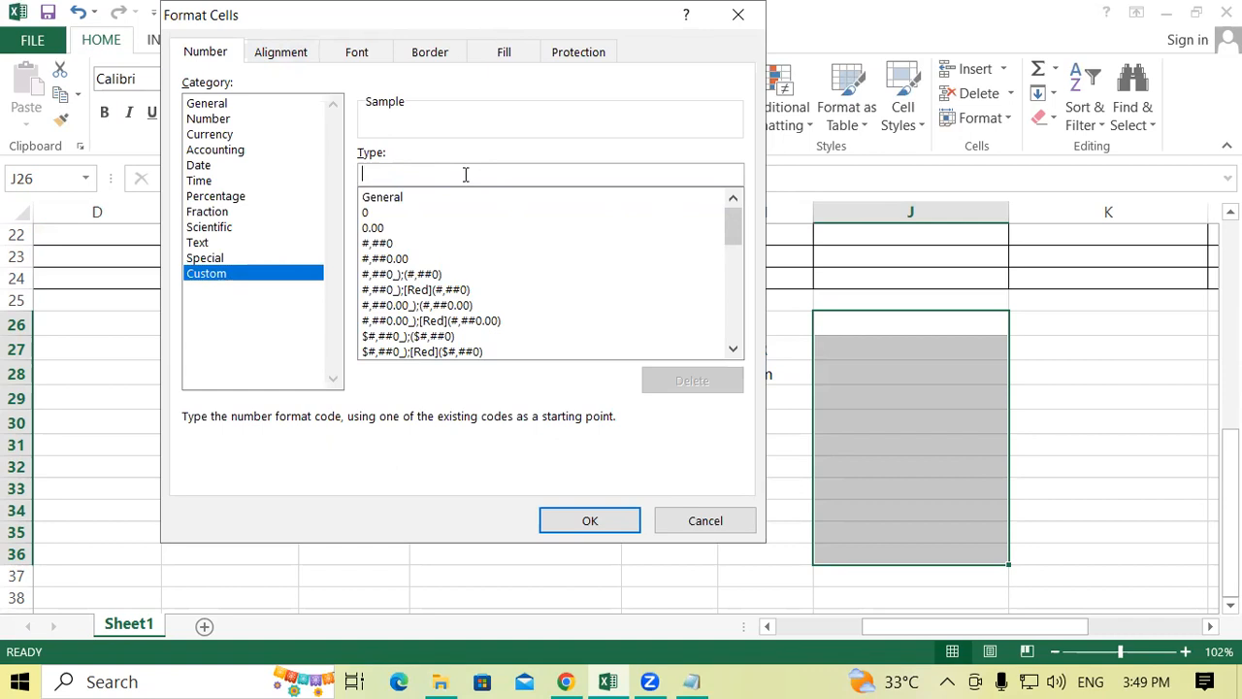
{"action": "type", "text": "#"}
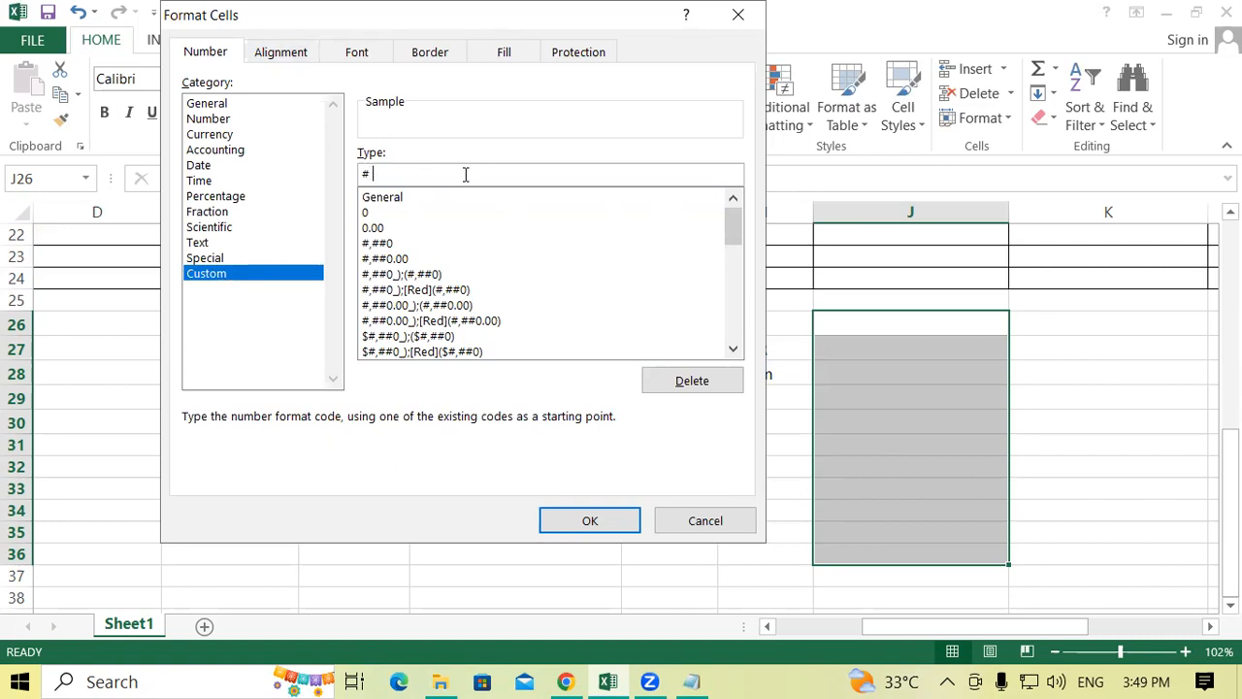
{"action": "type", "text": " \"HRS"}
{"action": "type", "text": "\""}
{"action": "left_click", "coordinate": [609, 522]}
- Enter the sample hours 20, 40, 50, 60 and 70 in J26:J30 and sum them in J31
{"action": "left_click", "coordinate": [868, 330]}
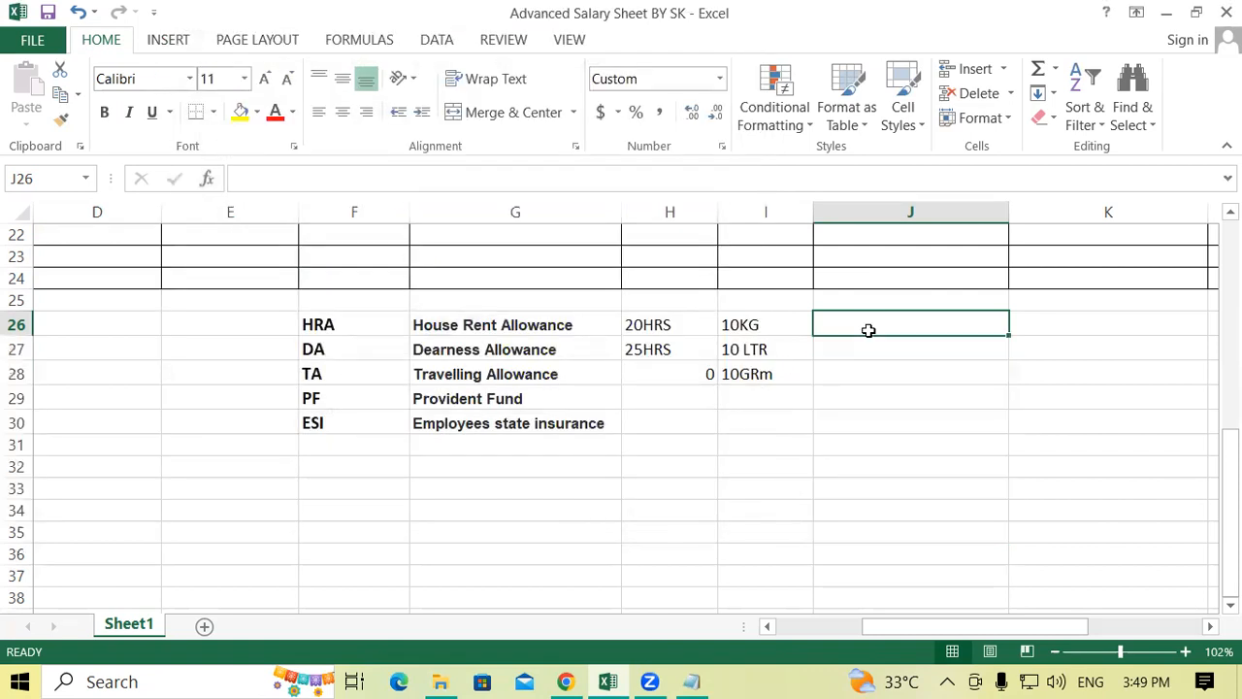
{"action": "type", "text": "20"}
{"action": "key", "text": "Return"}
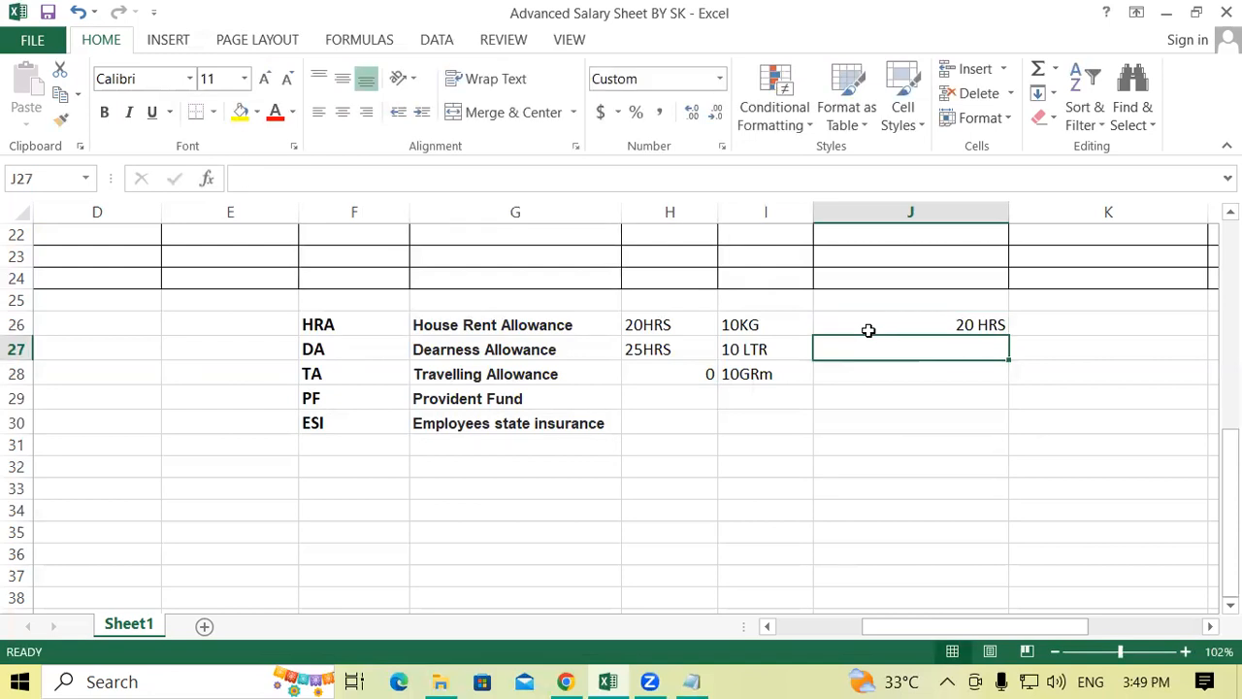
{"action": "type", "text": "40"}
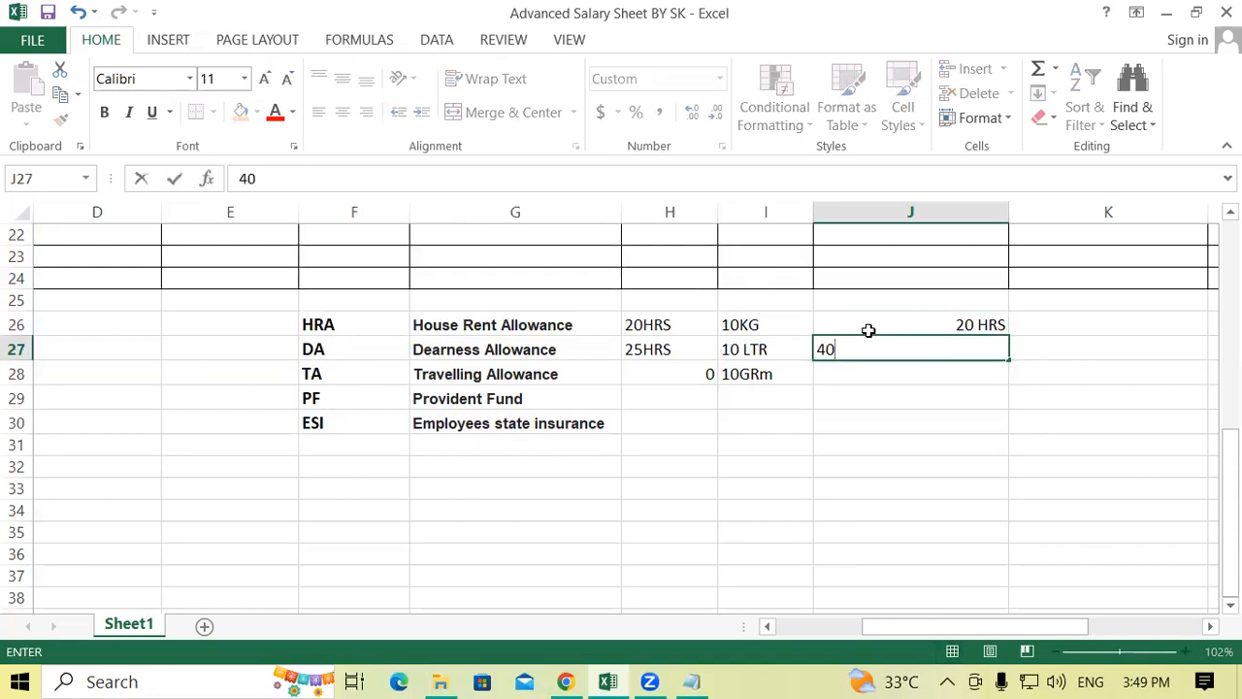
{"action": "key", "text": "Return"}
{"action": "type", "text": "50"}
{"action": "key", "text": "Return"}
{"action": "type", "text": "60"}
{"action": "key", "text": "Return"}
{"action": "type", "text": "70"}
{"action": "key", "text": "Return"}
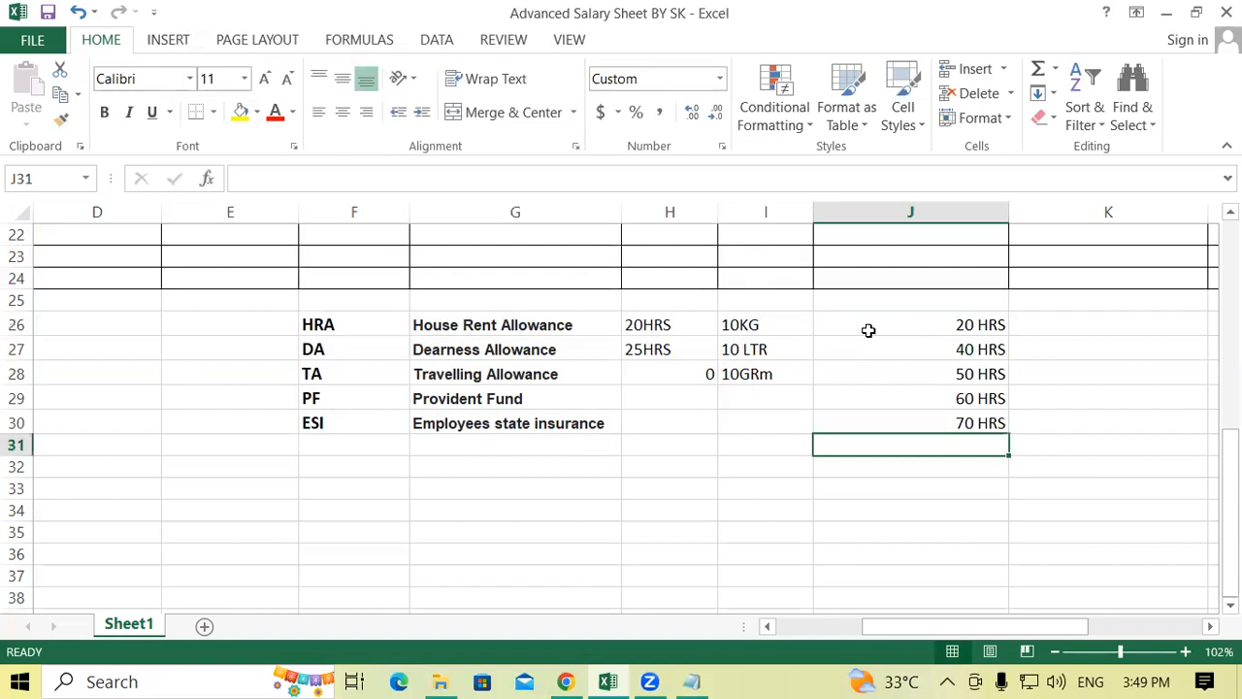
{"action": "key", "text": "alt+equal"}
{"action": "key", "text": "Return"}
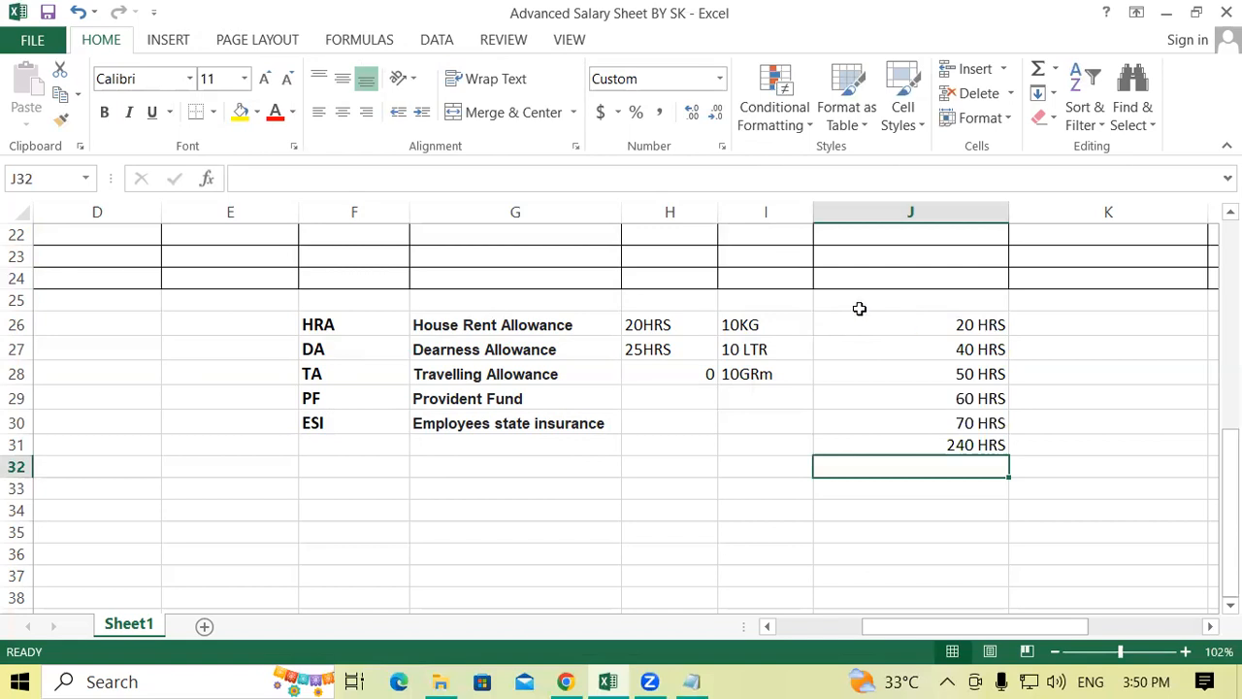
- Apply the custom number format # " KG" to the empty cells K26:K35
{"action": "left_click", "coordinate": [1058, 352]}
{"action": "left_click_drag", "start_coordinate": [1057, 320], "coordinate": [1064, 537]}
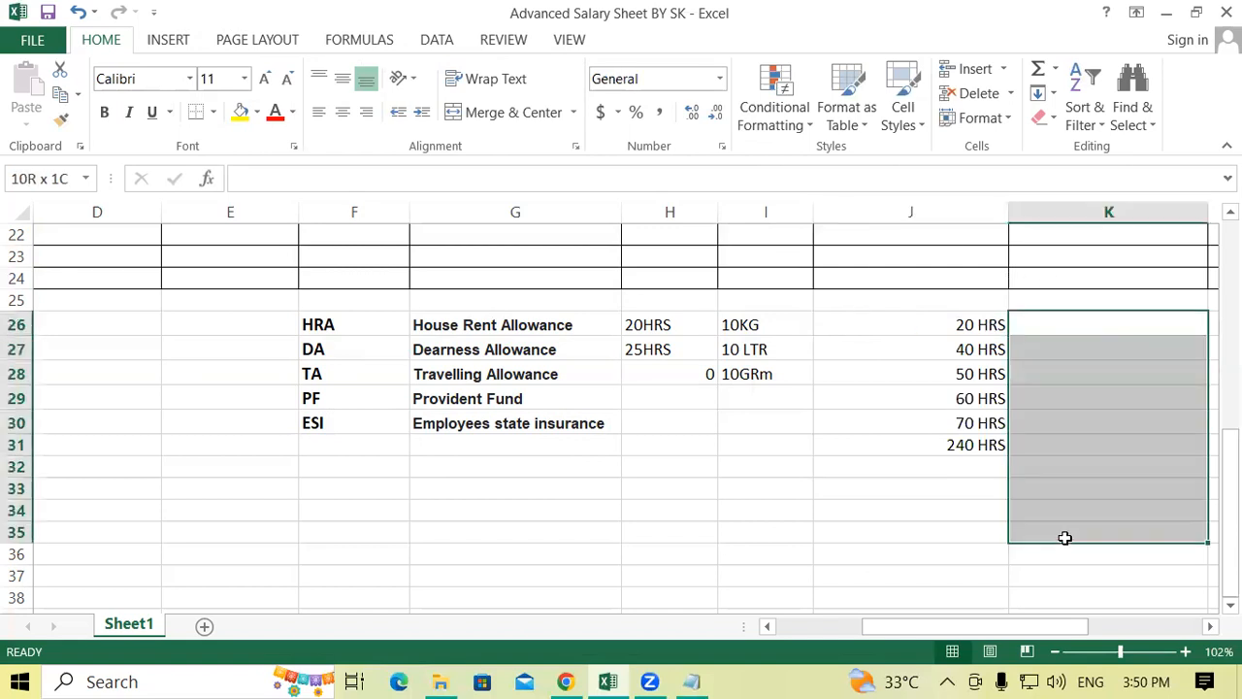
{"action": "left_click", "coordinate": [722, 145]}
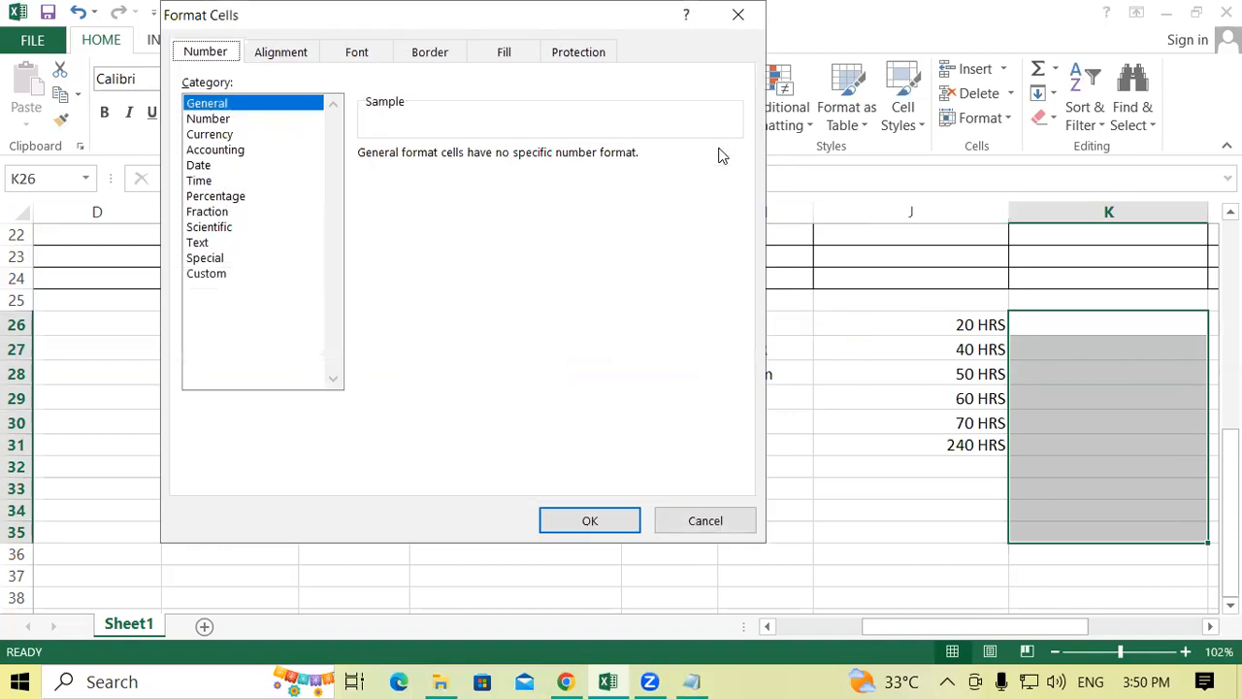
{"action": "left_click", "coordinate": [204, 277]}
{"action": "double_click", "coordinate": [403, 167]}
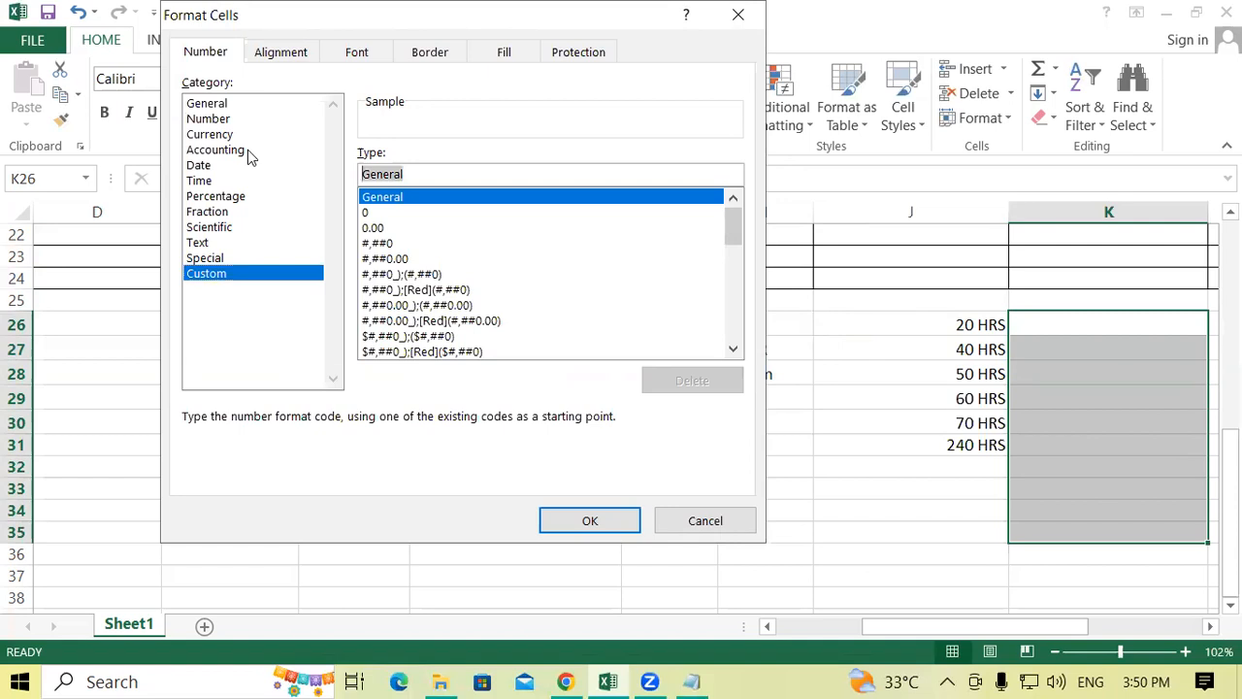
{"action": "type", "text": "#"}
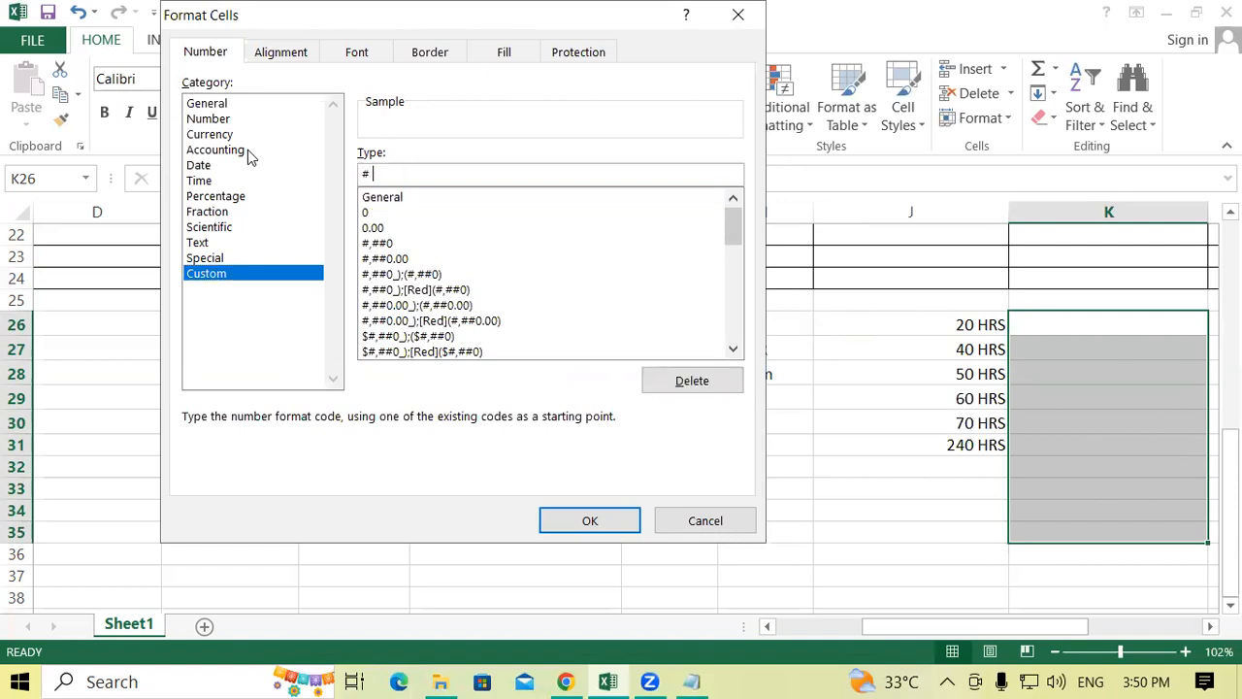
{"action": "type", "text": " \" KG\""}
{"action": "key", "text": "Return"}
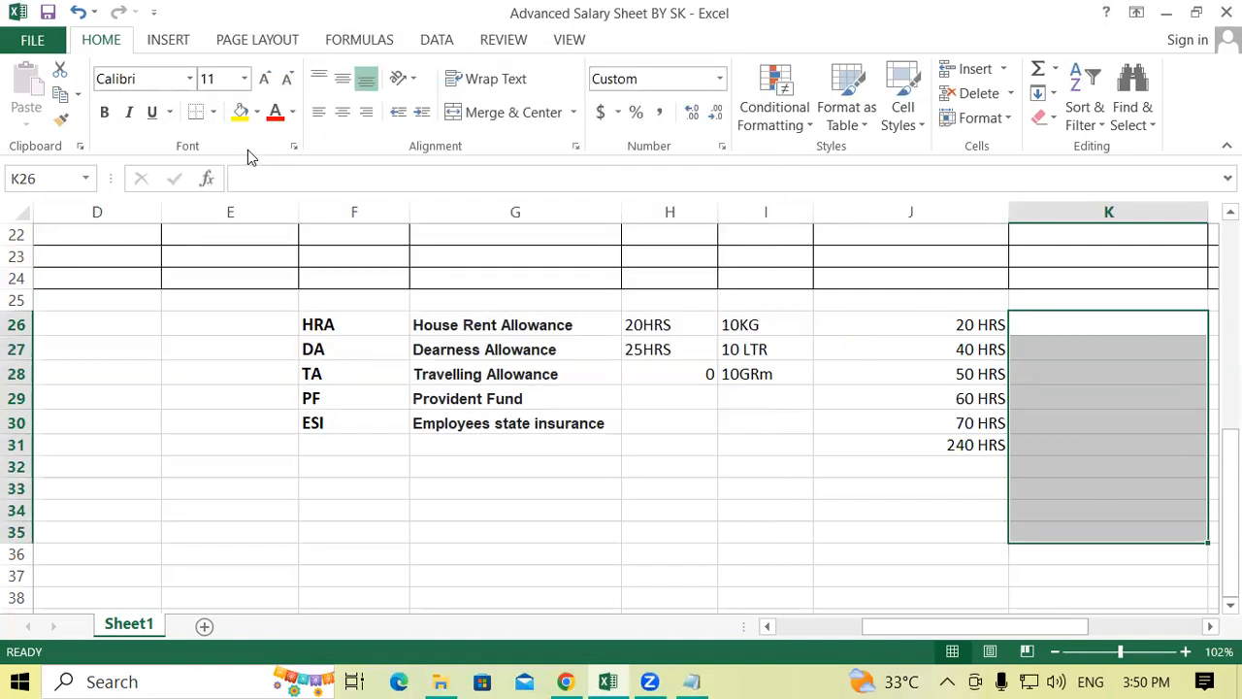
- Enter the sample weights 20, 40, 50 and 20 in K26:K29 and sum them in K30
{"action": "left_click", "coordinate": [1124, 328]}
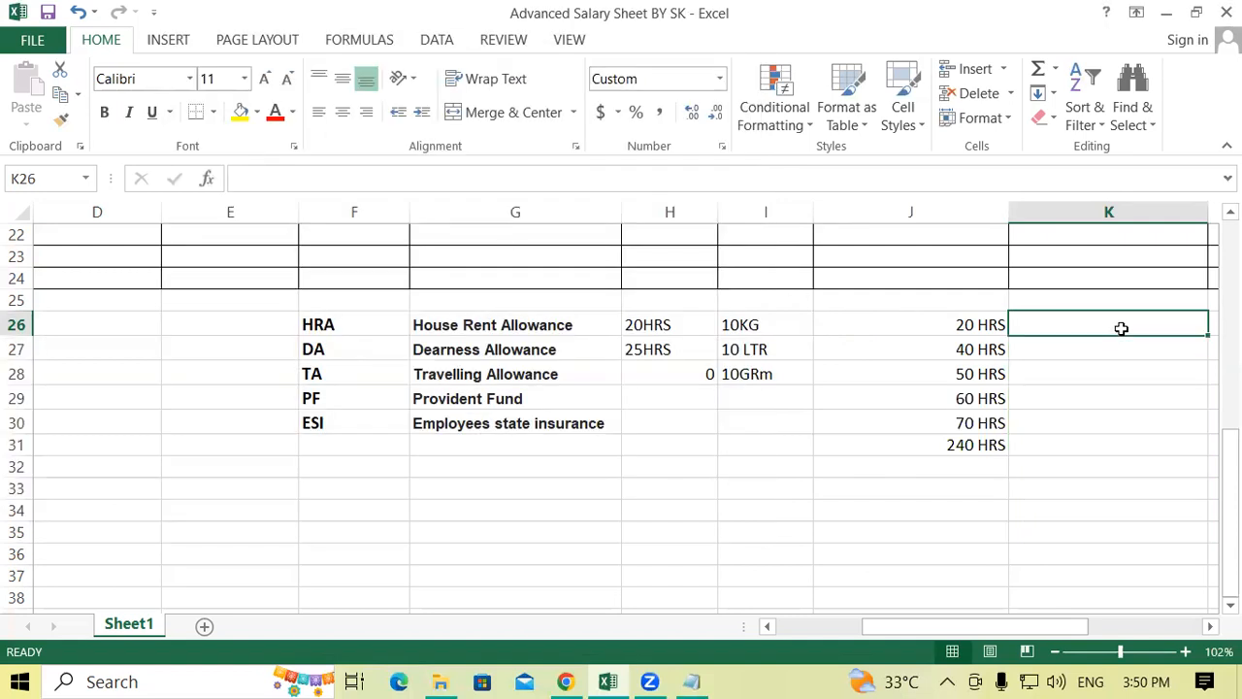
{"action": "type", "text": "20"}
{"action": "key", "text": "Return"}
{"action": "type", "text": "40"}
{"action": "key", "text": "Return"}
{"action": "type", "text": "50"}
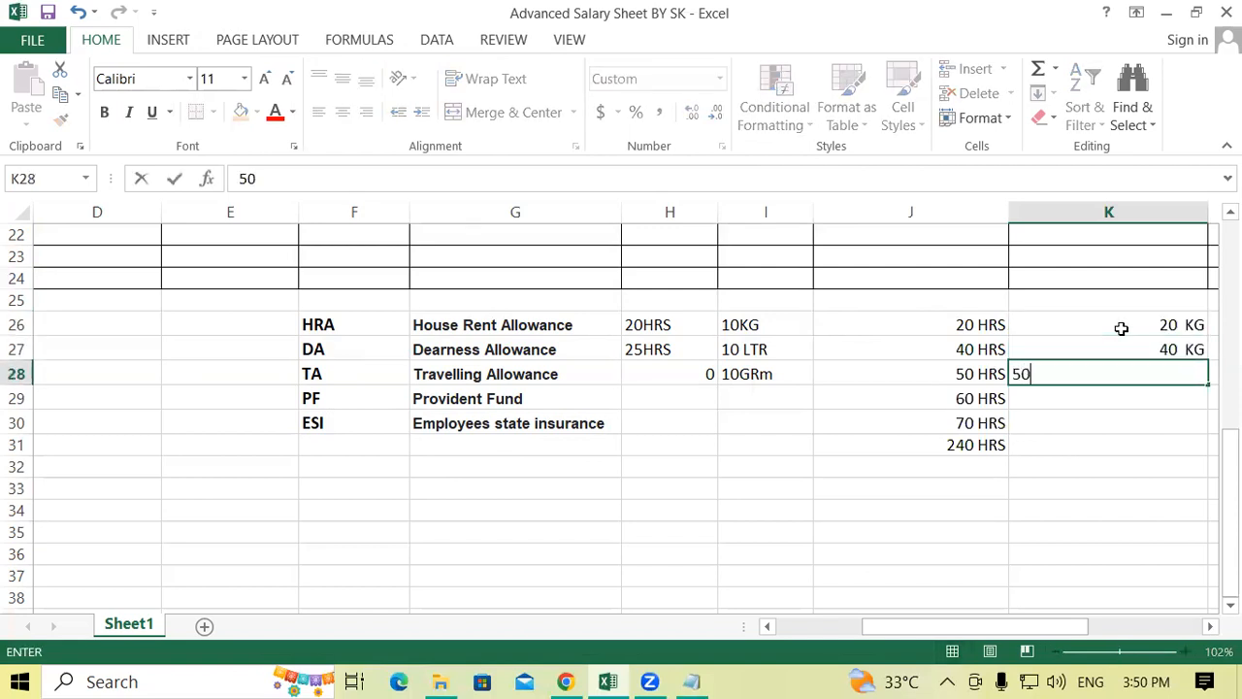
{"action": "key", "text": "Return"}
{"action": "type", "text": "20"}
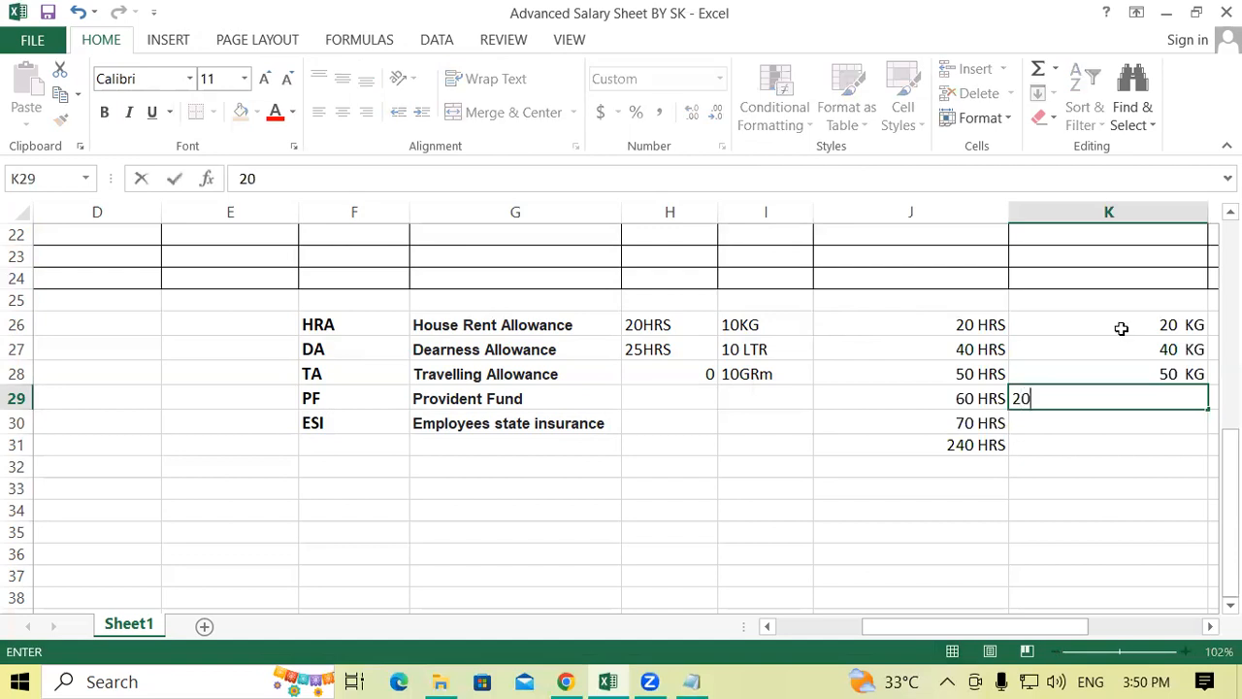
{"action": "key", "text": "Return"}
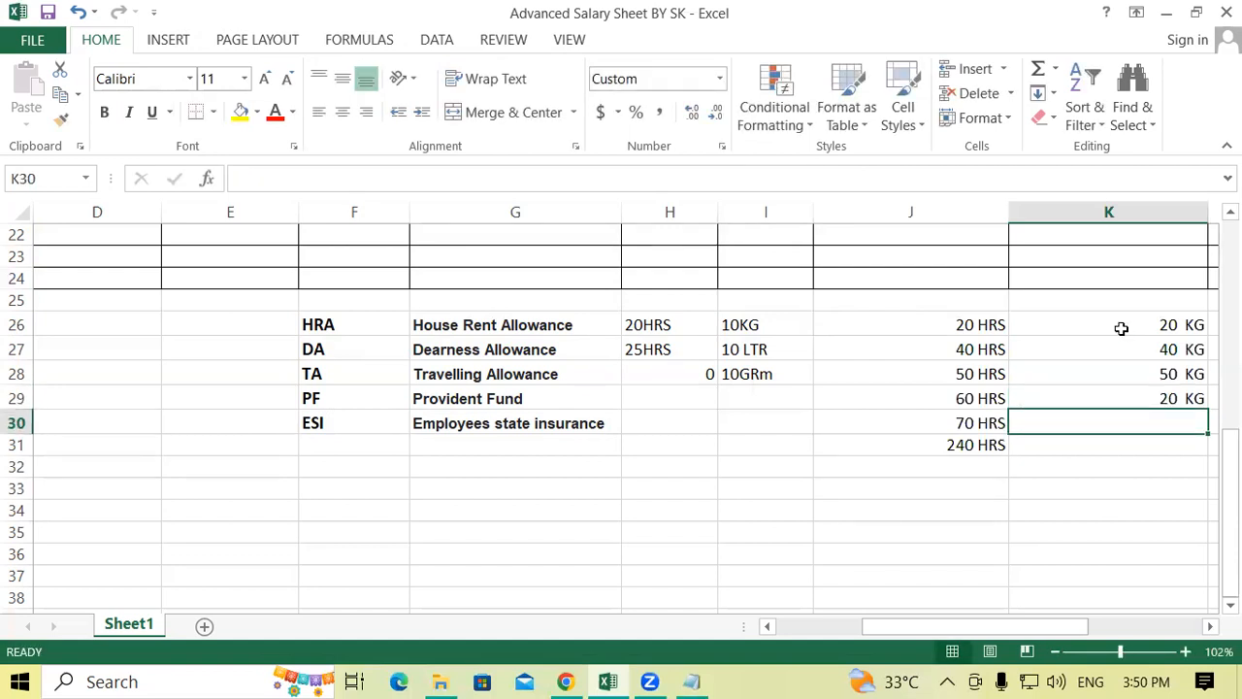
{"action": "key", "text": "alt+equal"}
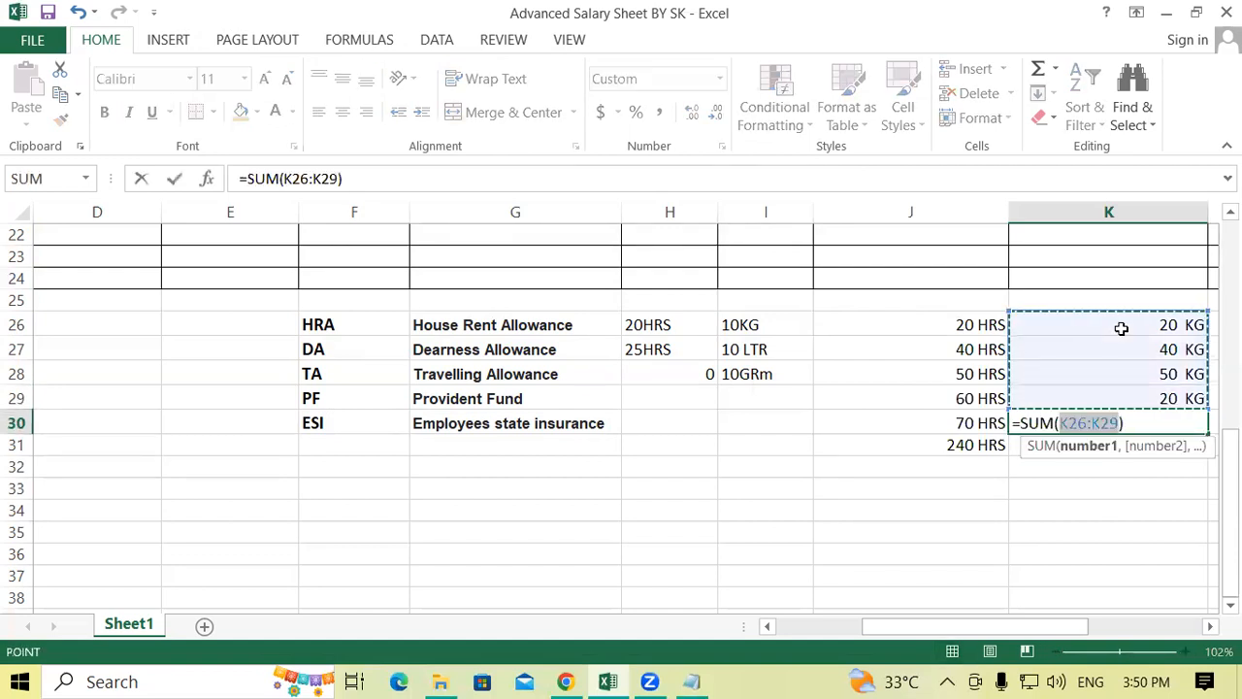
{"action": "key", "text": "Return"}
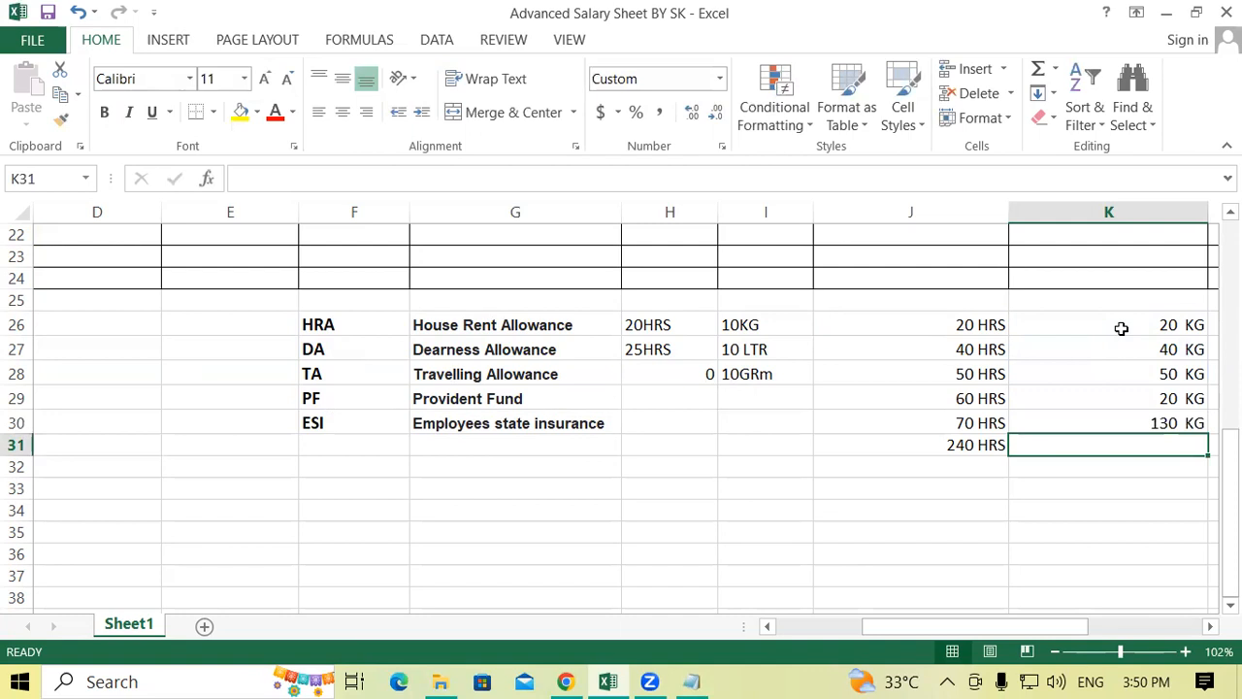
- Clear all sample unit entries and their sums from H26:K31
{"action": "left_click_drag", "start_coordinate": [125, 392], "coordinate": [134, 575]}
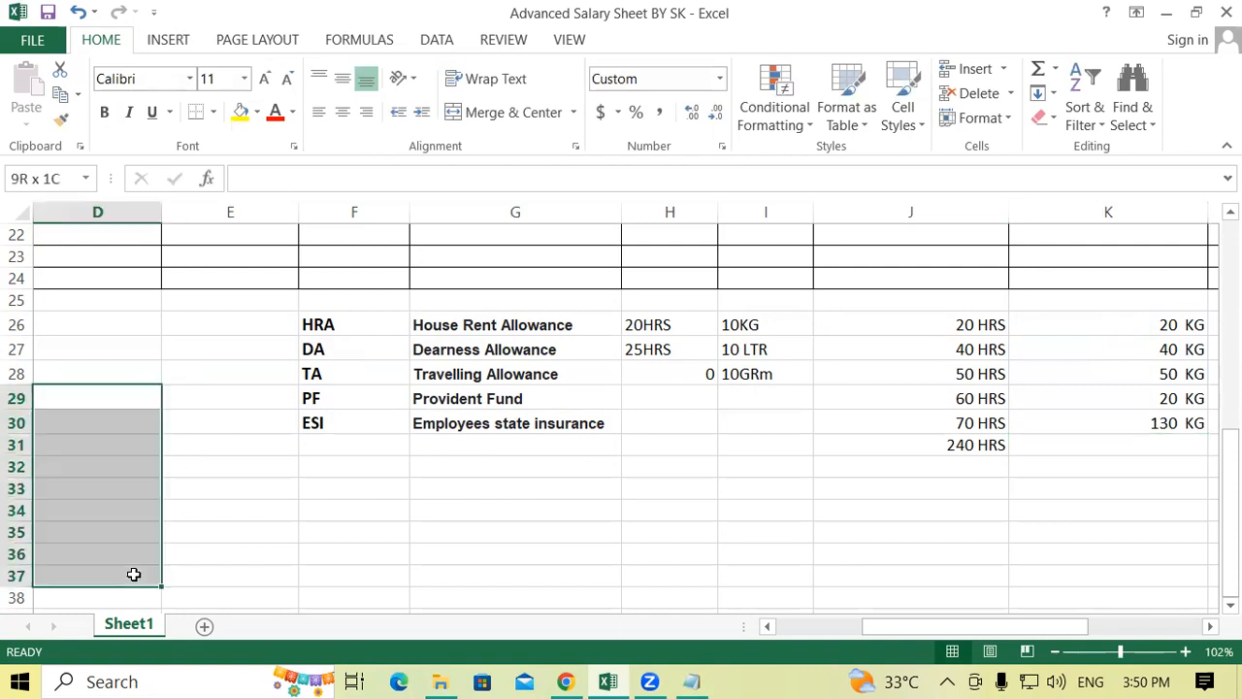
{"action": "left_click_drag", "start_coordinate": [1046, 320], "coordinate": [1048, 428]}
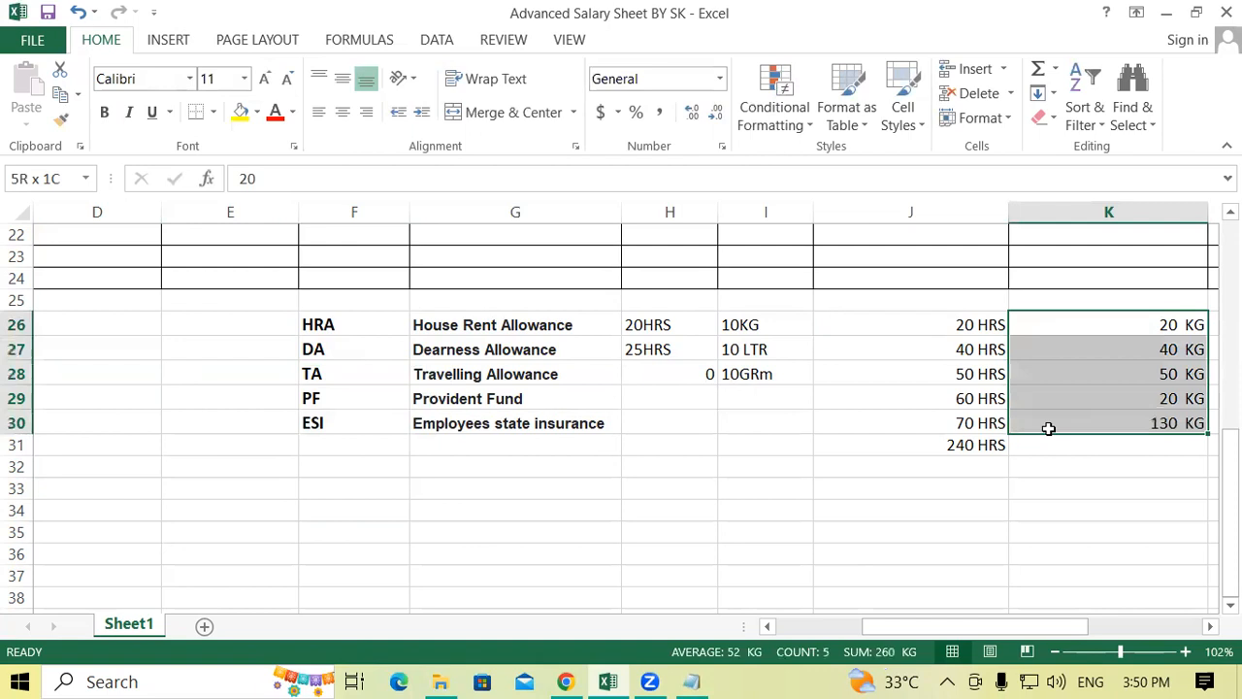
{"action": "left_click", "coordinate": [1047, 428]}
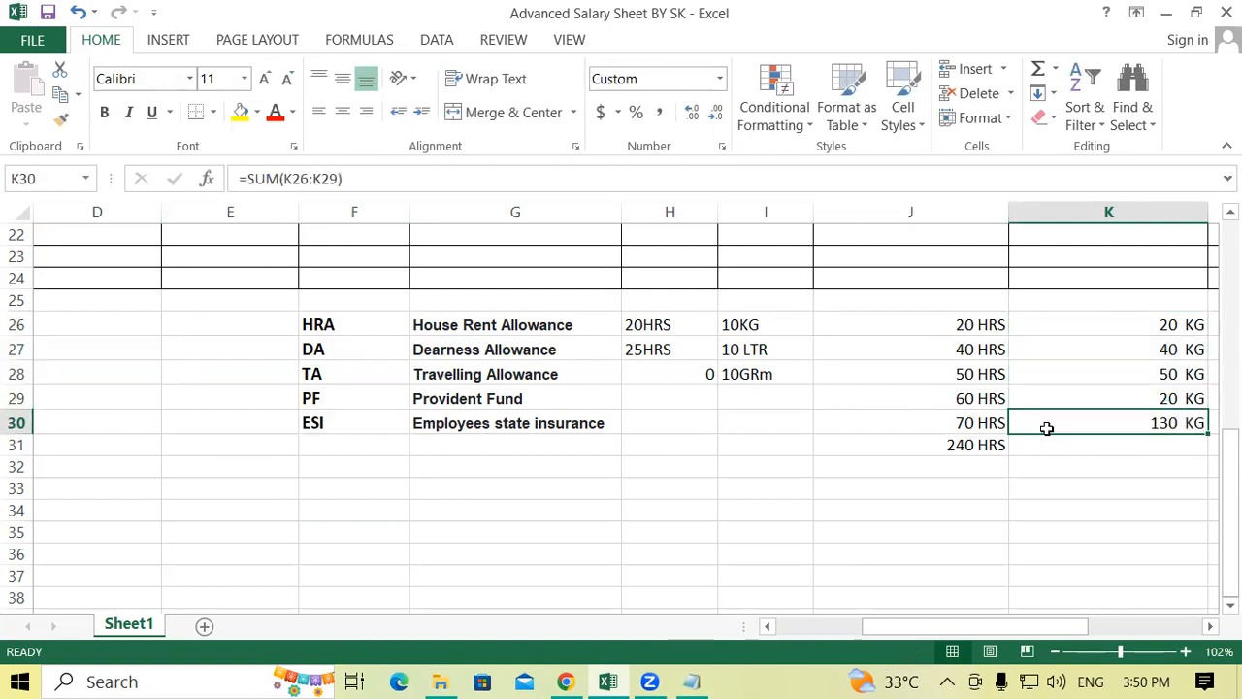
{"action": "left_click", "coordinate": [1137, 326]}
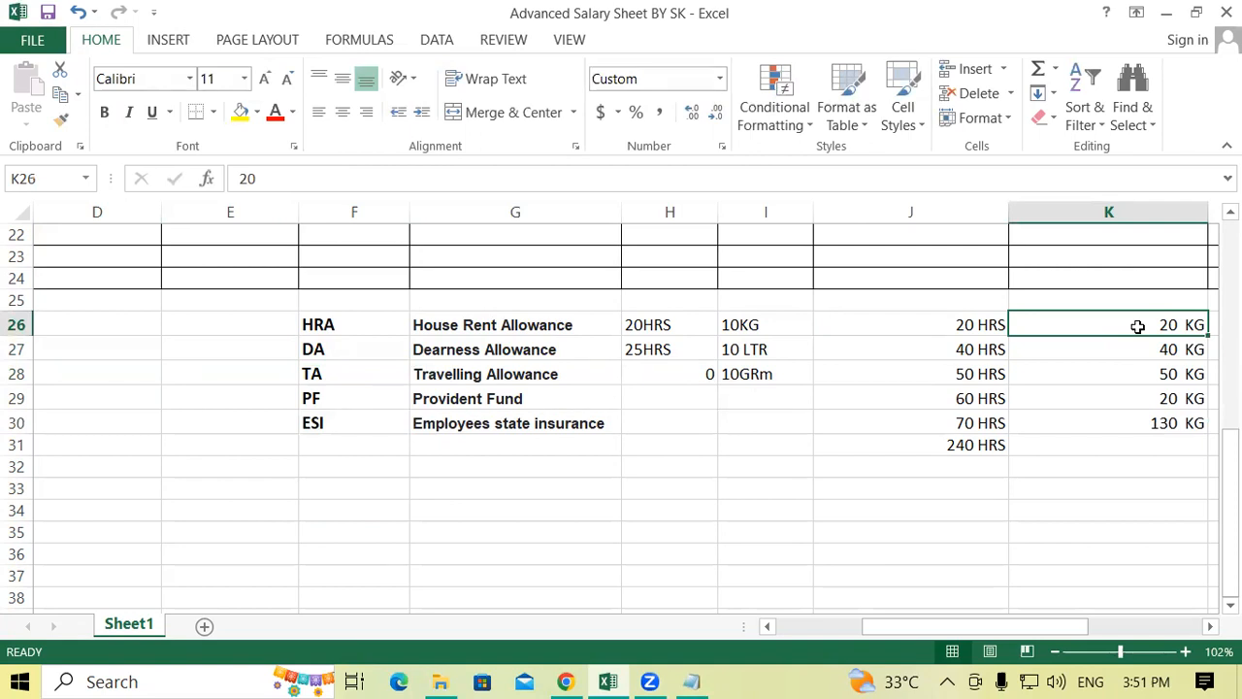
{"action": "left_click_drag", "start_coordinate": [650, 330], "coordinate": [1145, 437]}
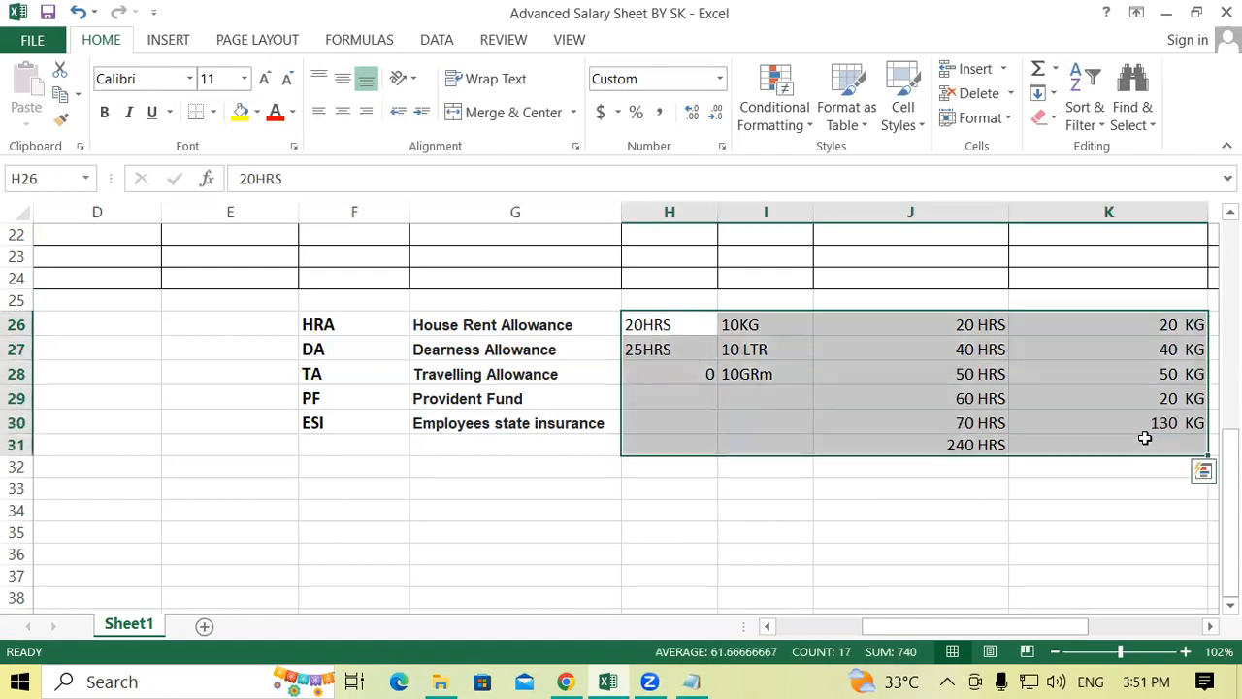
{"action": "key", "text": "Delete"}
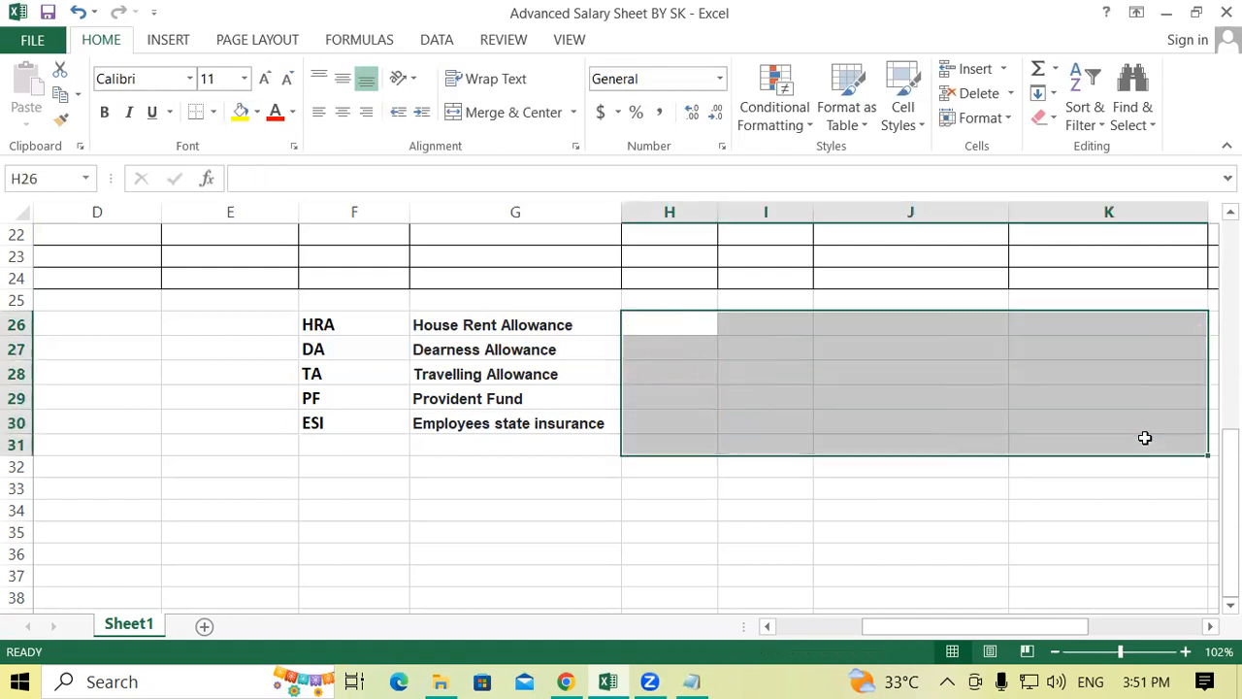
- Examine the overtime hours in J6:J12 of the salary table, comparing the stored numbers with their displayed HRS unit
{"action": "scroll", "coordinate": [987, 388], "scroll_direction": "up", "scroll_amount": 6}
{"action": "left_click_drag", "start_coordinate": [925, 322], "coordinate": [923, 593]}
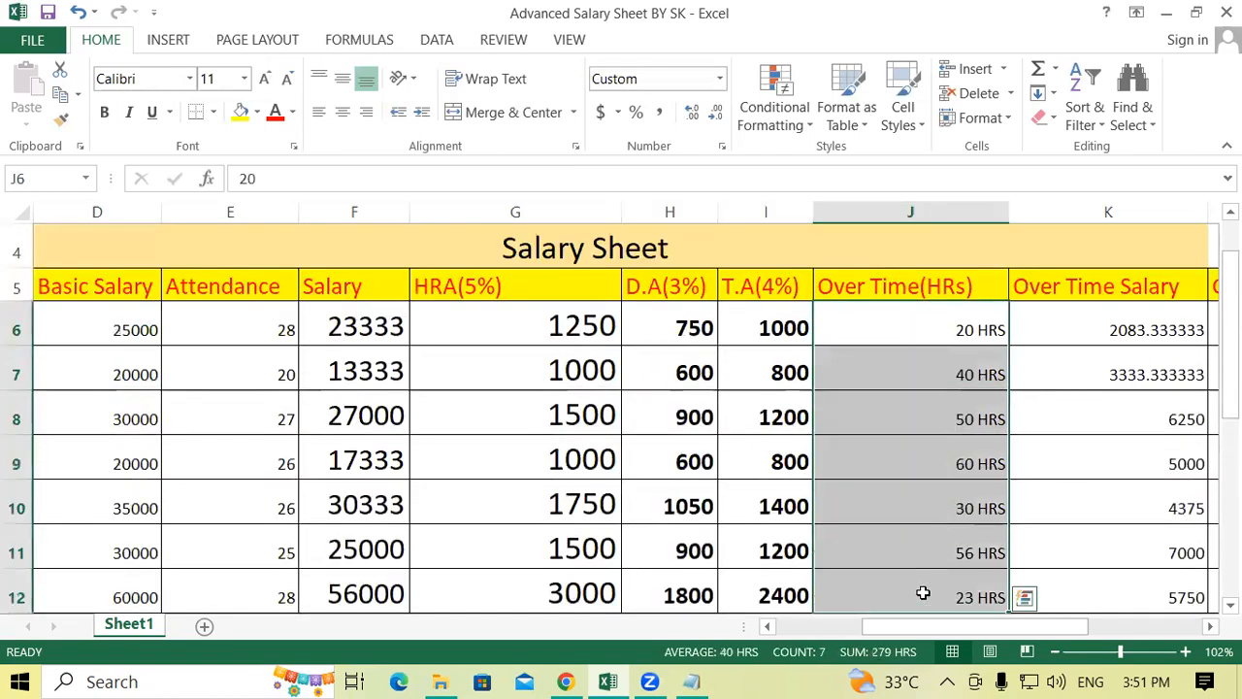
{"action": "key", "text": "shift+Up"}
{"action": "key", "text": "shift+Up"}
{"action": "key", "text": "shift+Up"}
{"action": "key", "text": "shift+Up"}
{"action": "key", "text": "shift+Up"}
{"action": "key", "text": "shift+Up"}
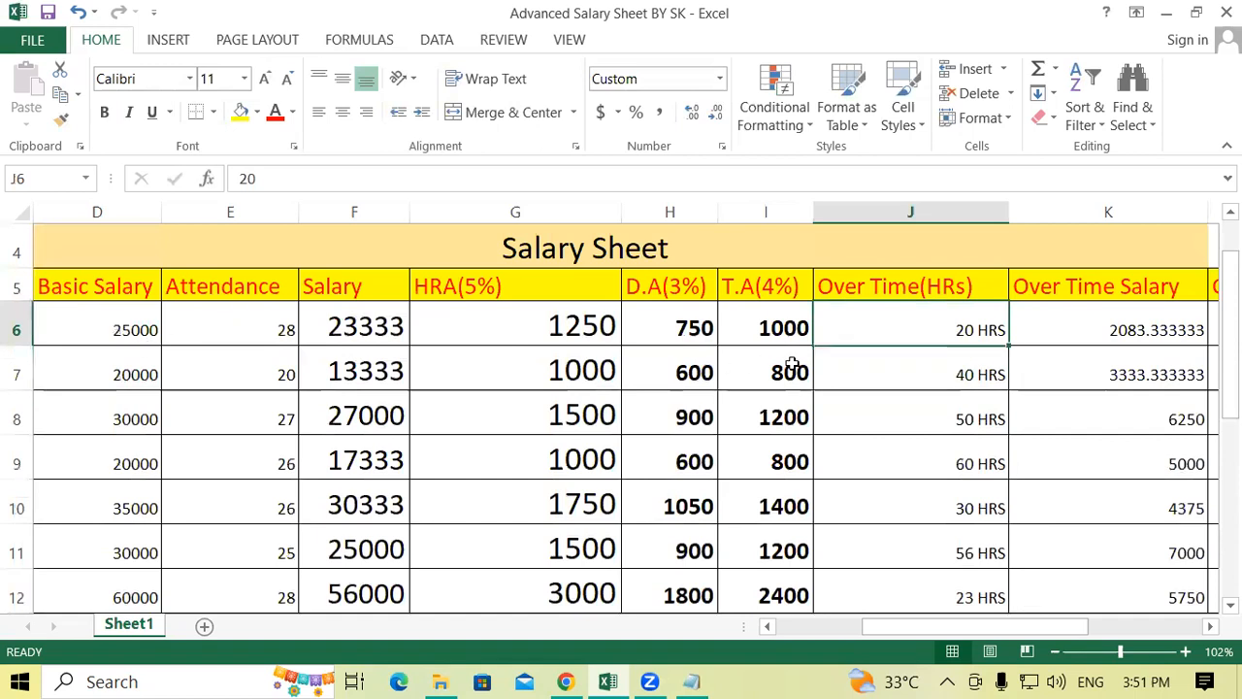
{"action": "key", "text": "Down"}
{"action": "key", "text": "Down"}
{"action": "key", "text": "Down"}
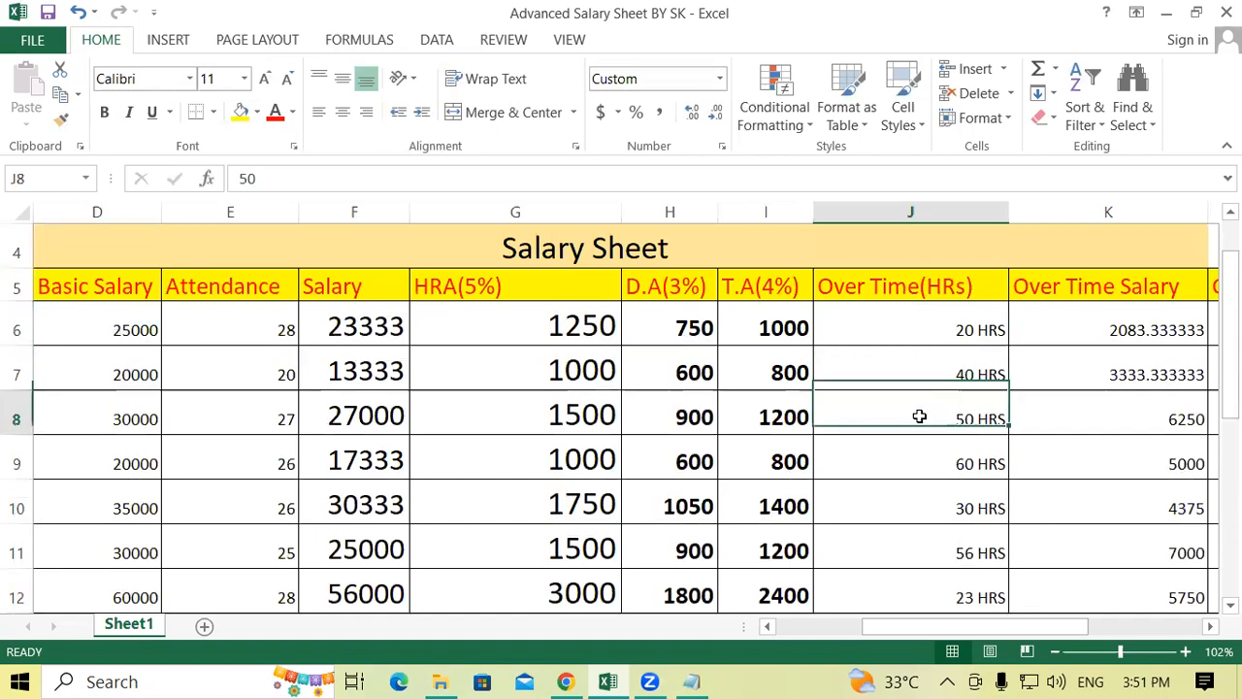
{"action": "key", "text": "Down"}
{"action": "key", "text": "Down"}
{"action": "key", "text": "Down"}
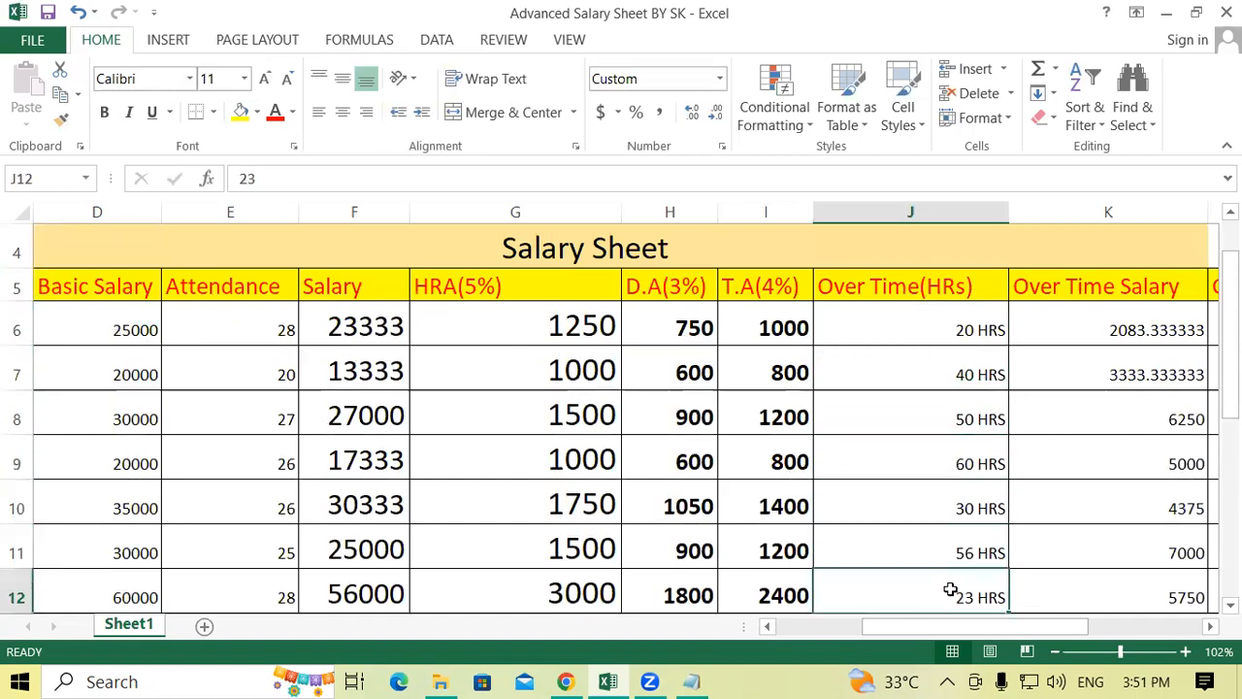
{"action": "left_click_drag", "start_coordinate": [918, 328], "coordinate": [970, 476]}
{"action": "scroll", "coordinate": [968, 485], "scroll_direction": "up", "scroll_amount": 2}
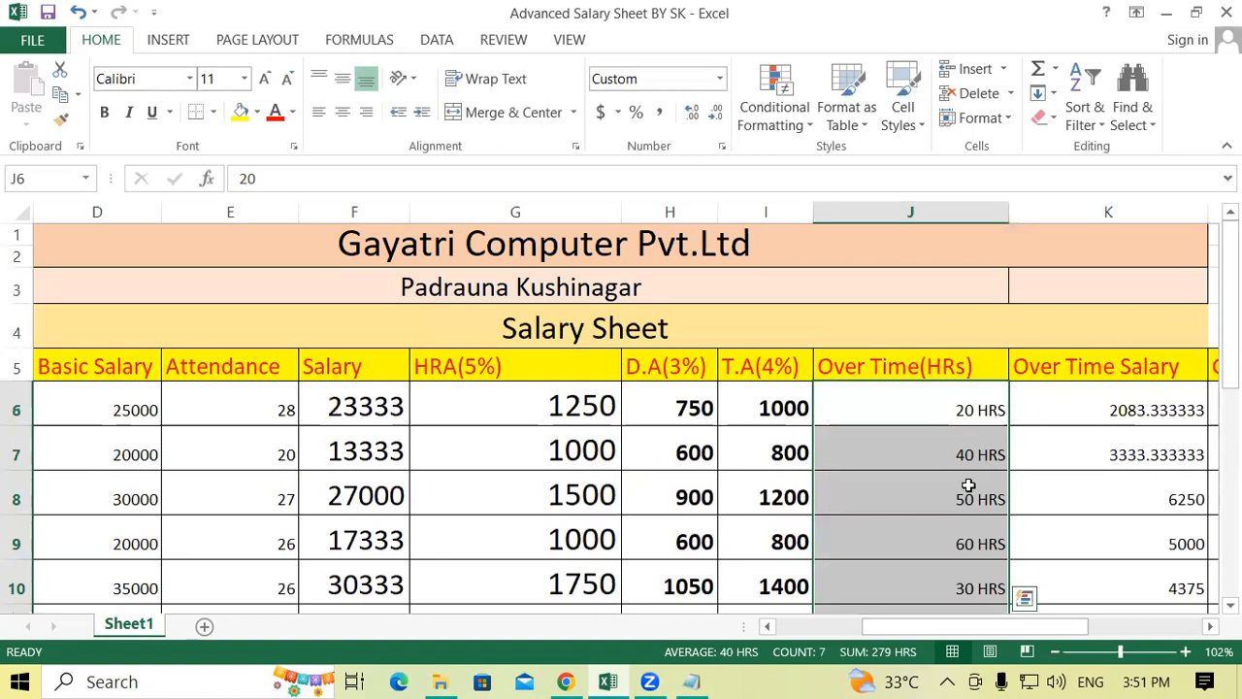
{"action": "scroll", "coordinate": [968, 485], "scroll_direction": "down", "scroll_amount": 2}
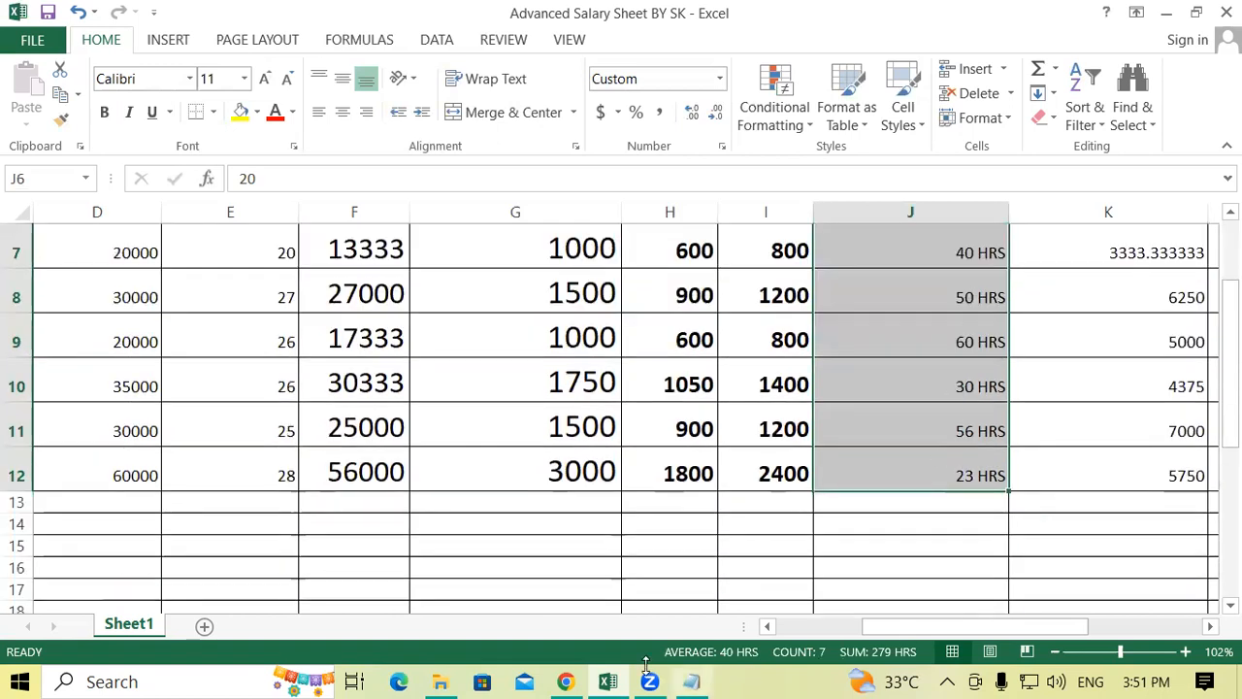